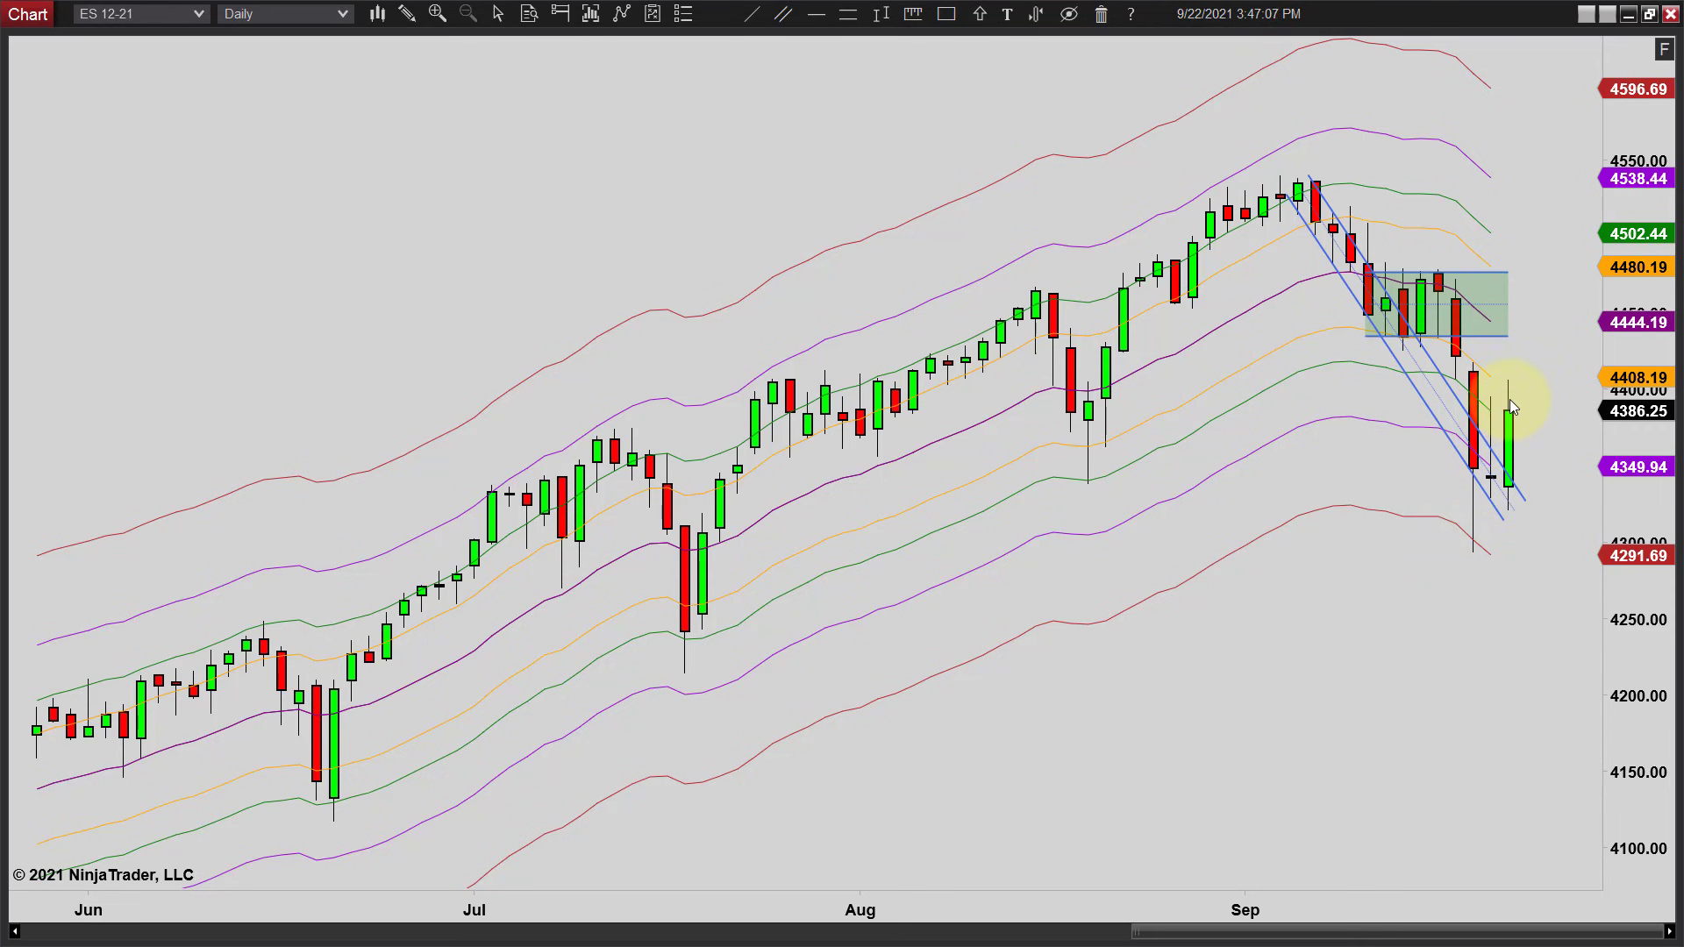
Zoom in on the ES 12-21 daily chart to widen the bars around the September drop
scroll(1399, 619, up, 5)
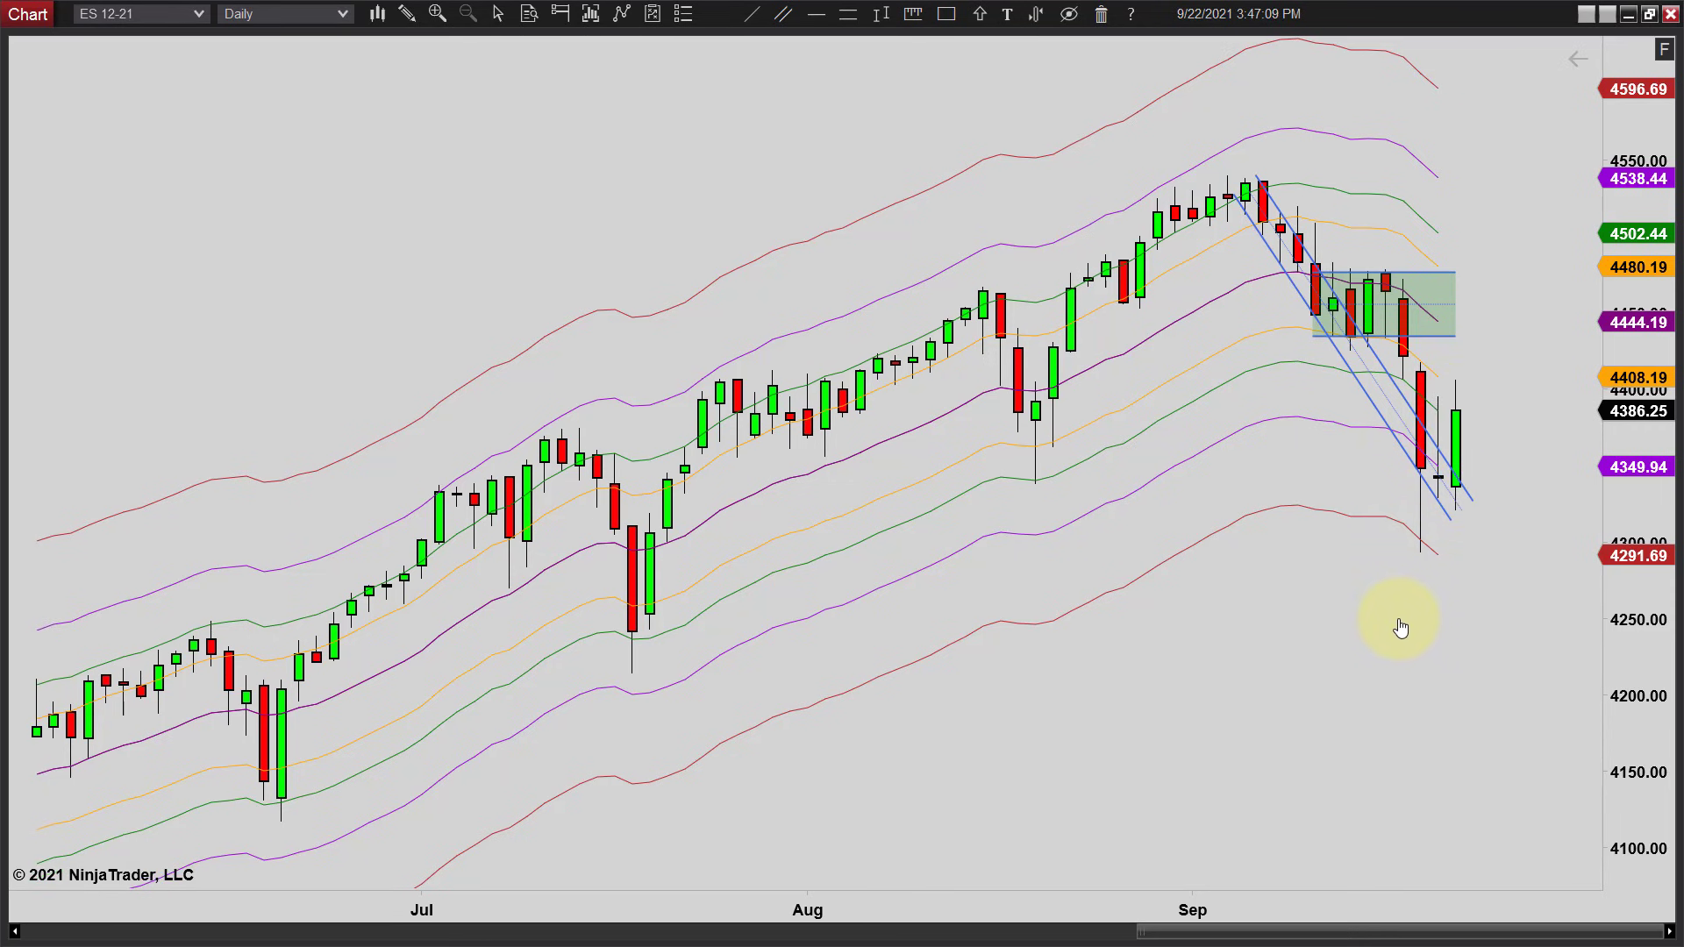
Zoom in on the ES 12-21 2000 Tick chart to review its channels, zones and arrows
scroll(1399, 618, up, 2)
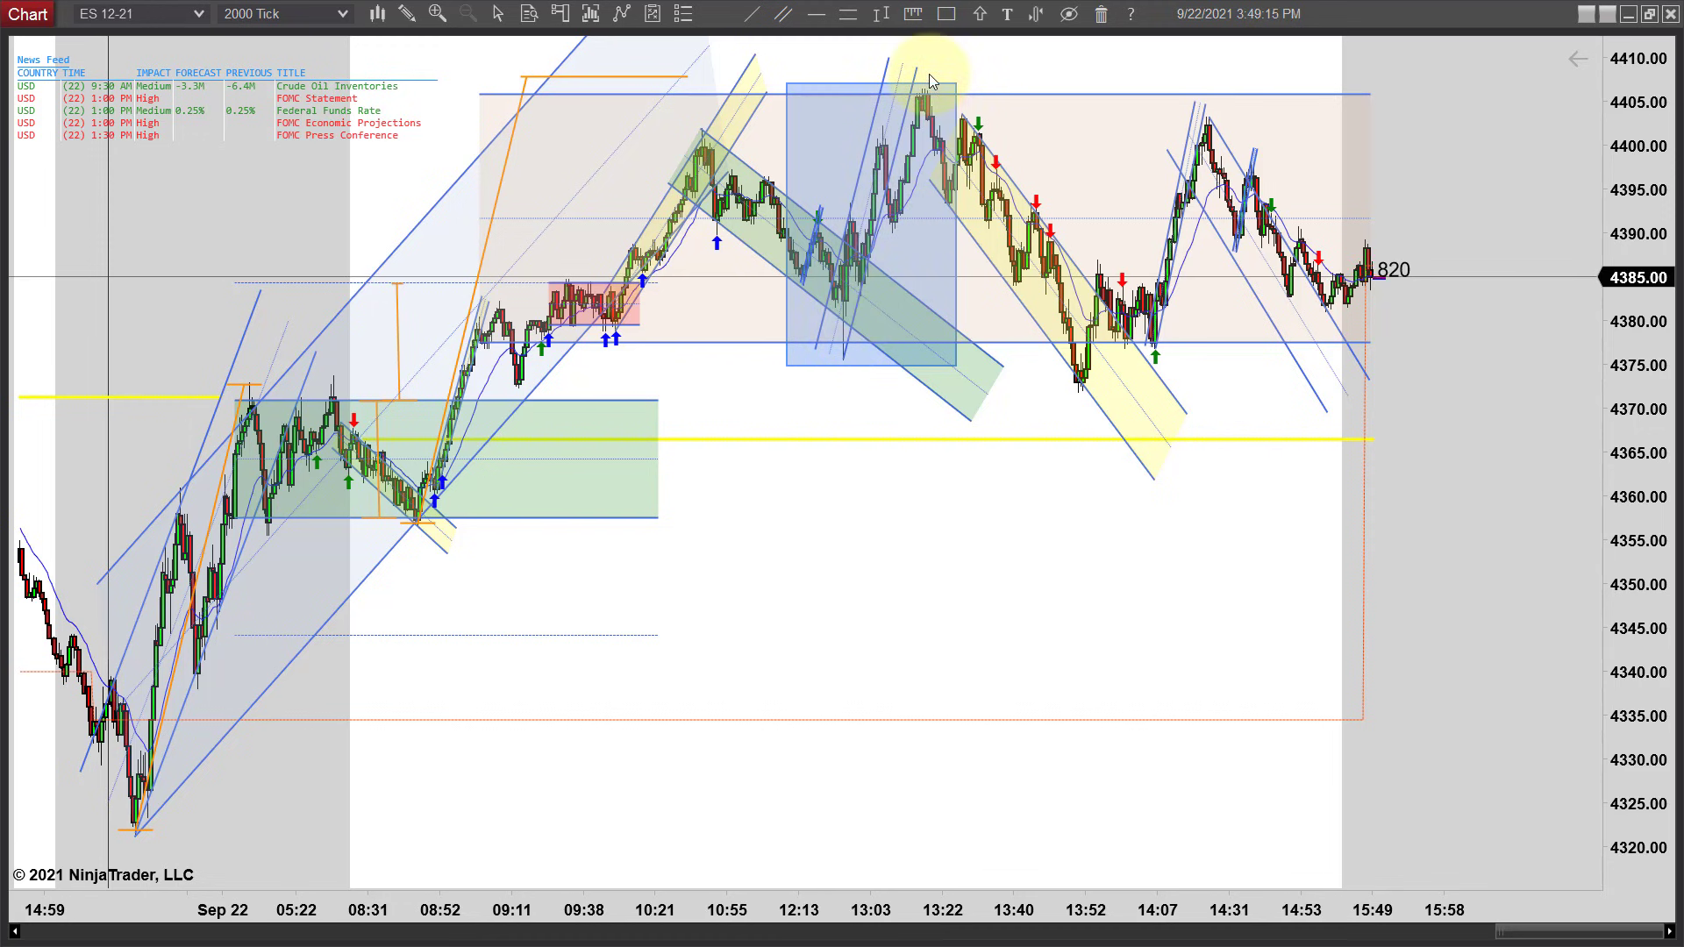
Nudge the yellow regression channel over the 13:22–14:07 decline slightly right, then deselect it
click(971, 235)
drag(932, 184, 941, 184)
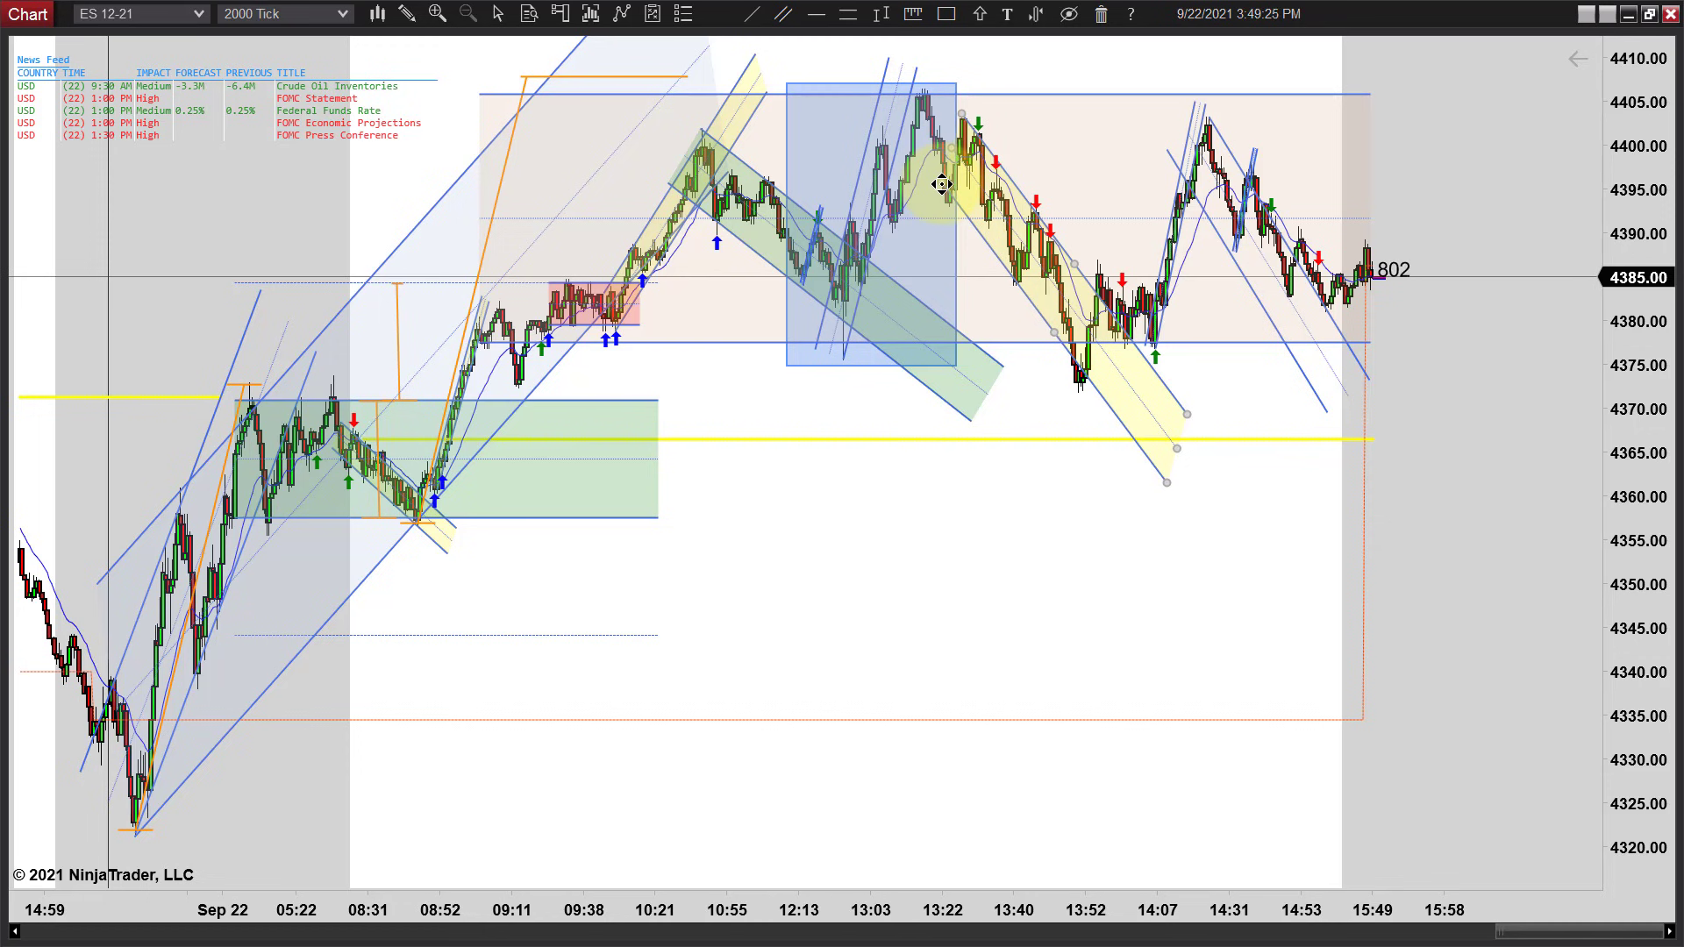
click(982, 320)
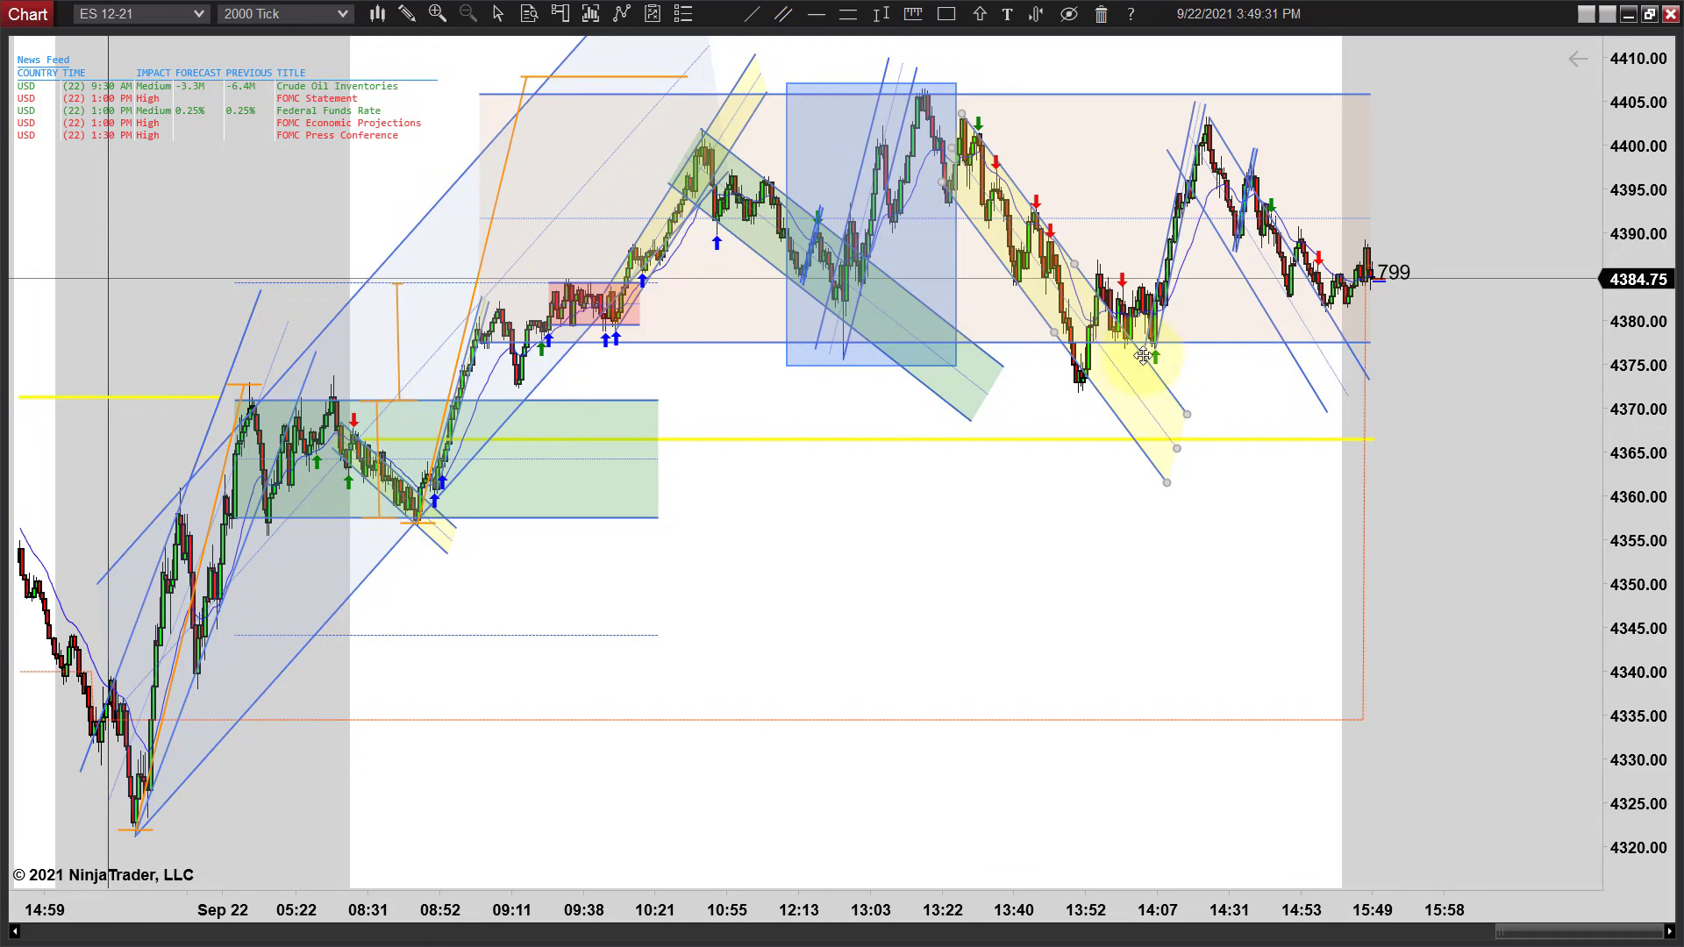
click(1064, 495)
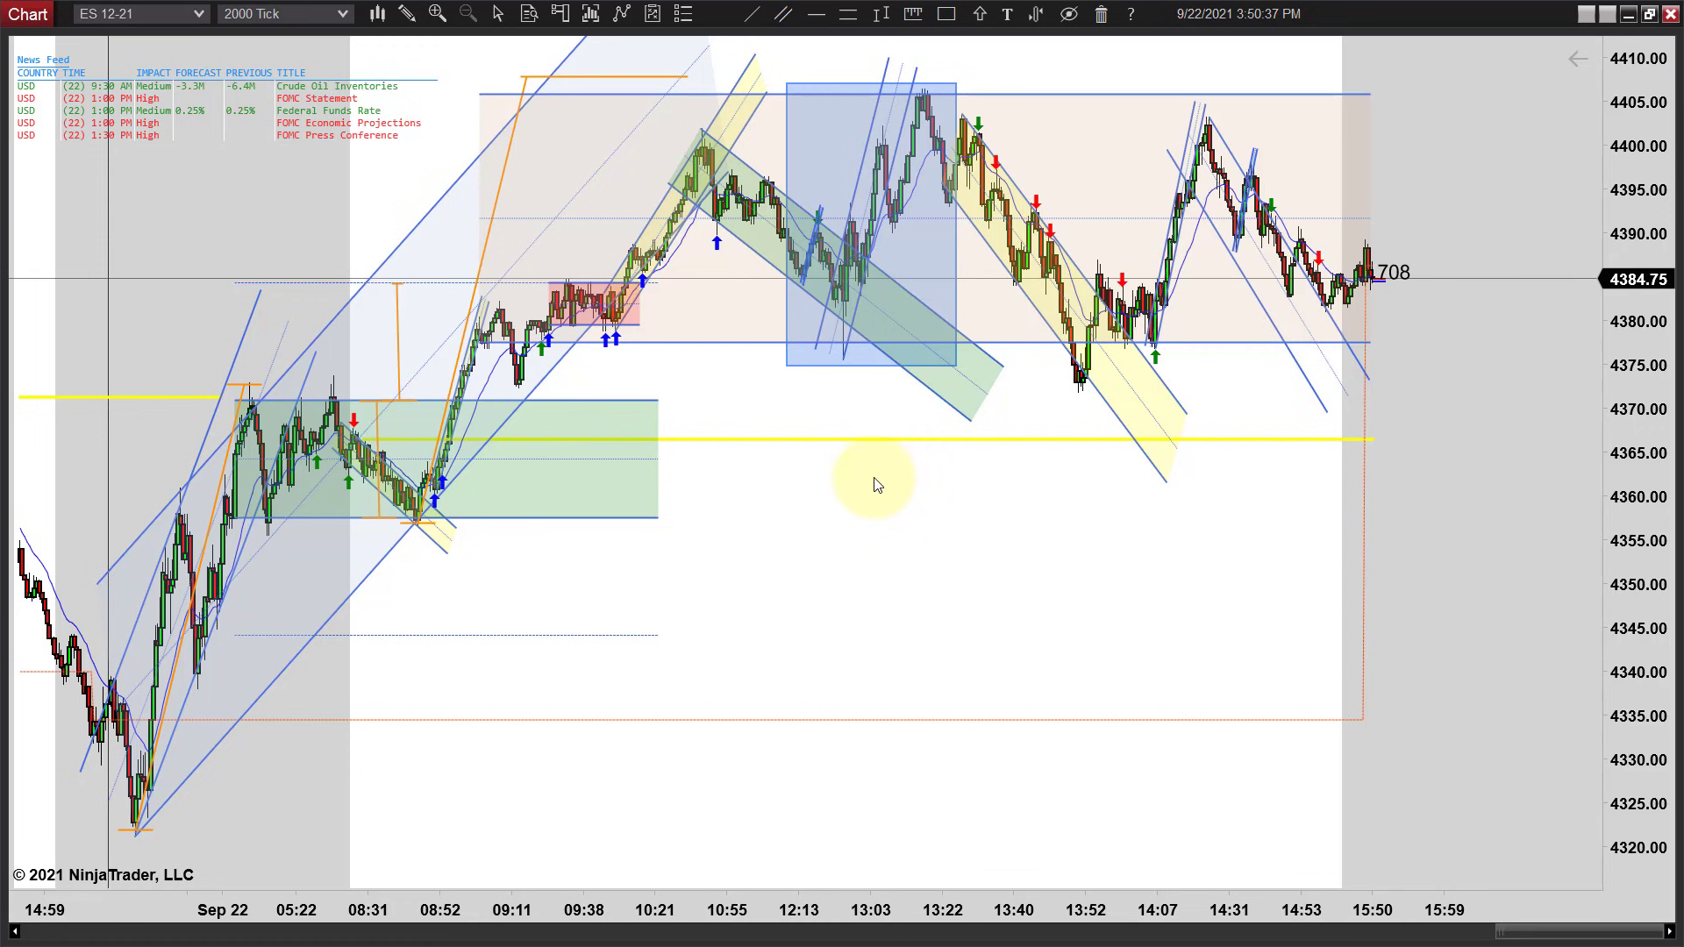
click(497, 13)
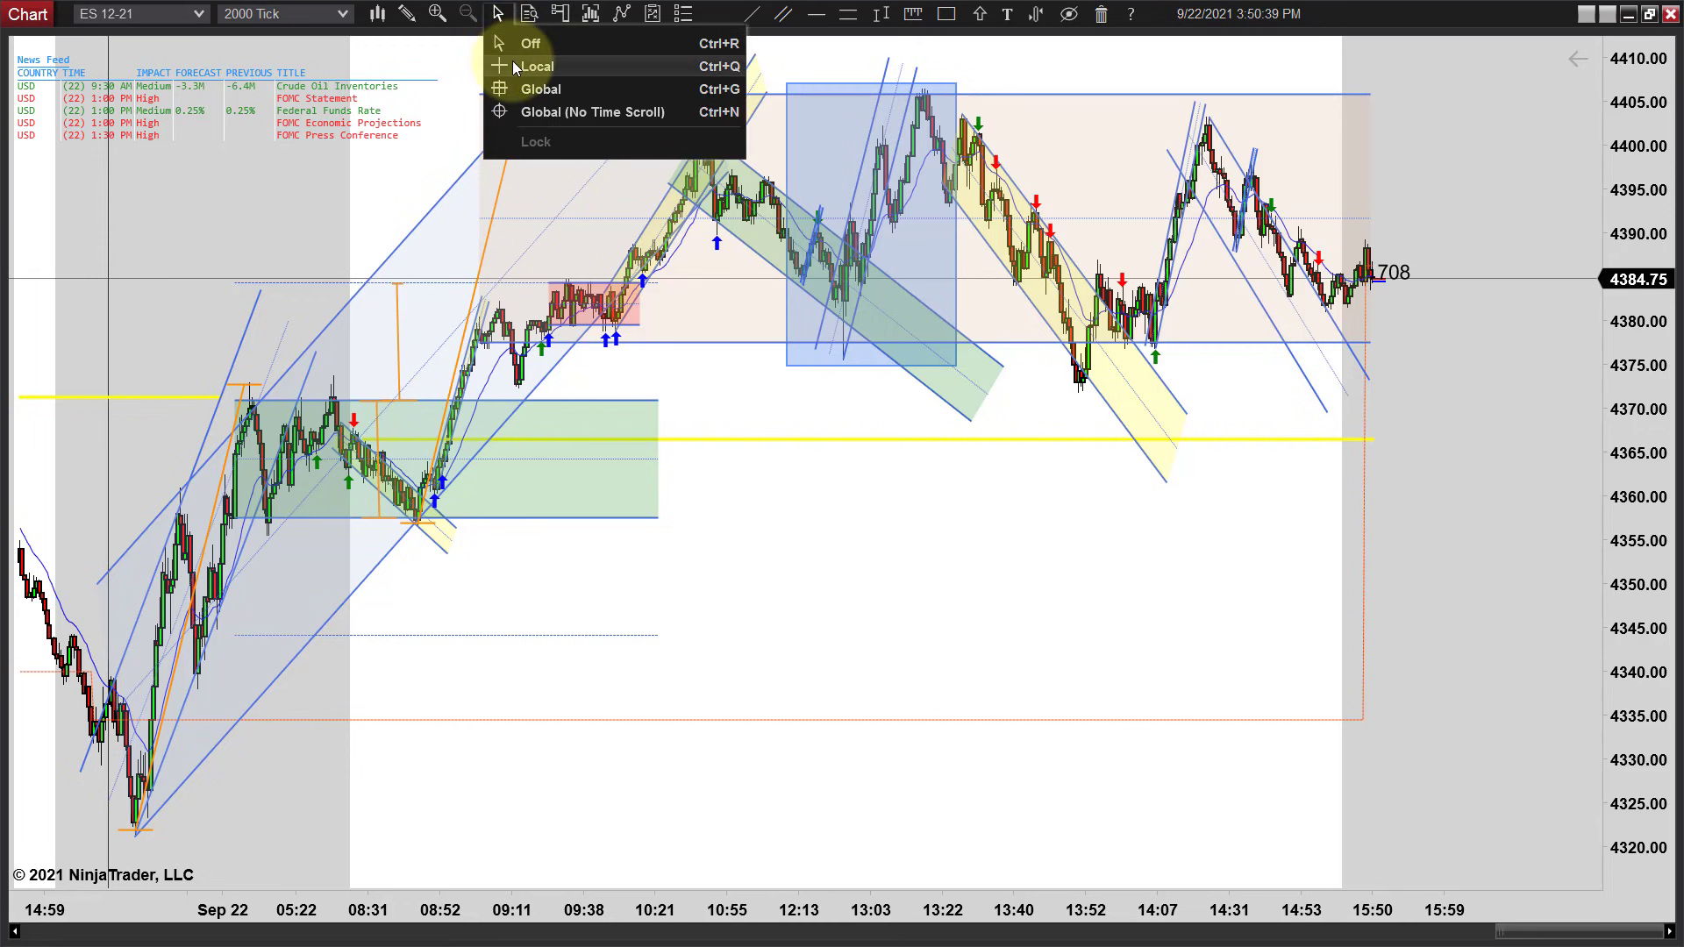
click(535, 64)
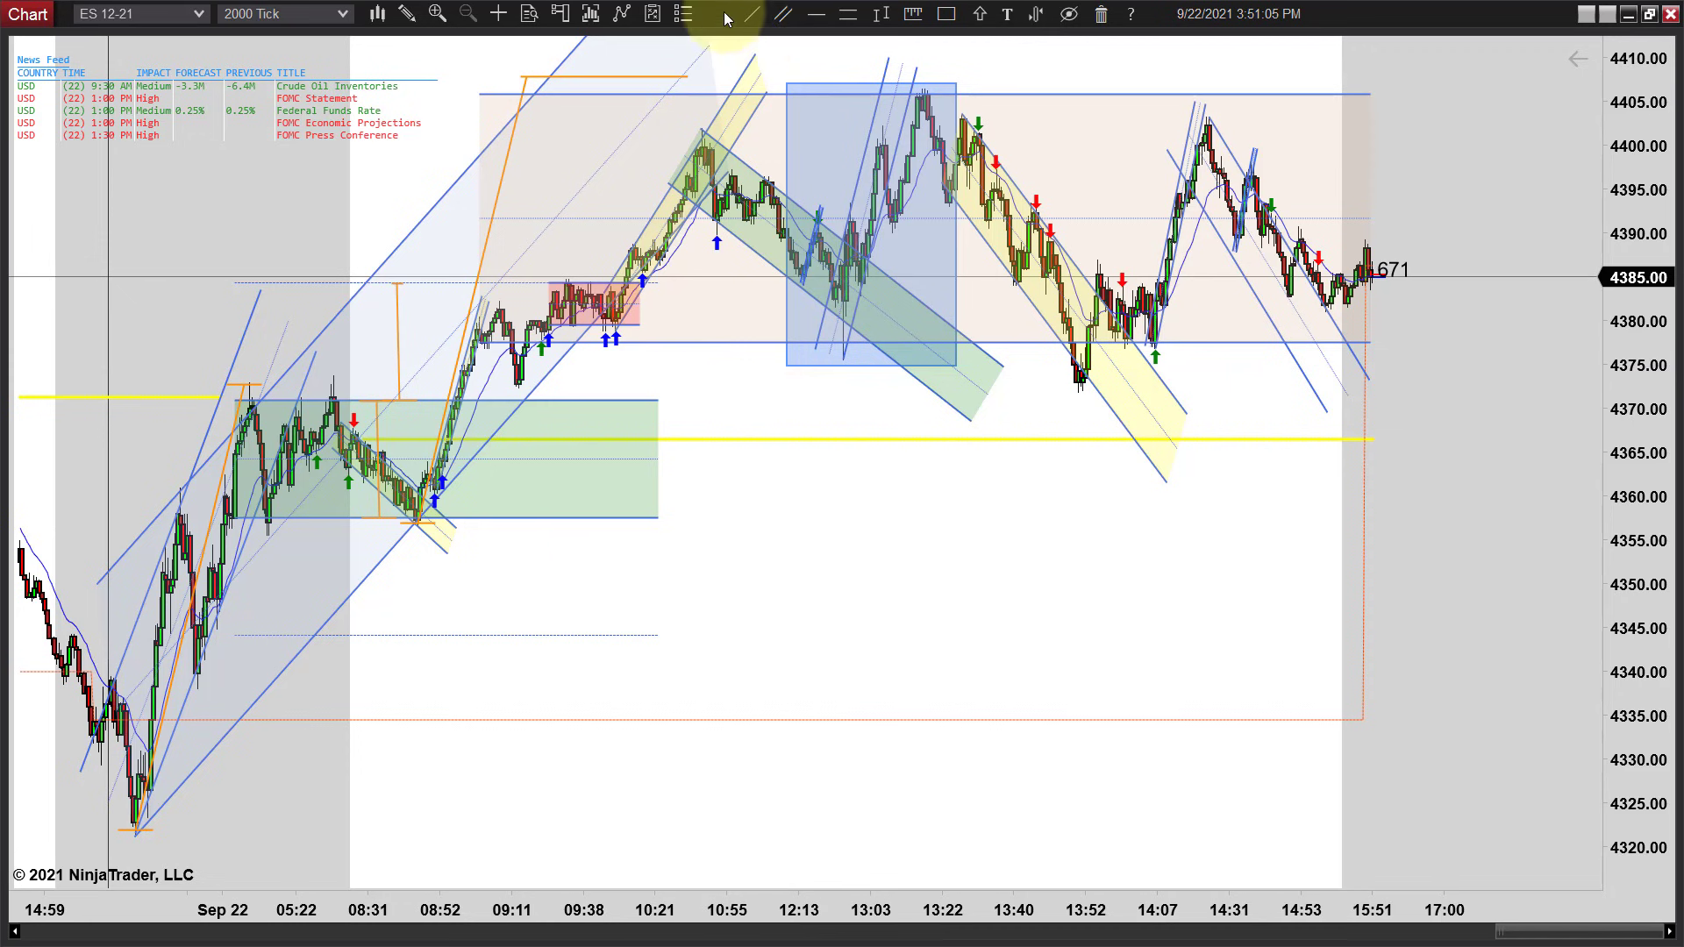
click(500, 18)
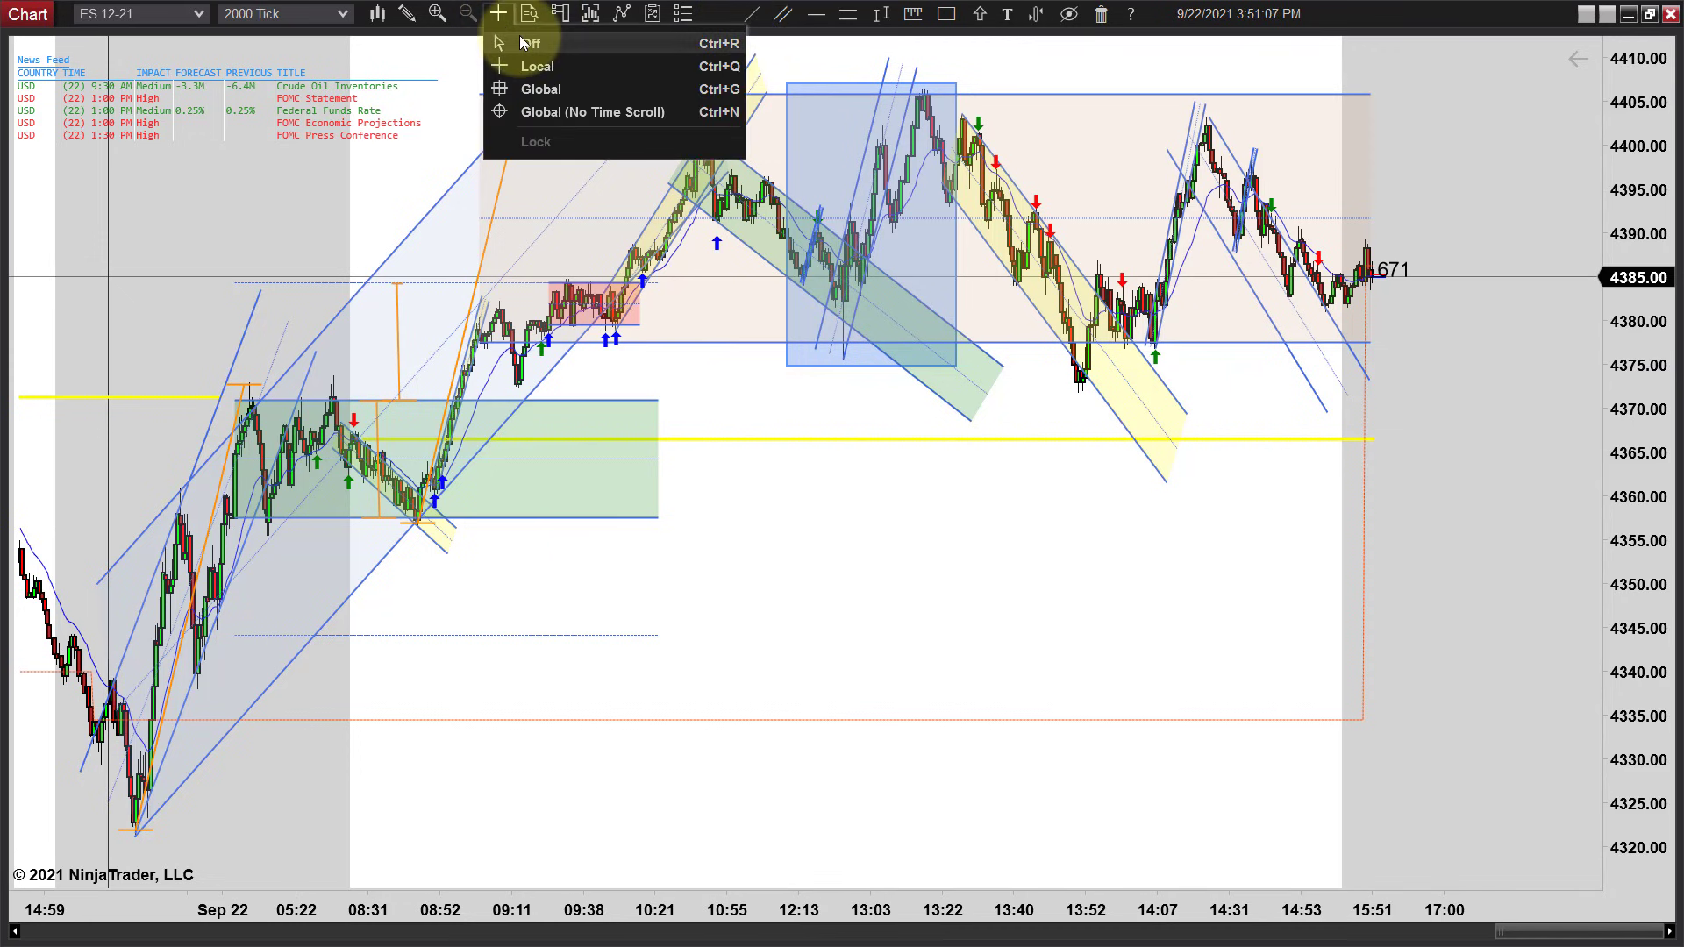
click(527, 43)
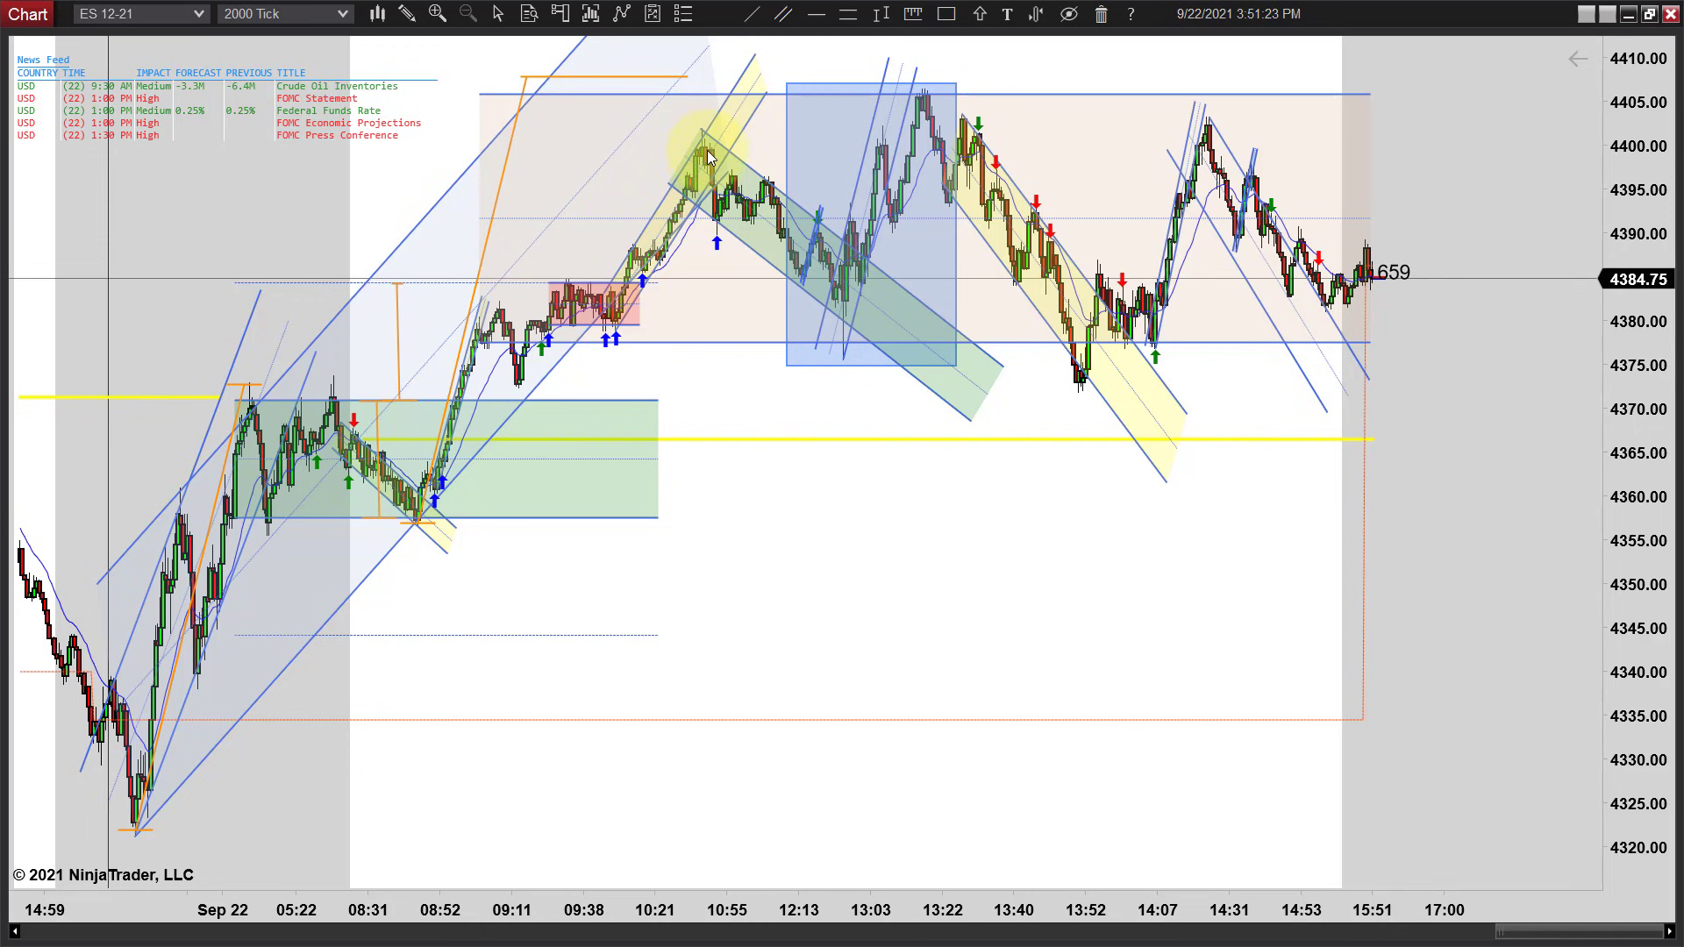
Zoom out and pan back to the Sep 19–21 sessions, then return to Sep 22's latest bars
scroll(709, 155, down, 8)
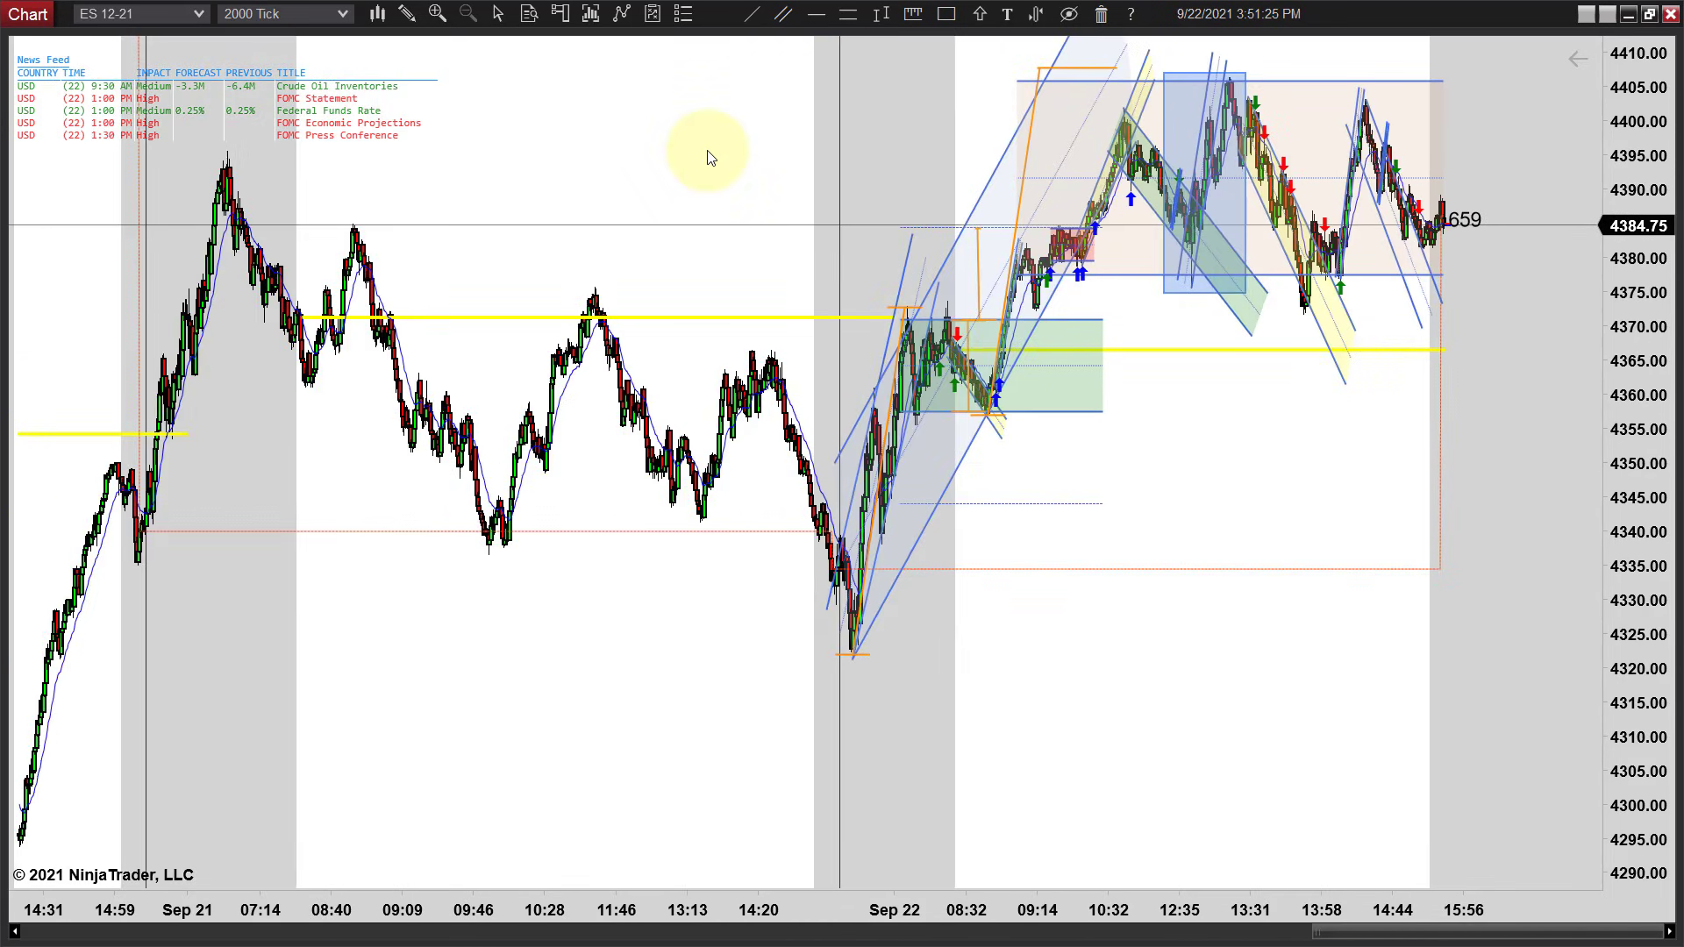
scroll(709, 155, down, 1)
scroll(708, 151, up, 2)
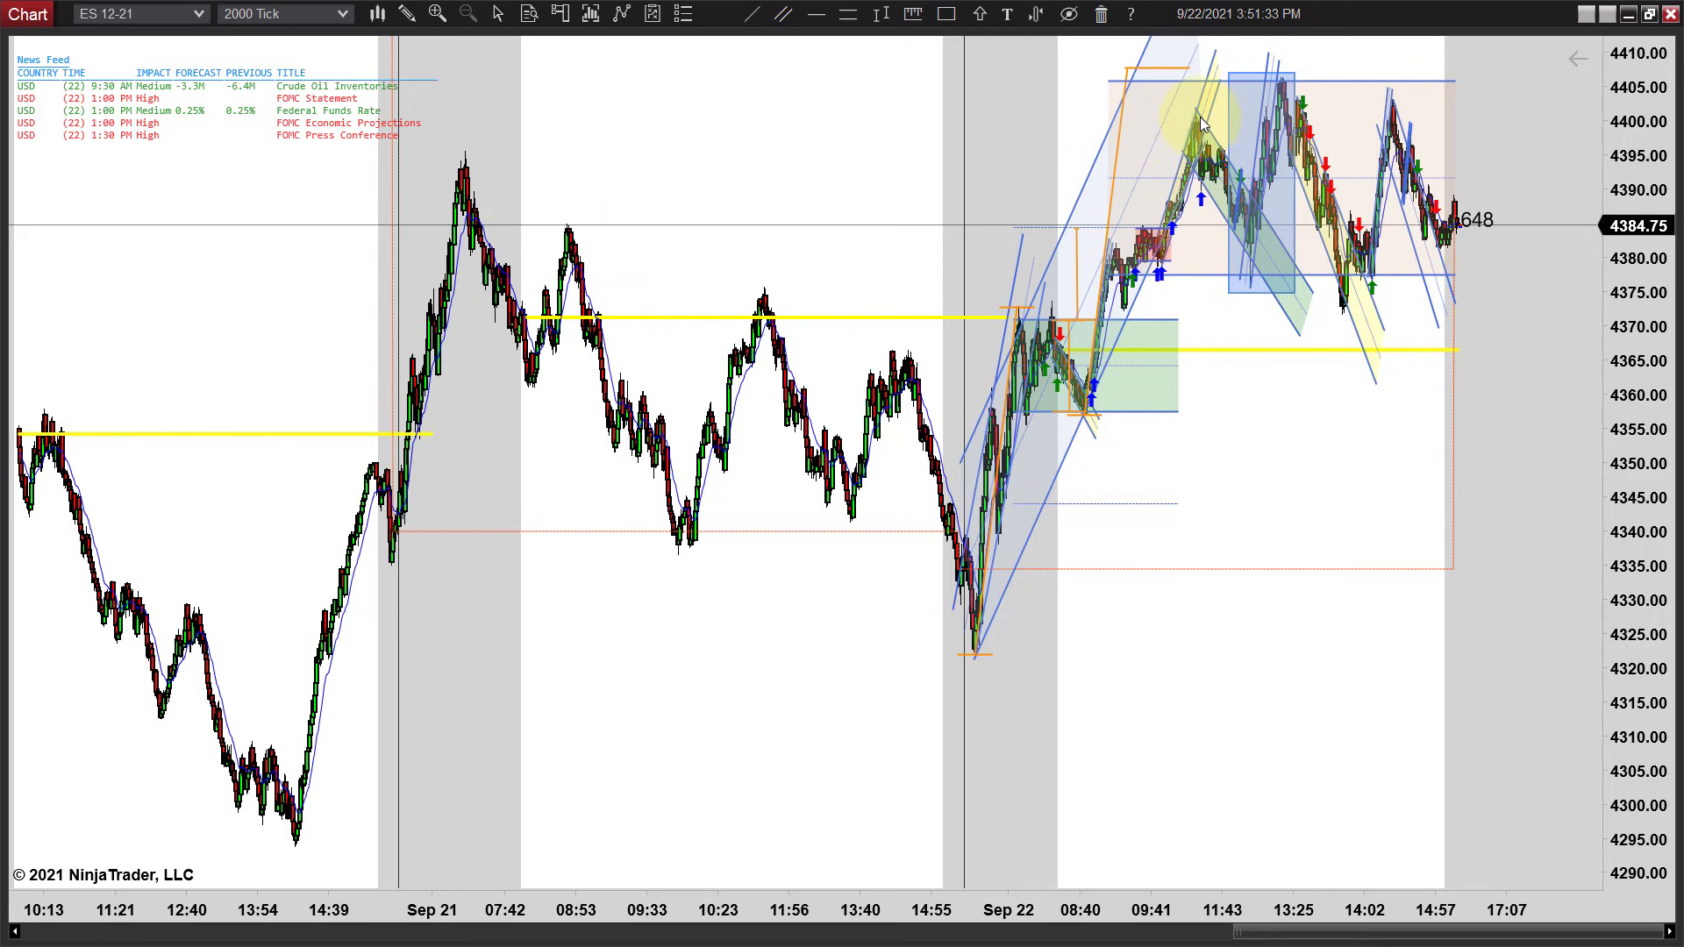
drag(526, 714, 1222, 640)
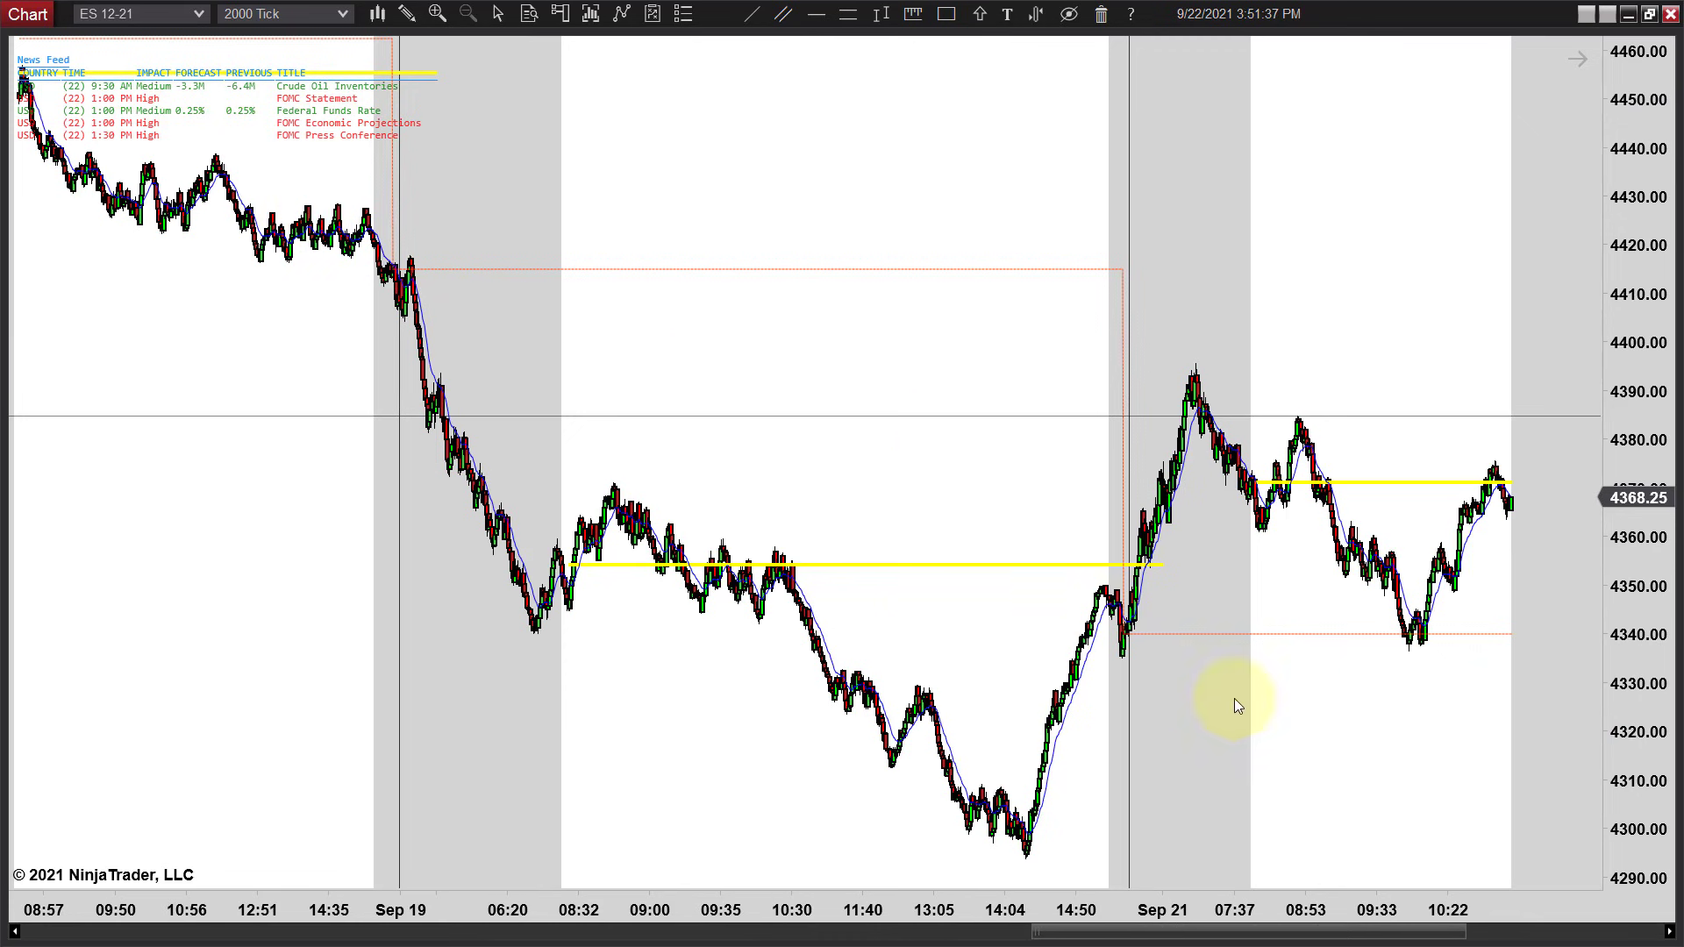
drag(1395, 769, 906, 714)
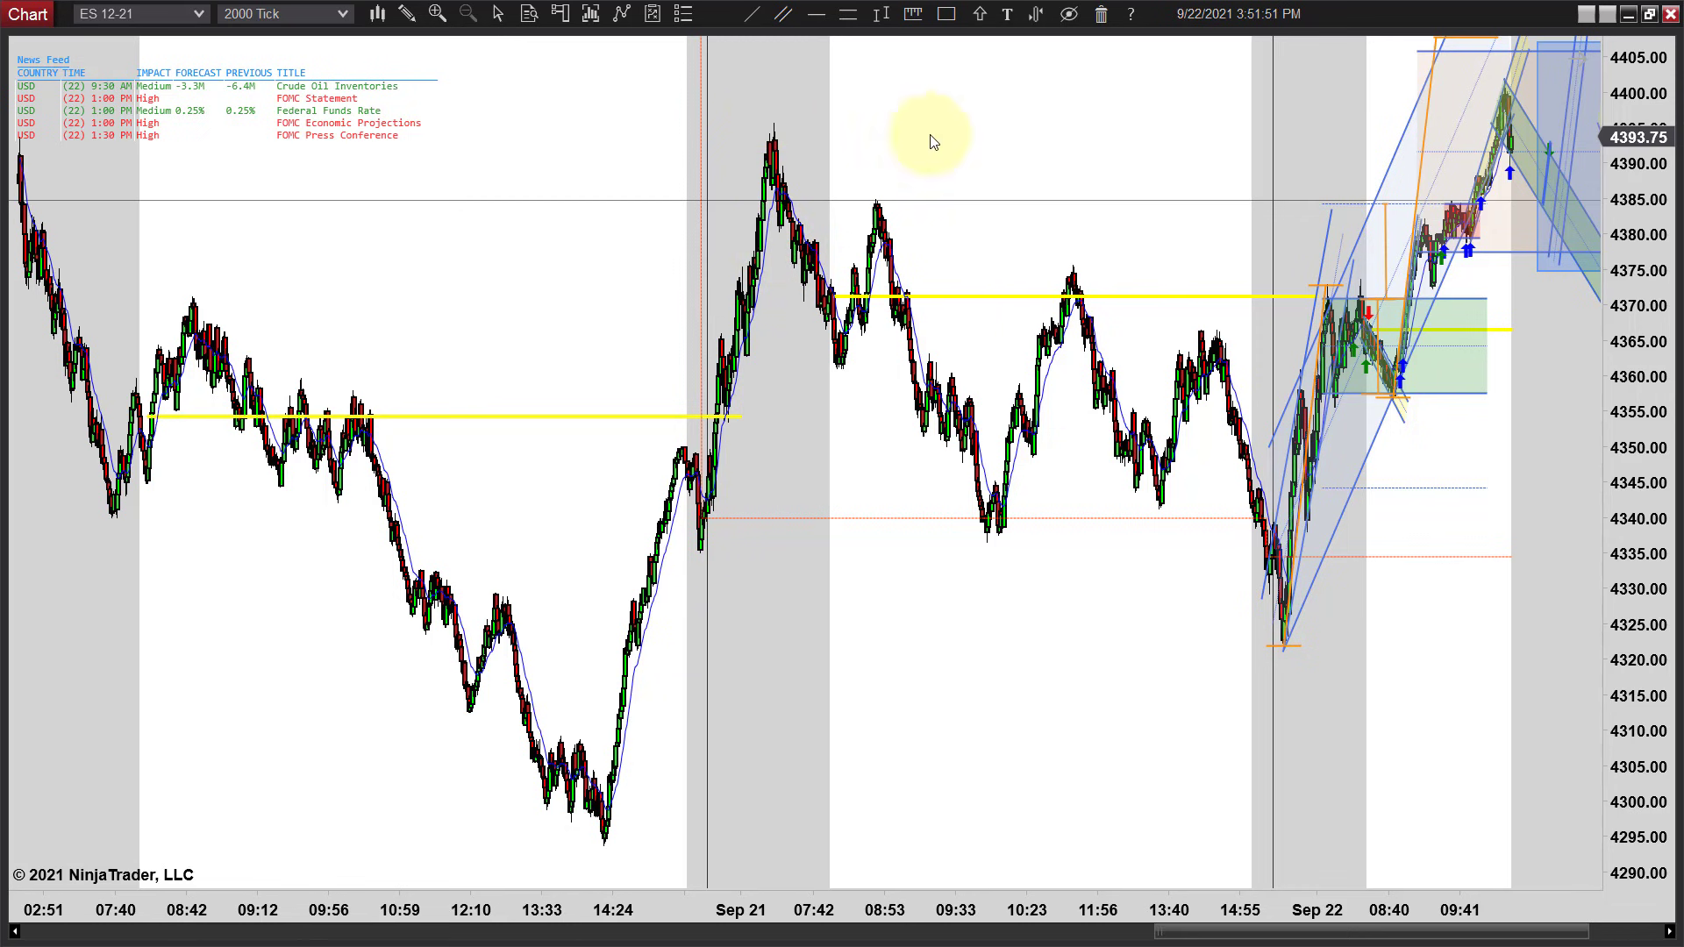
scroll(758, 172, down, 3)
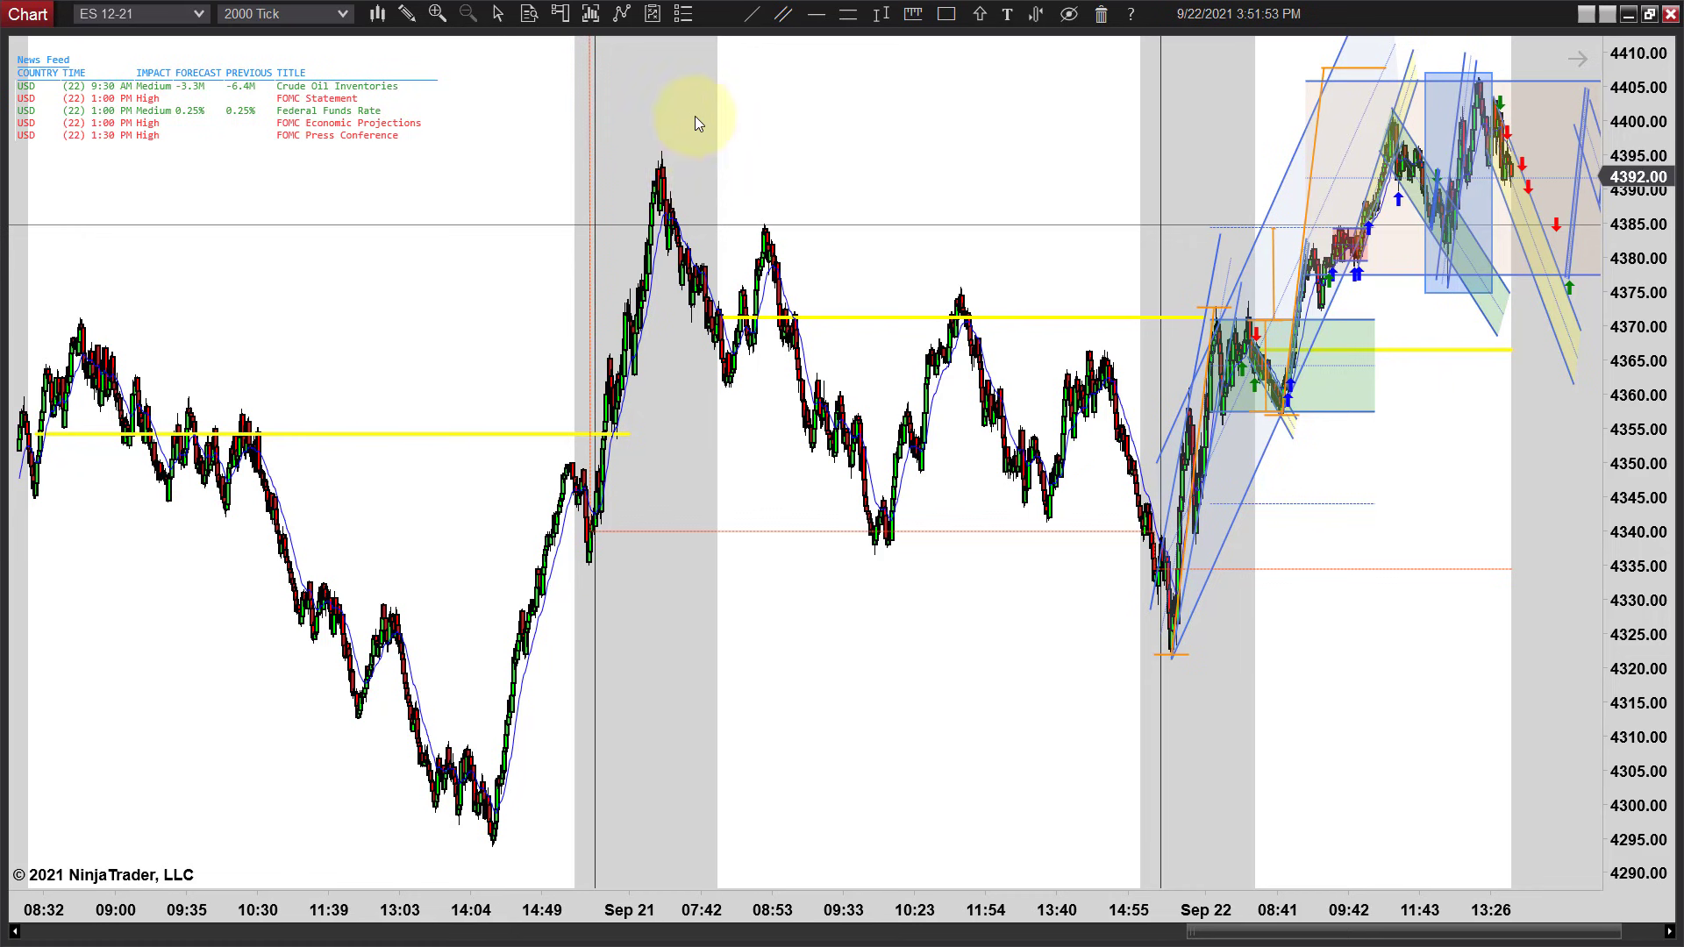
scroll(775, 166, down, 6)
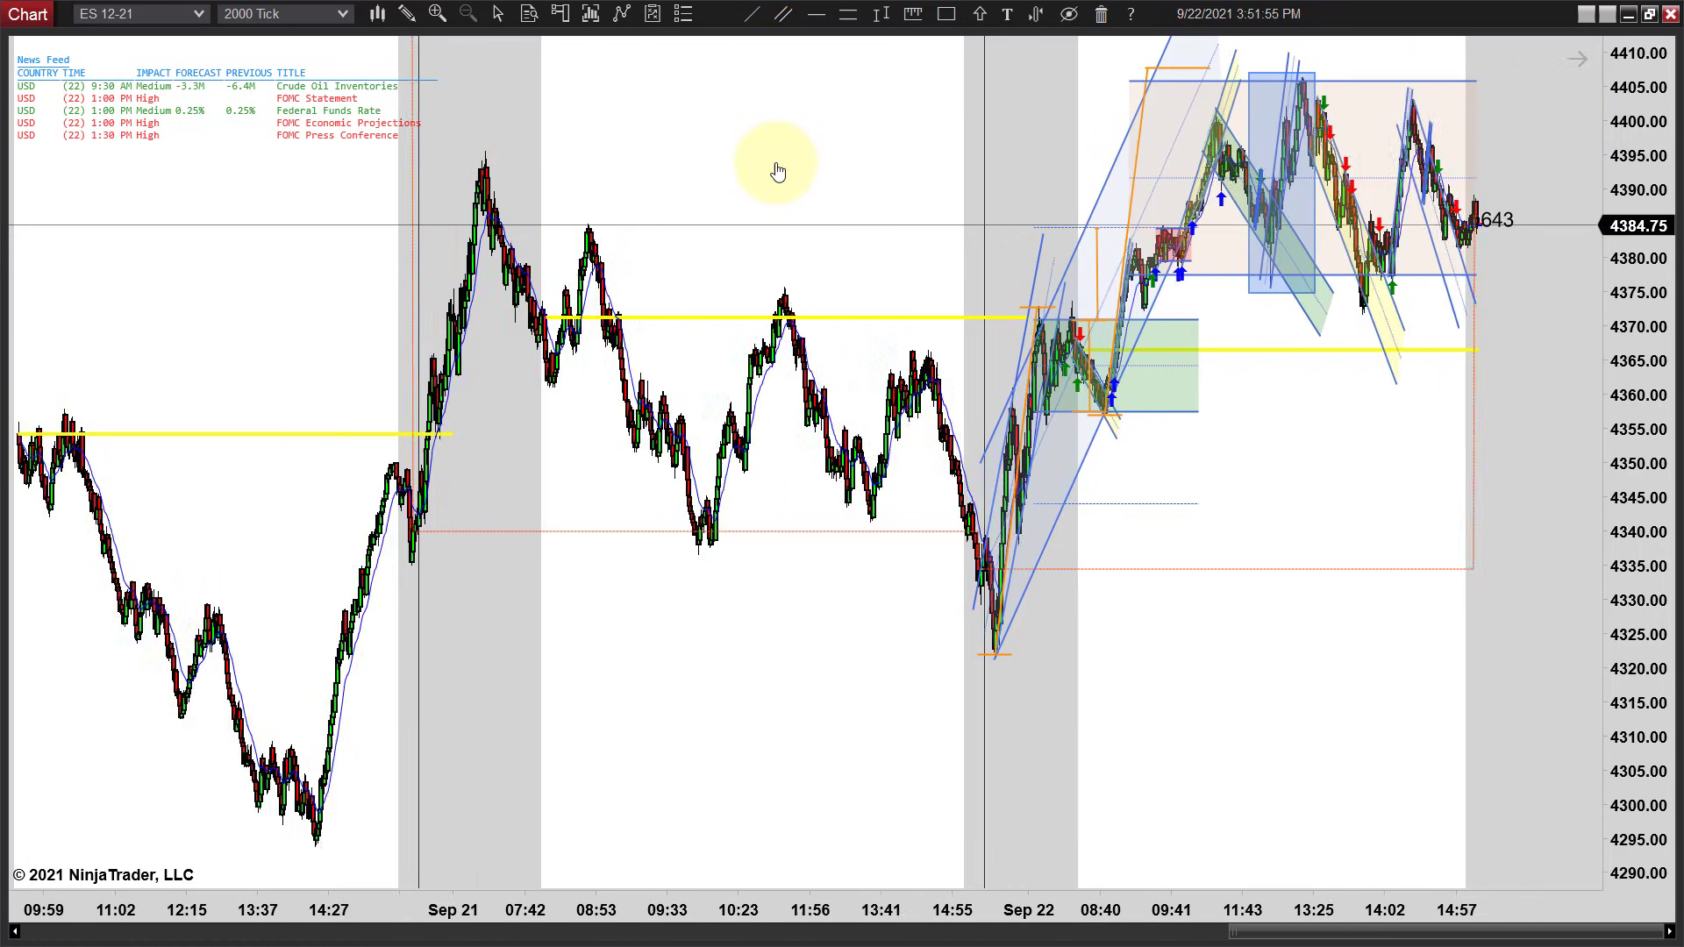
scroll(1220, 513, down, 7)
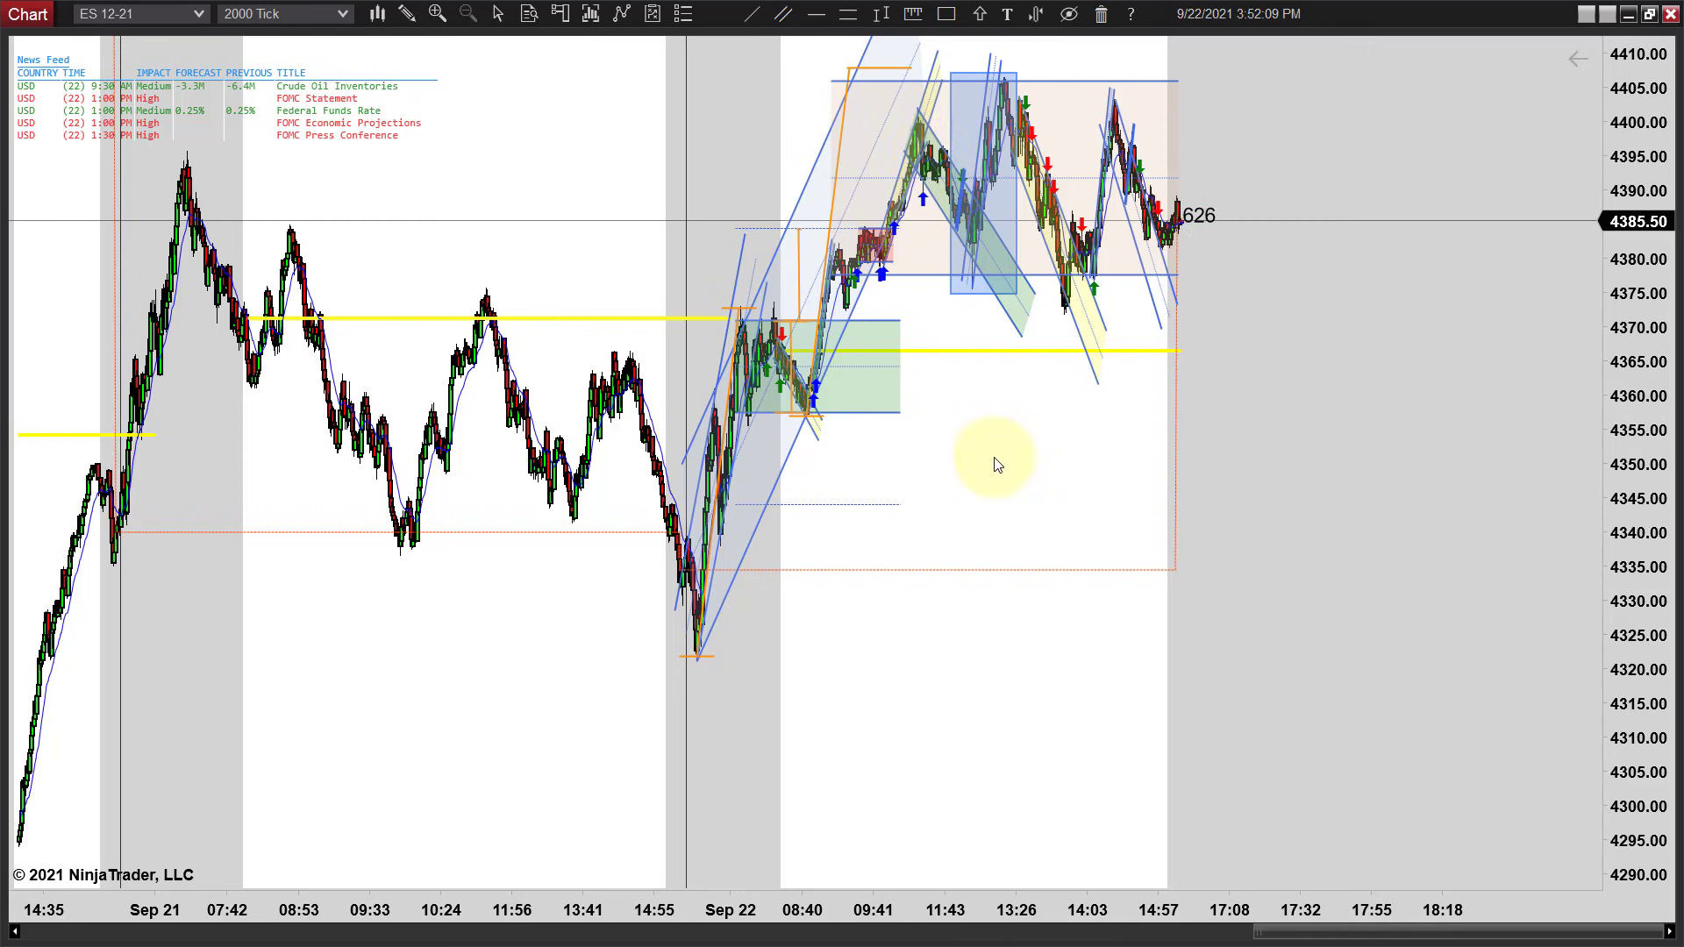
Pan forward to the later bars around 13:56, showing the yellow down channel and sell arrows
scroll(1161, 511, up, 5)
scroll(1162, 511, up, 10)
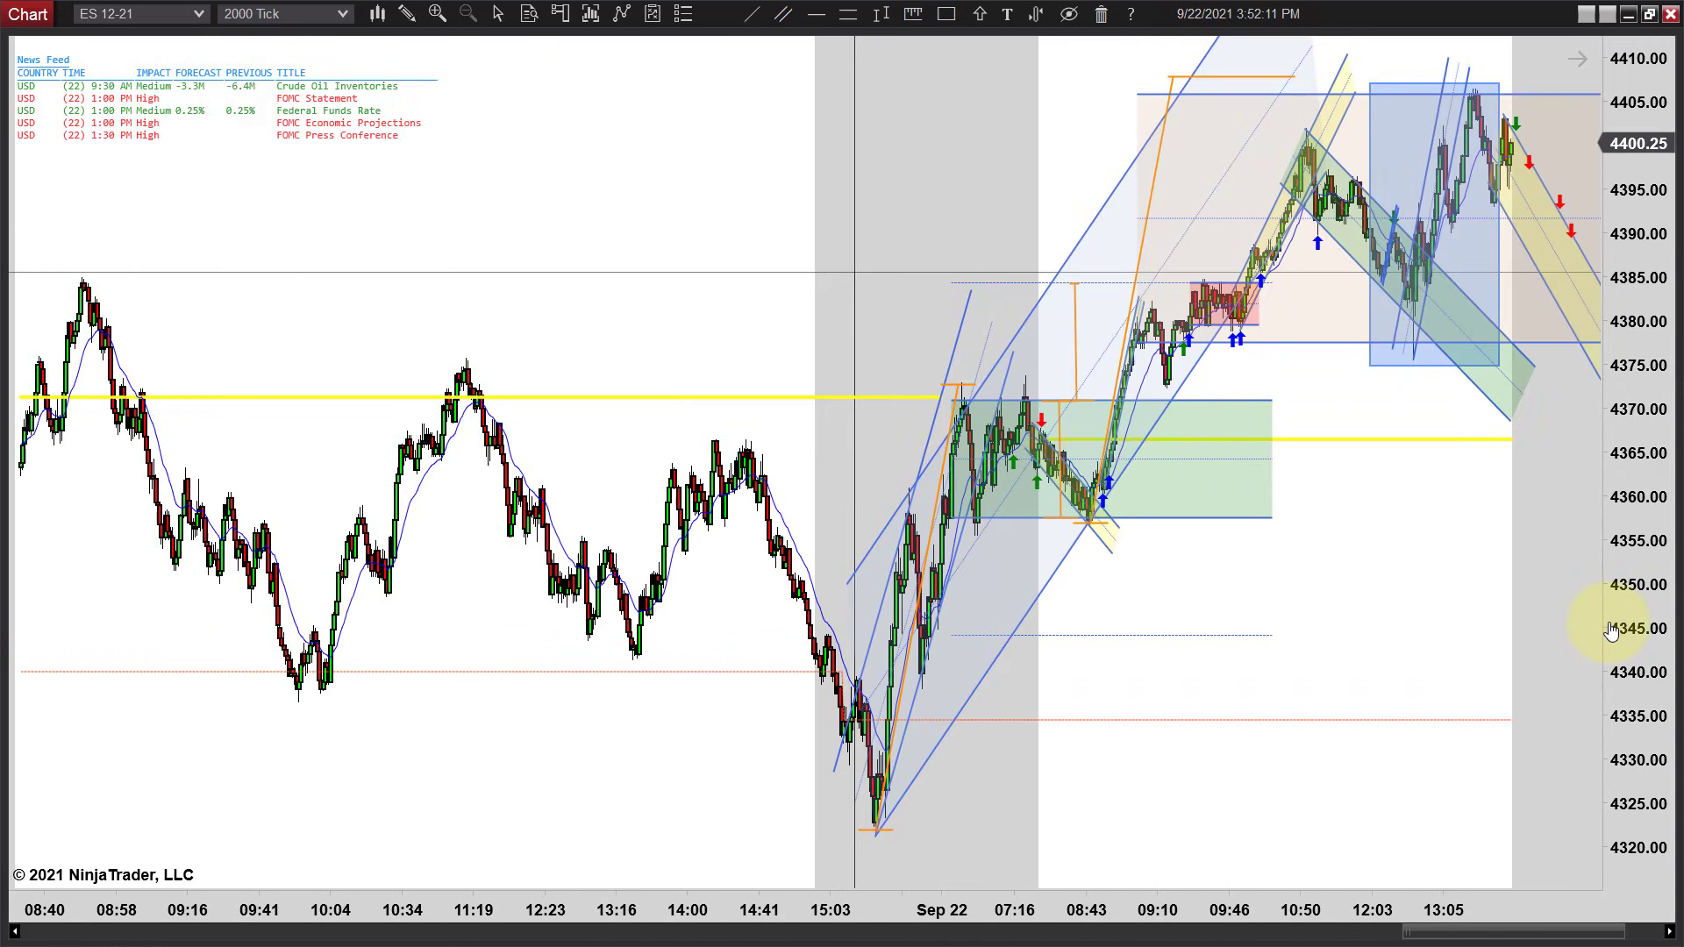
scroll(1609, 623, up, 1)
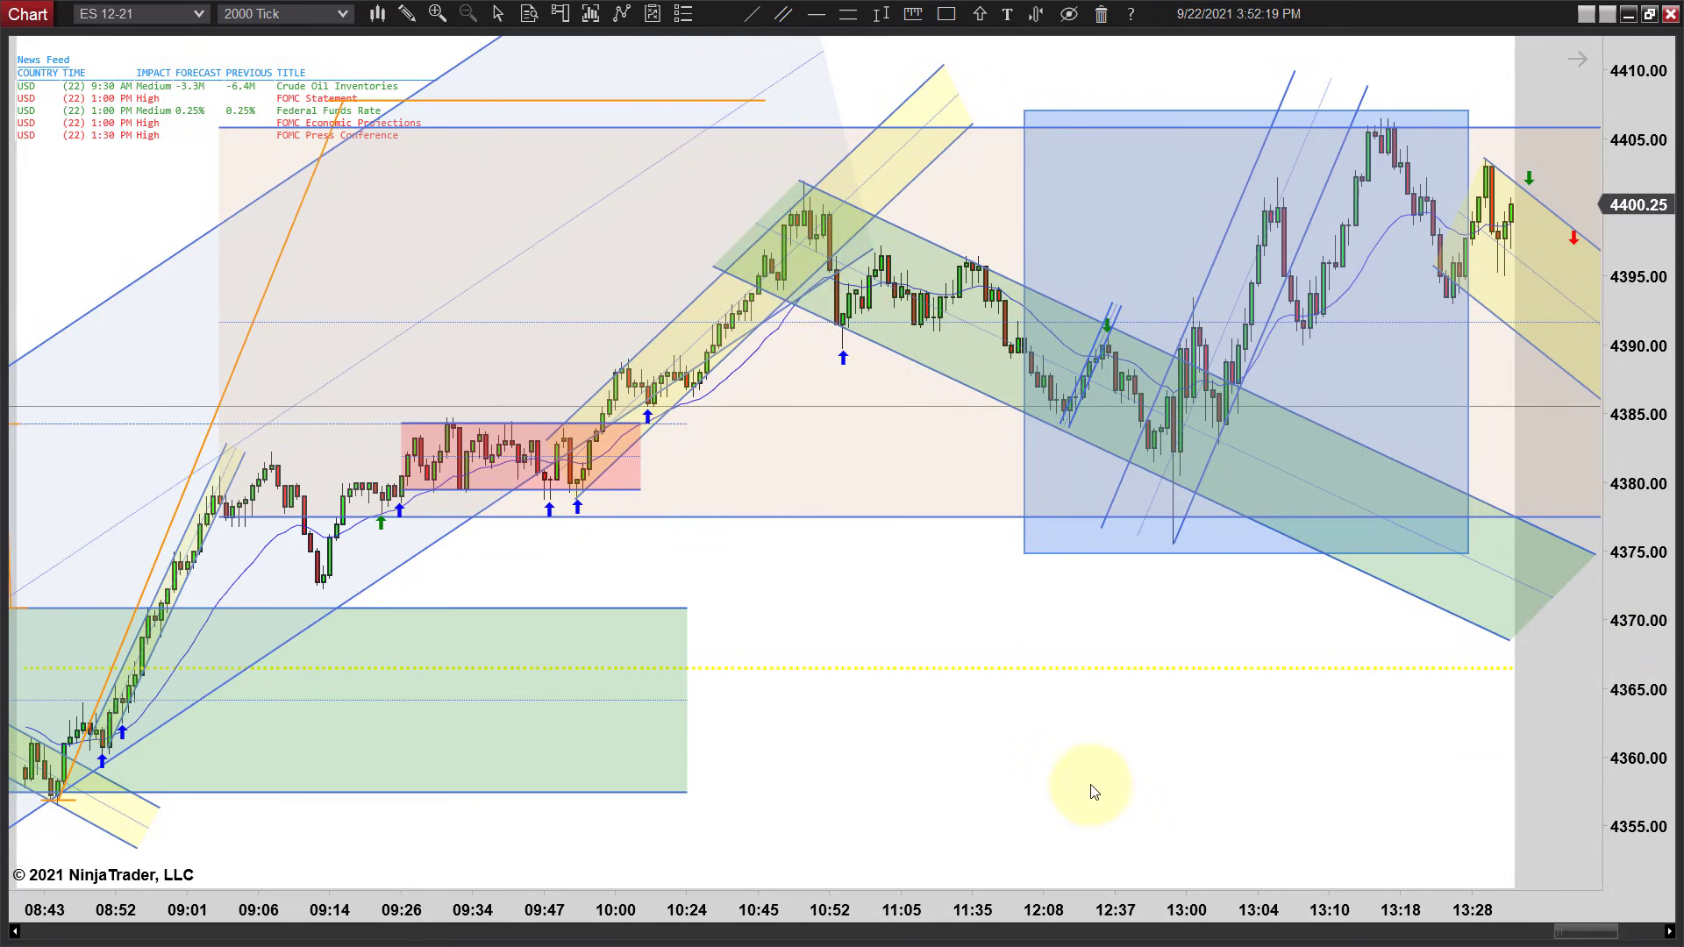
scroll(1092, 792, down, 2)
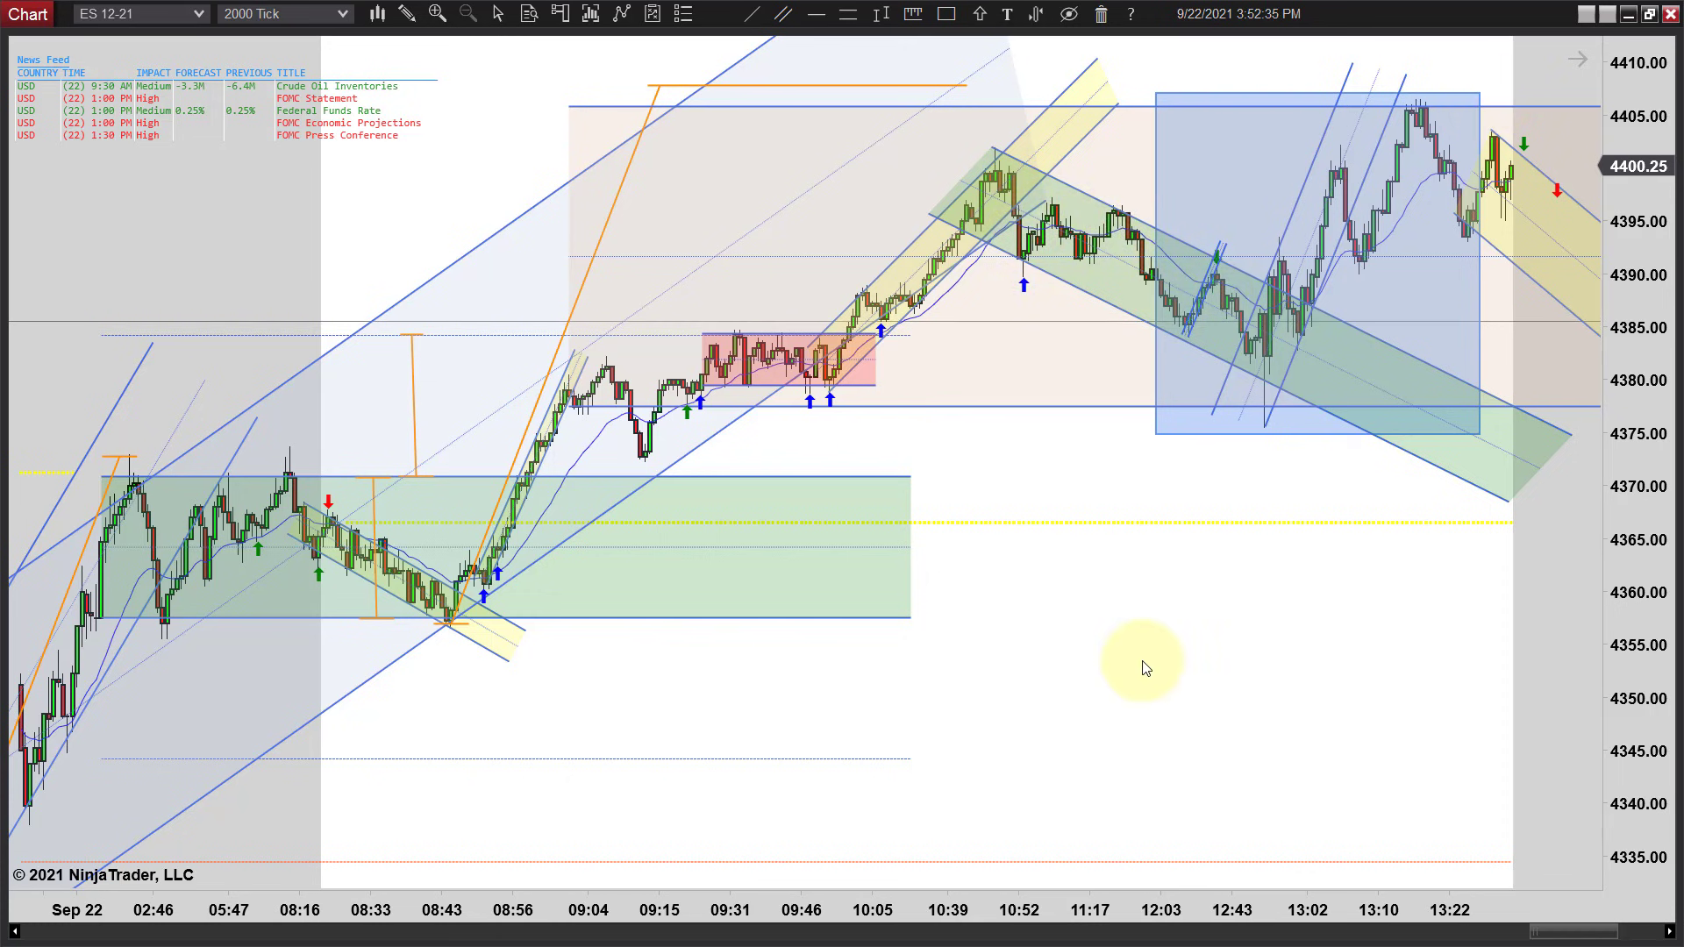
scroll(1224, 672, up, 2)
scroll(1313, 617, up, 4)
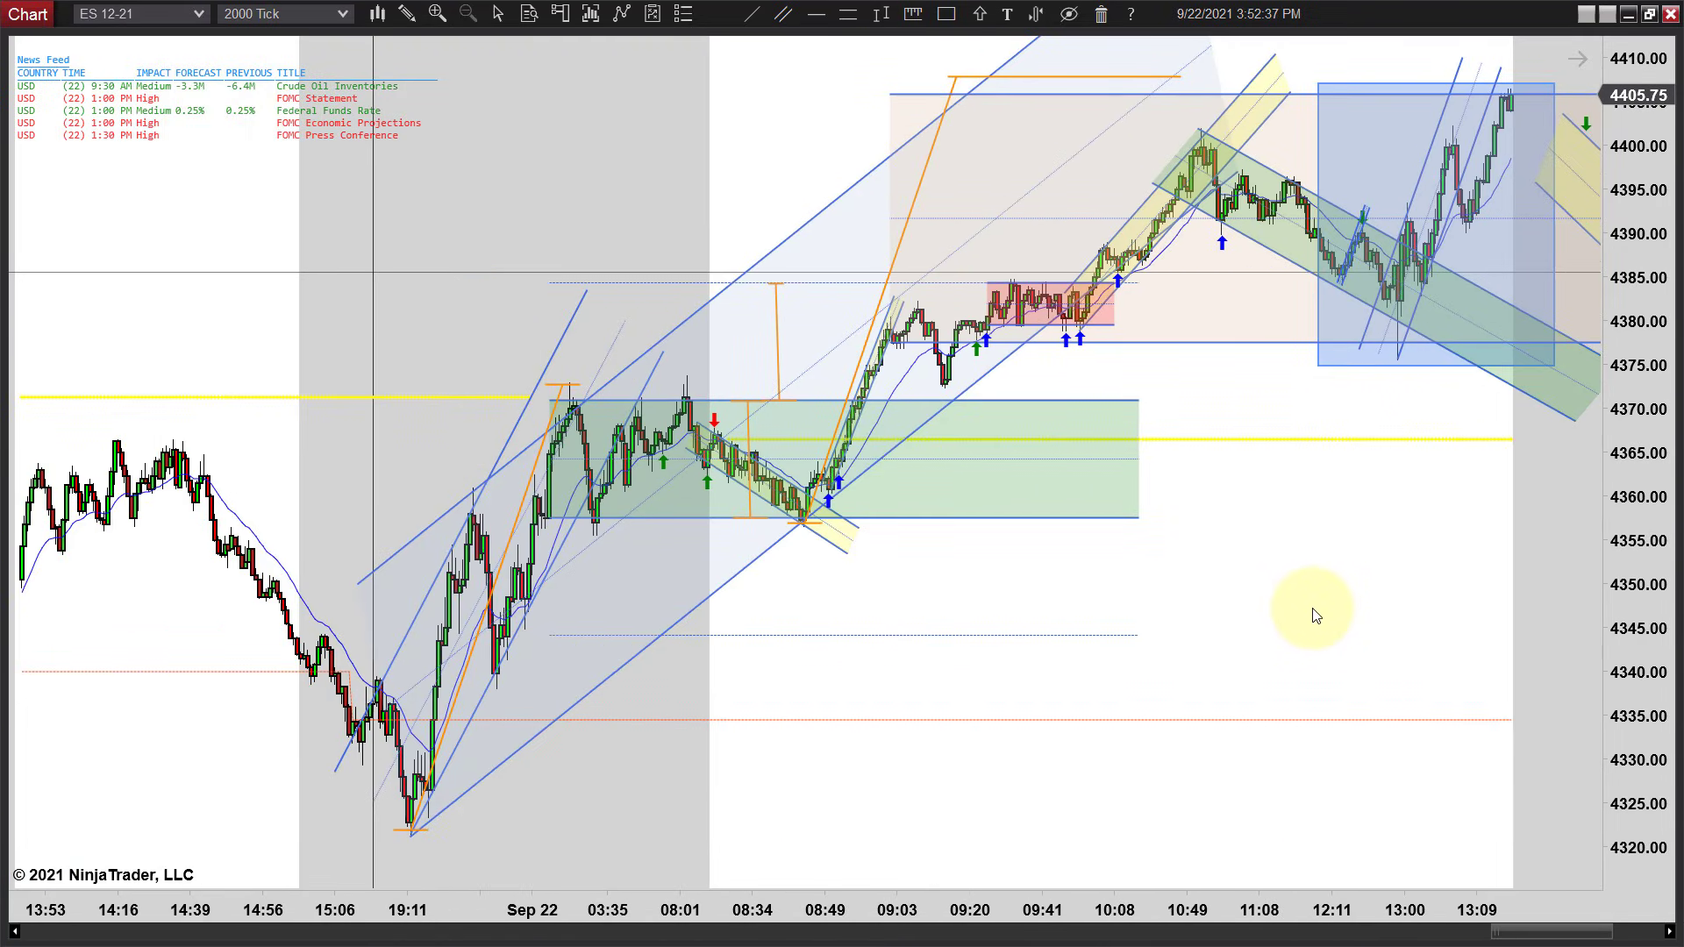
drag(1395, 614, 1185, 616)
scroll(1304, 583, down, 3)
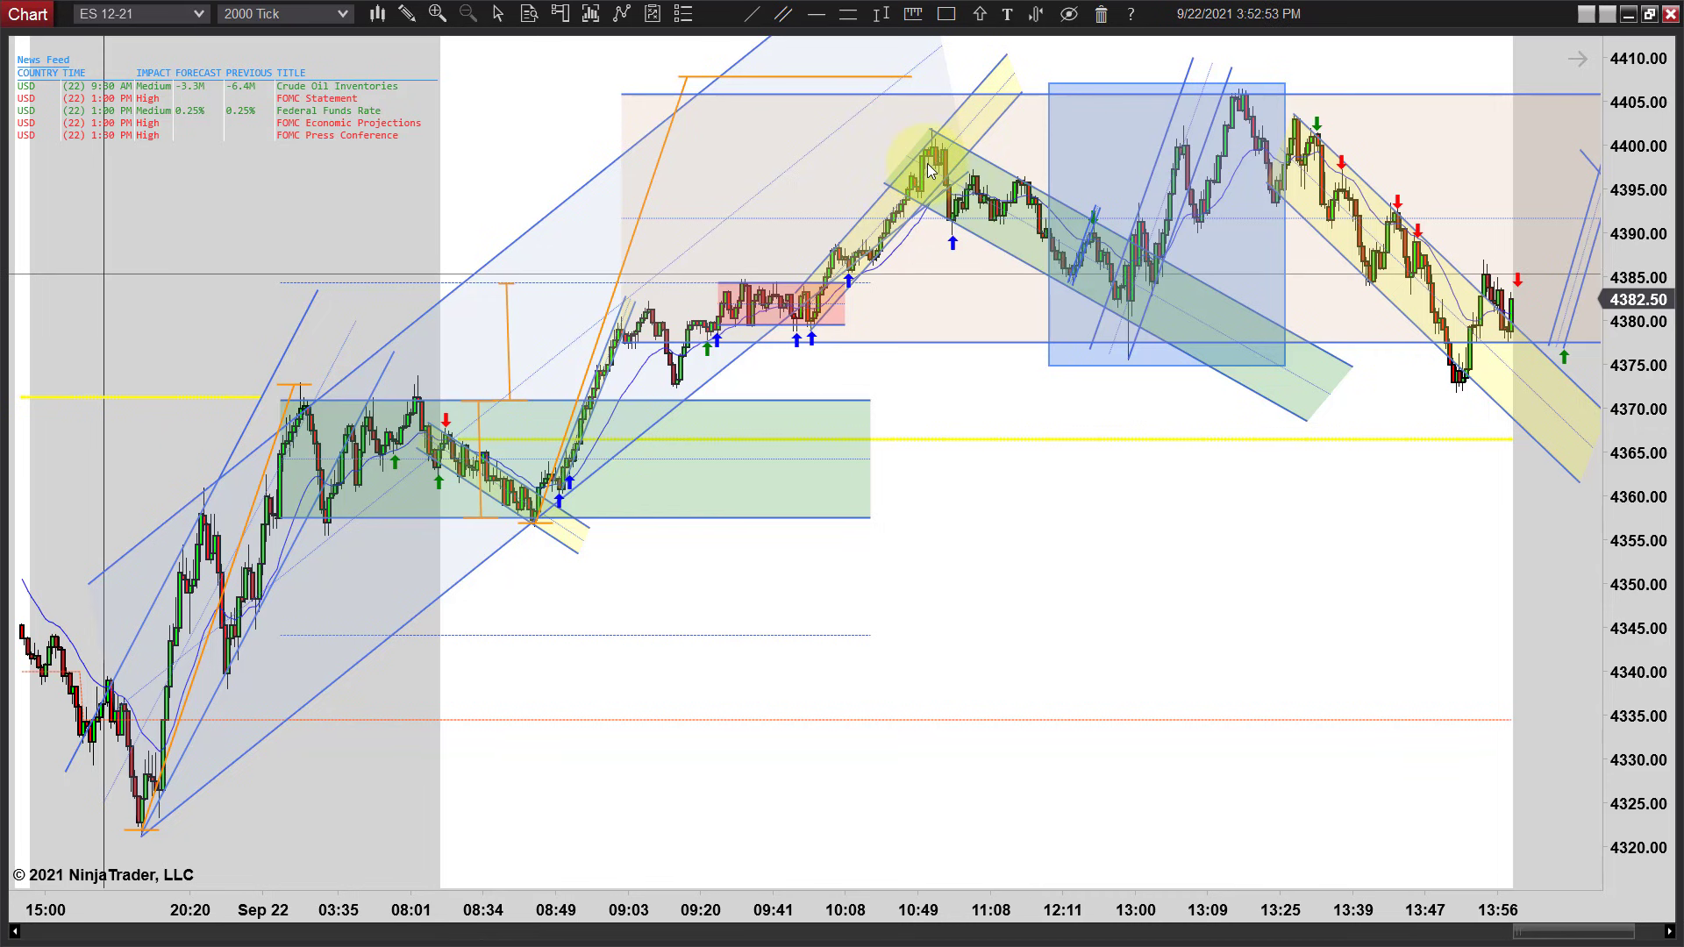
Zoom out to show Sep 21 history beside all of Sep 22's annotated bars
scroll(807, 448, down, 3)
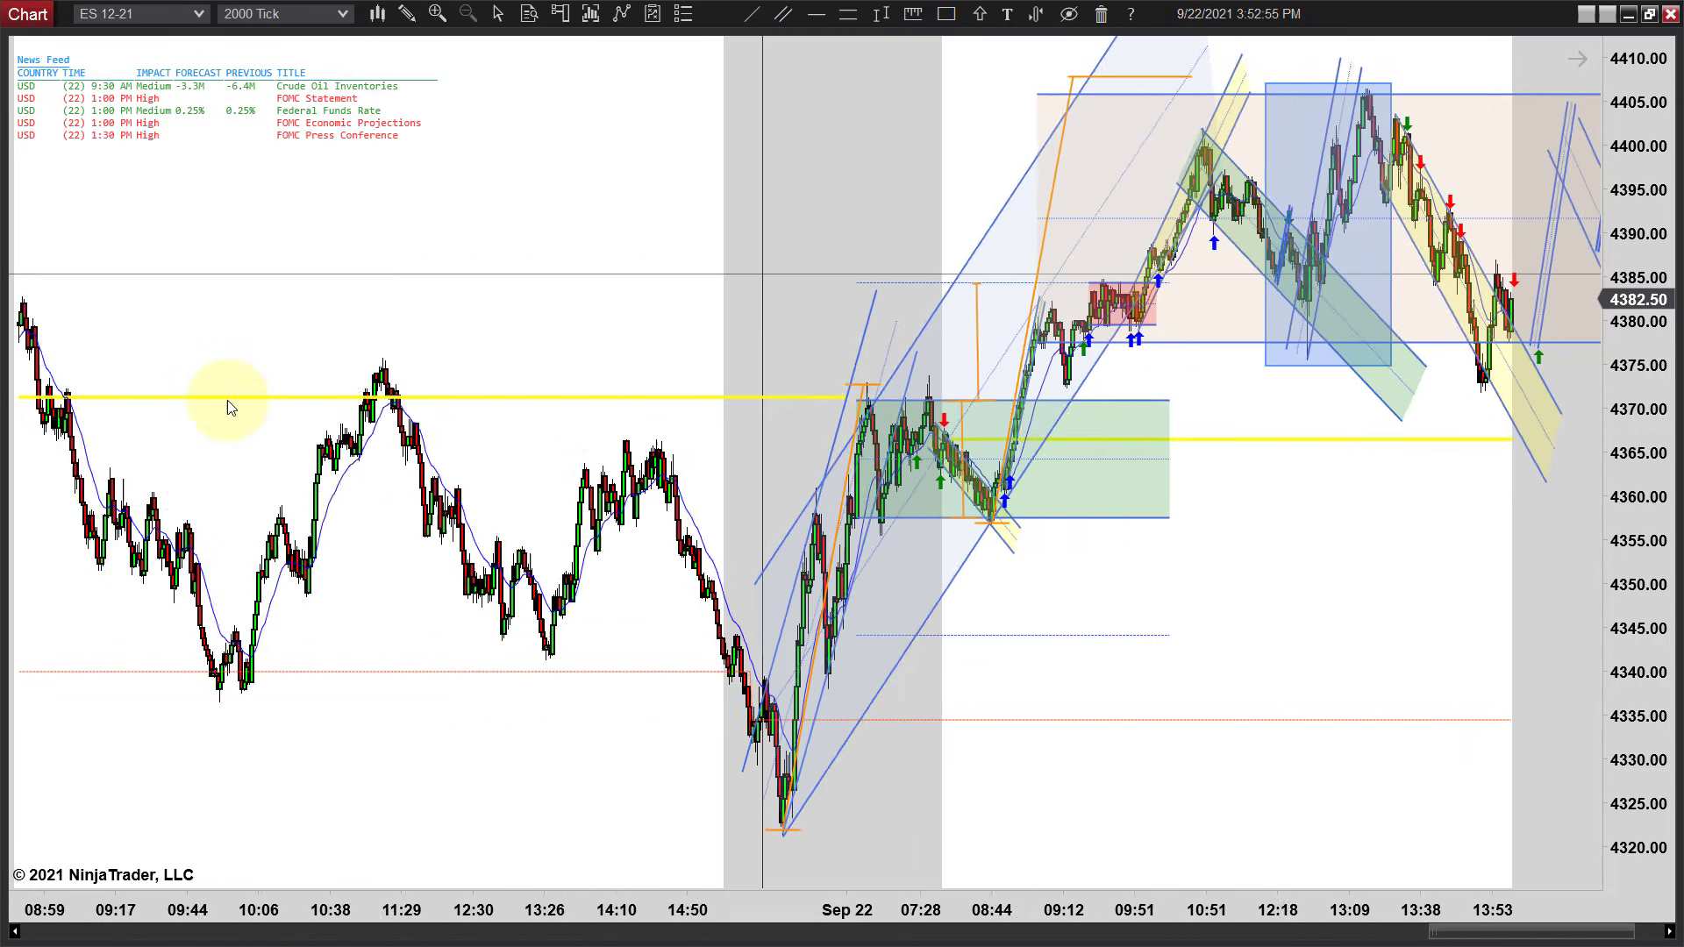
scroll(813, 248, up, 8)
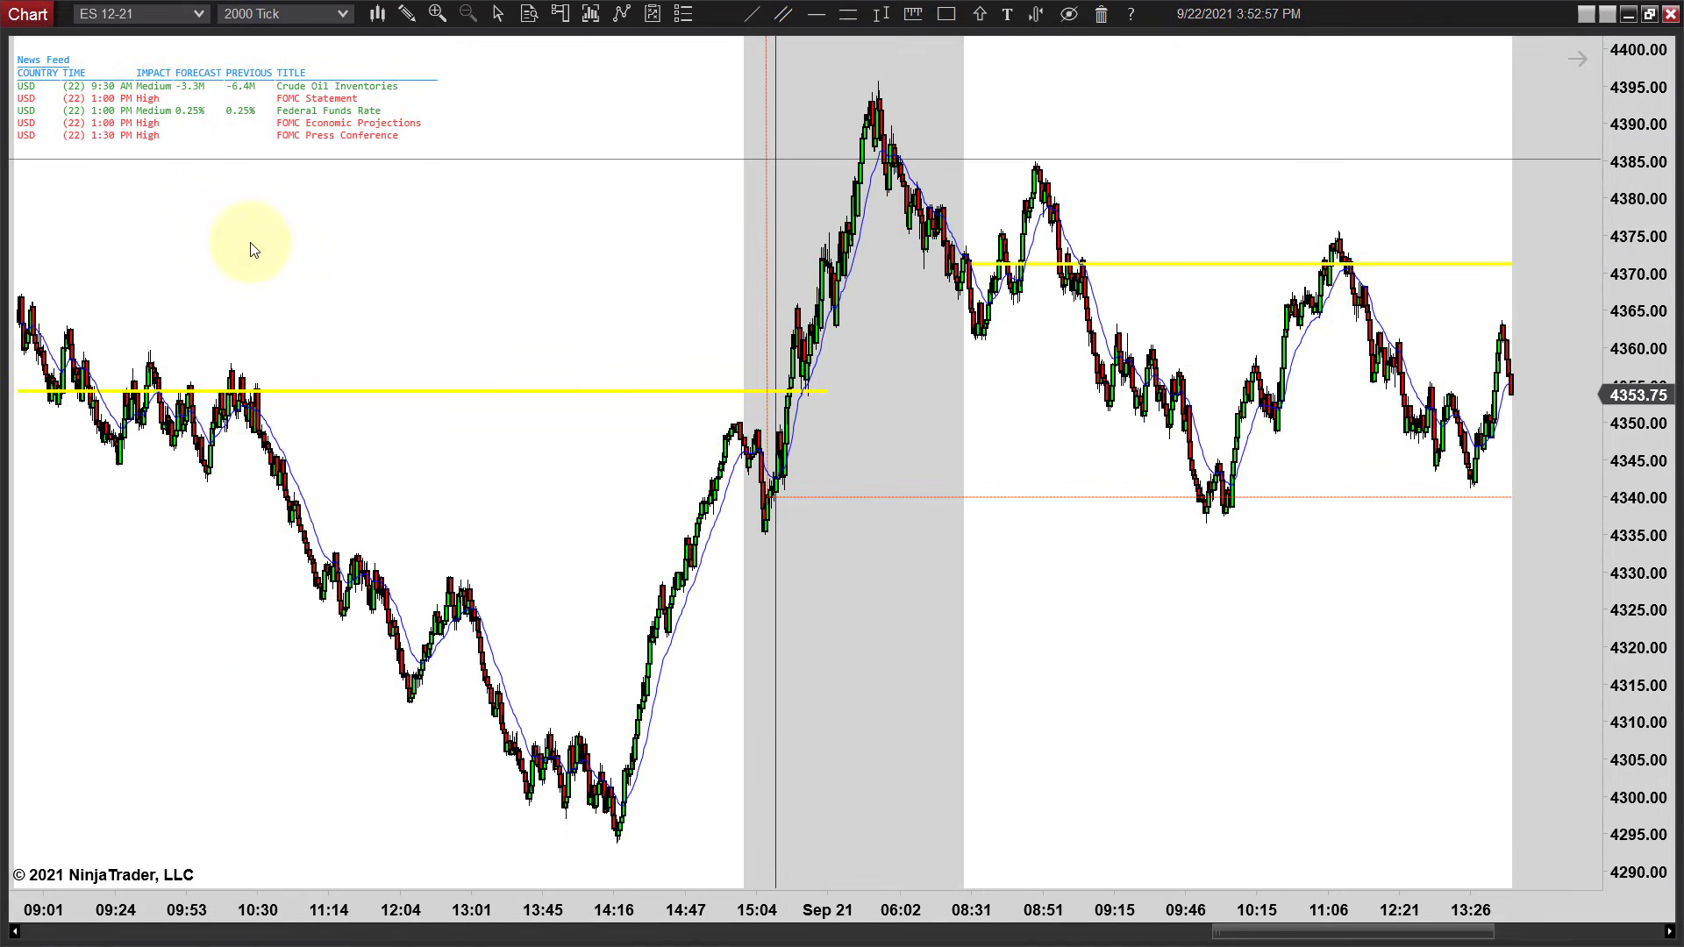
scroll(1335, 686, up, 3)
drag(1152, 770, 702, 357)
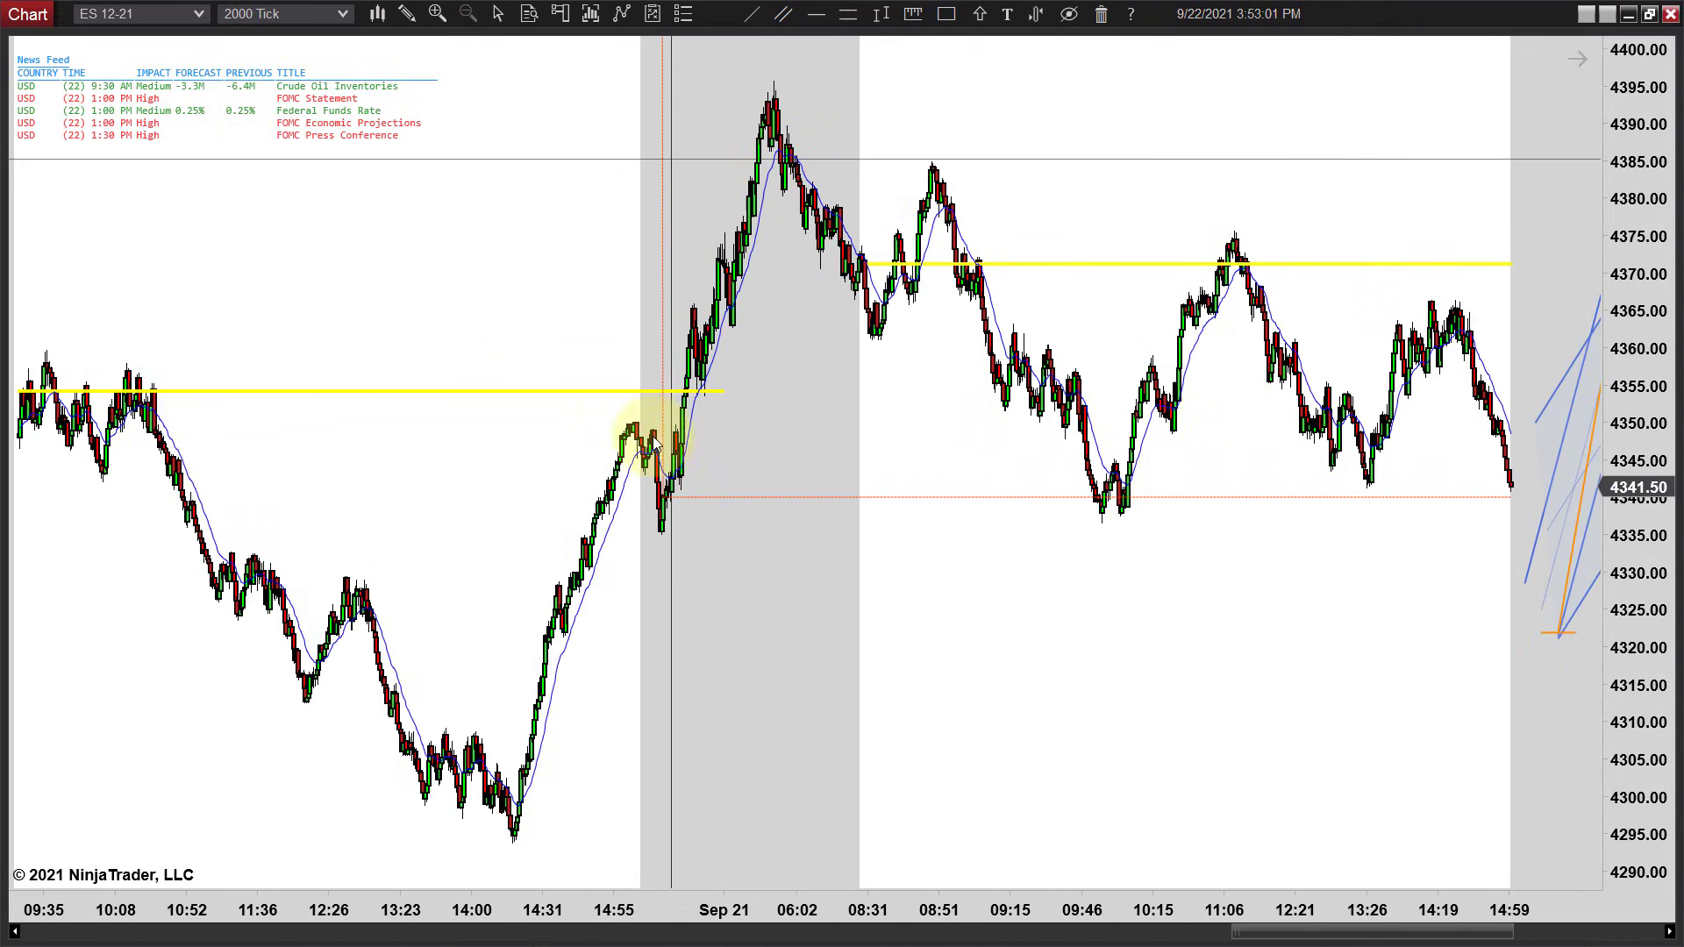
drag(1036, 121, 477, 158)
scroll(1245, 608, down, 15)
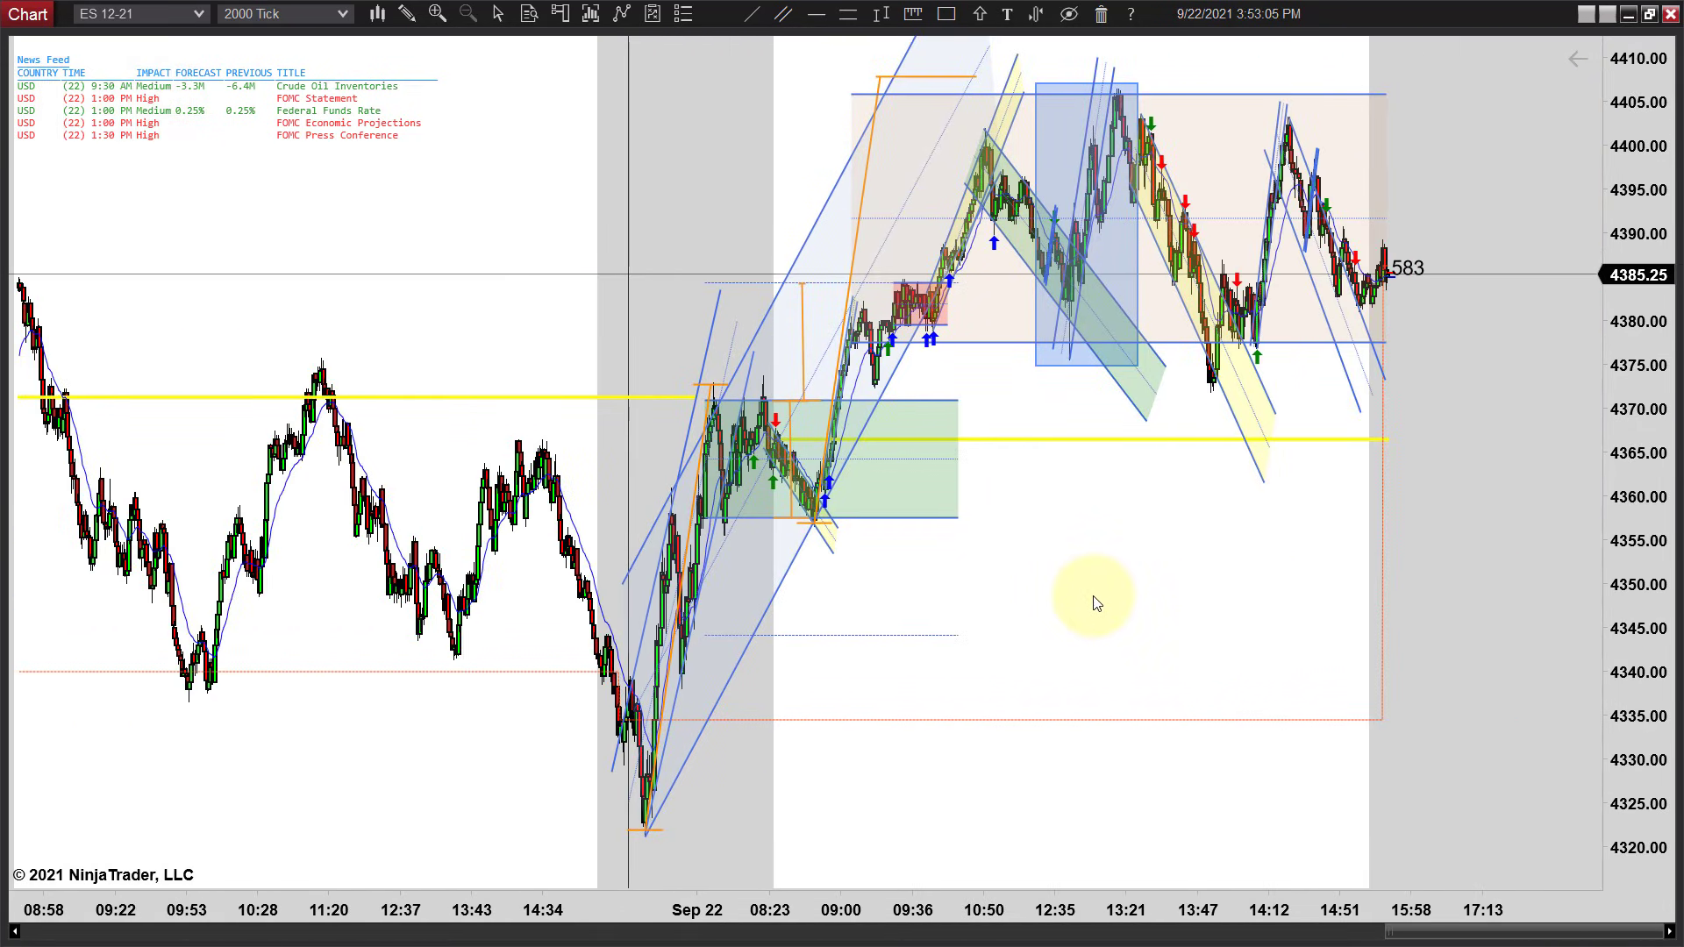
Zoom in and frame Sep 22 from early morning to about 14:00
scroll(1267, 597, up, 3)
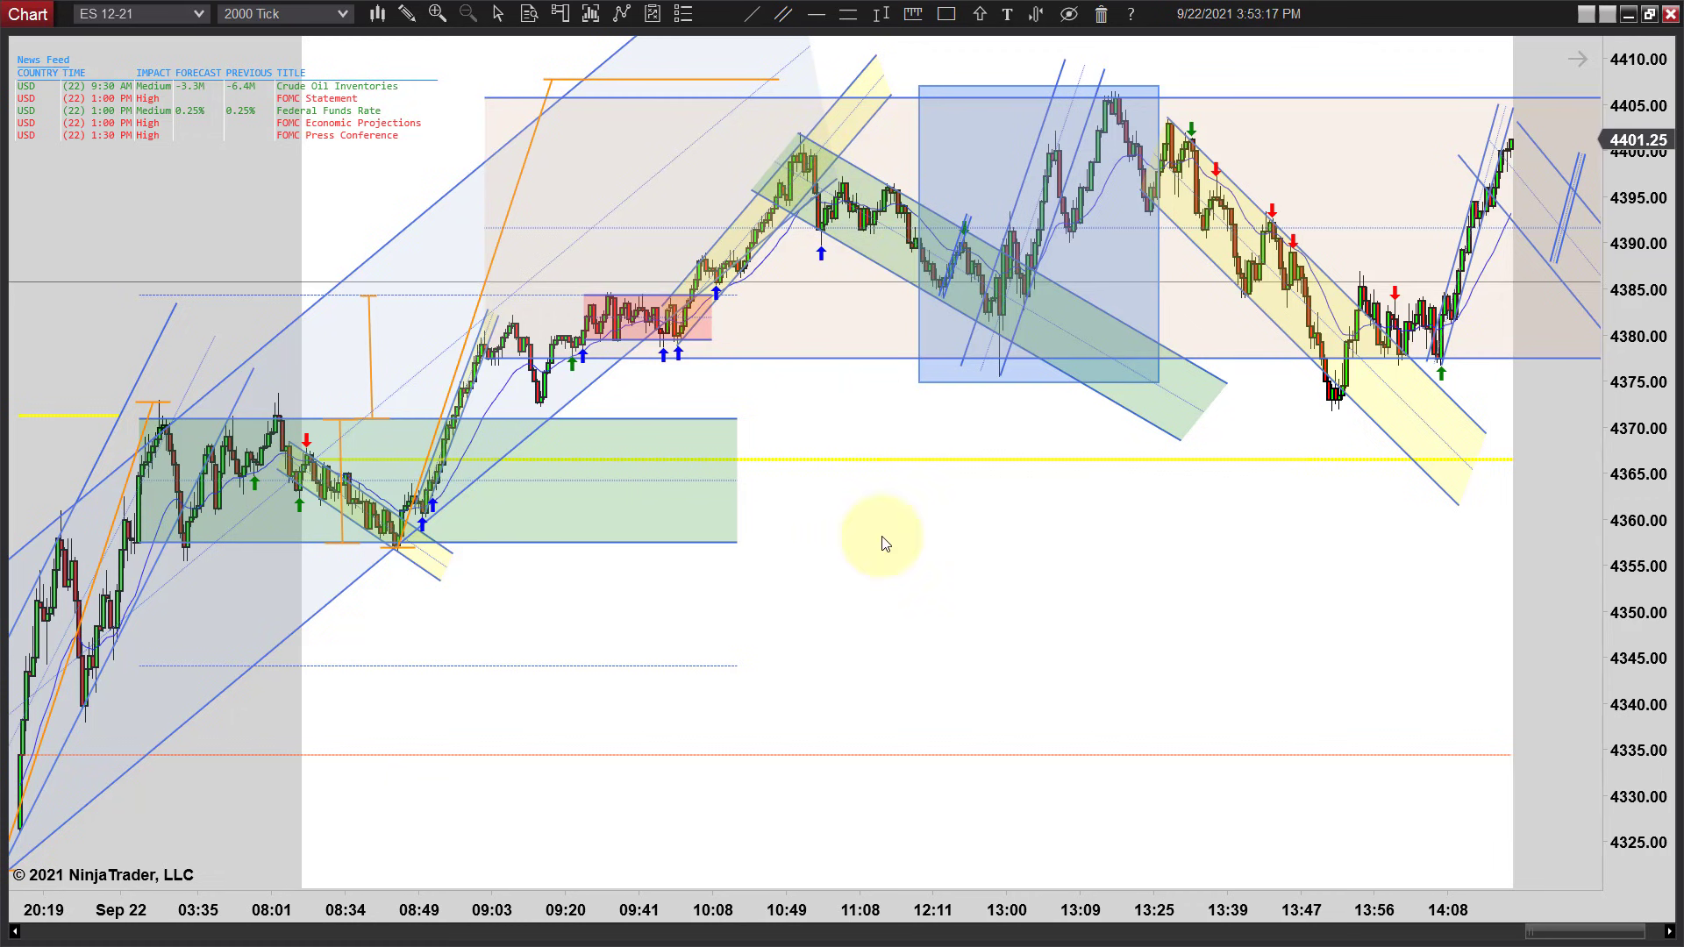
drag(887, 541, 1078, 634)
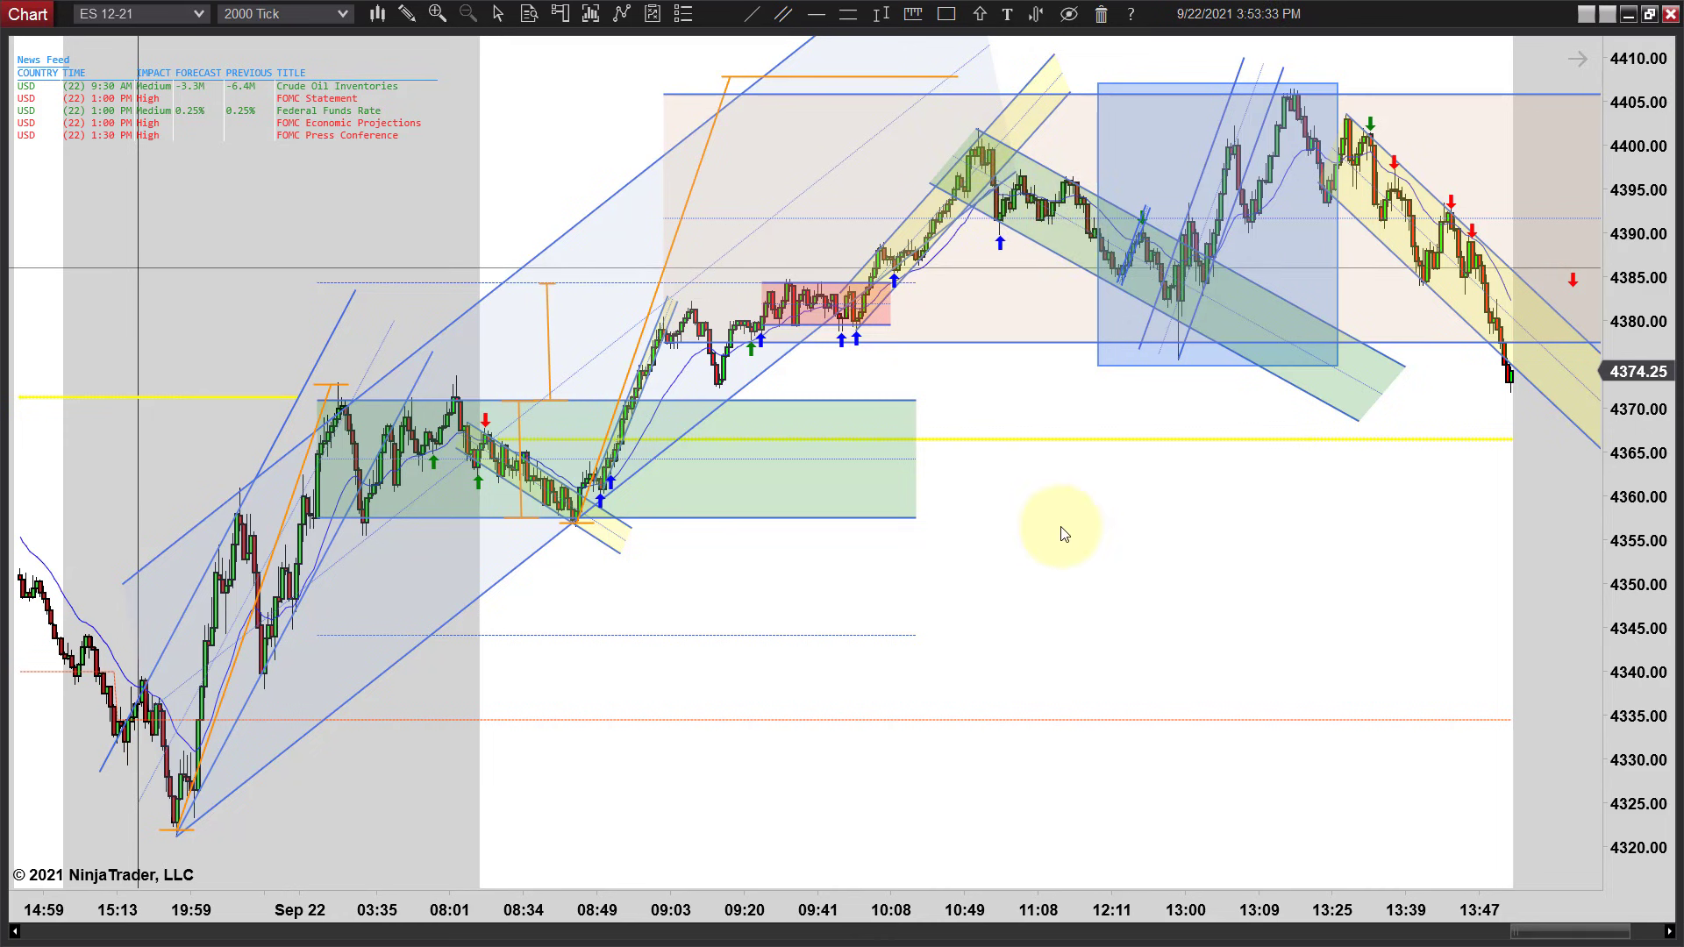
scroll(1064, 532, up, 1)
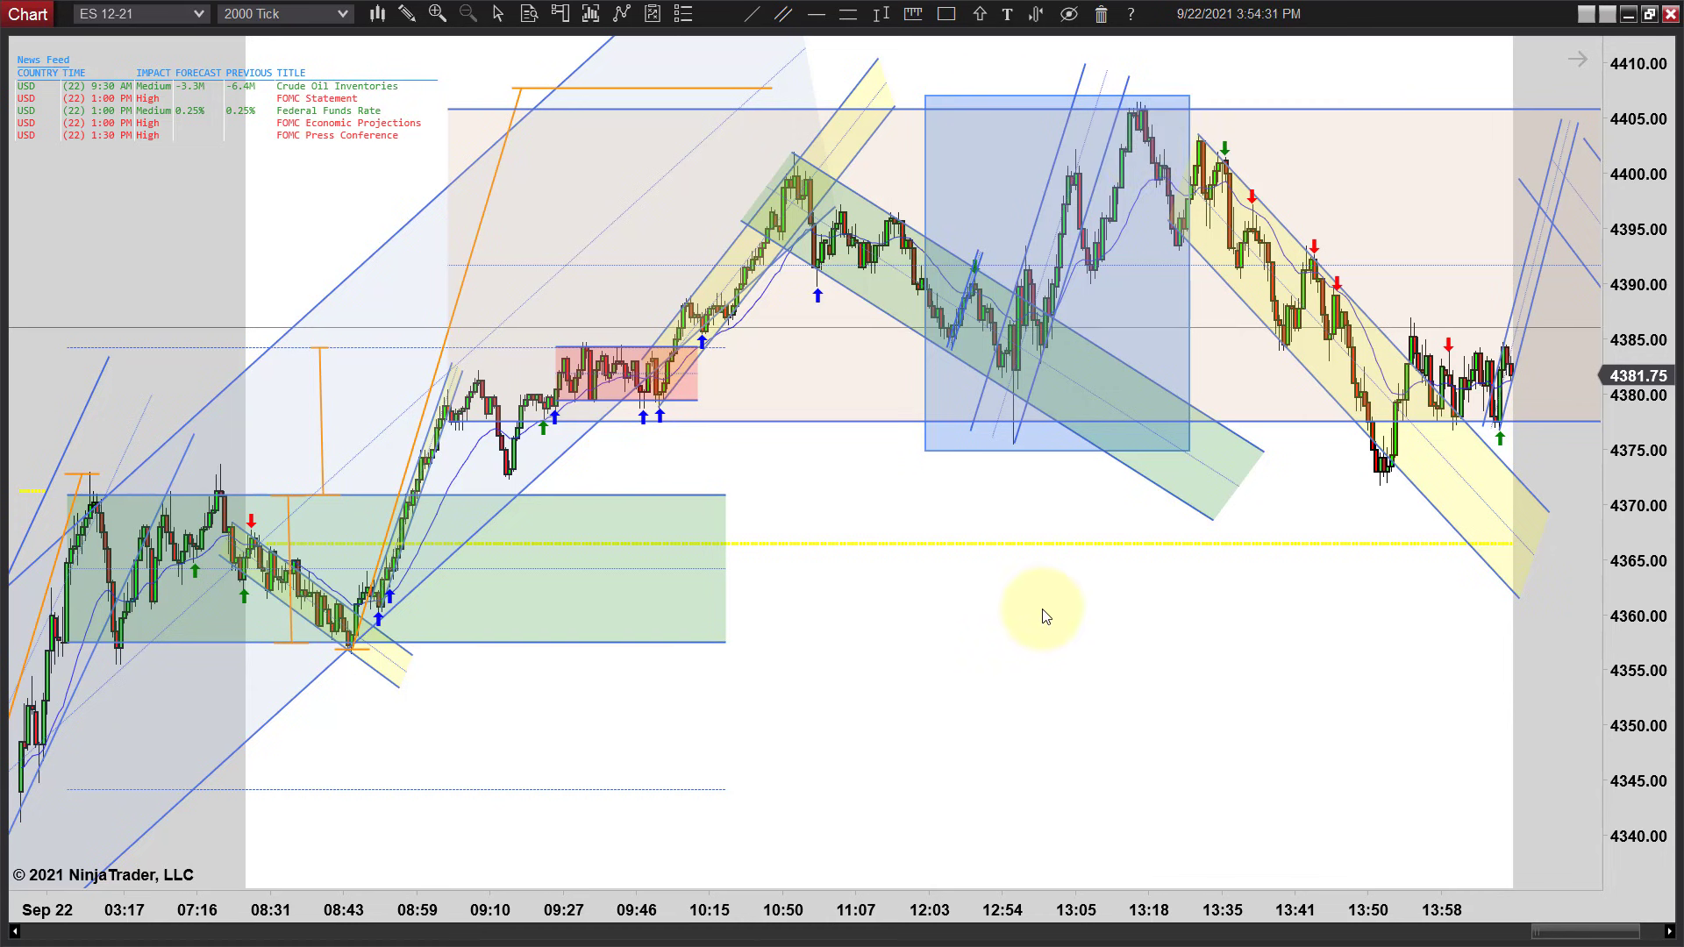
Zoom in further to show bars through 15:01 and the blue descending channel after the 14:17 peak
scroll(1044, 616, up, 1)
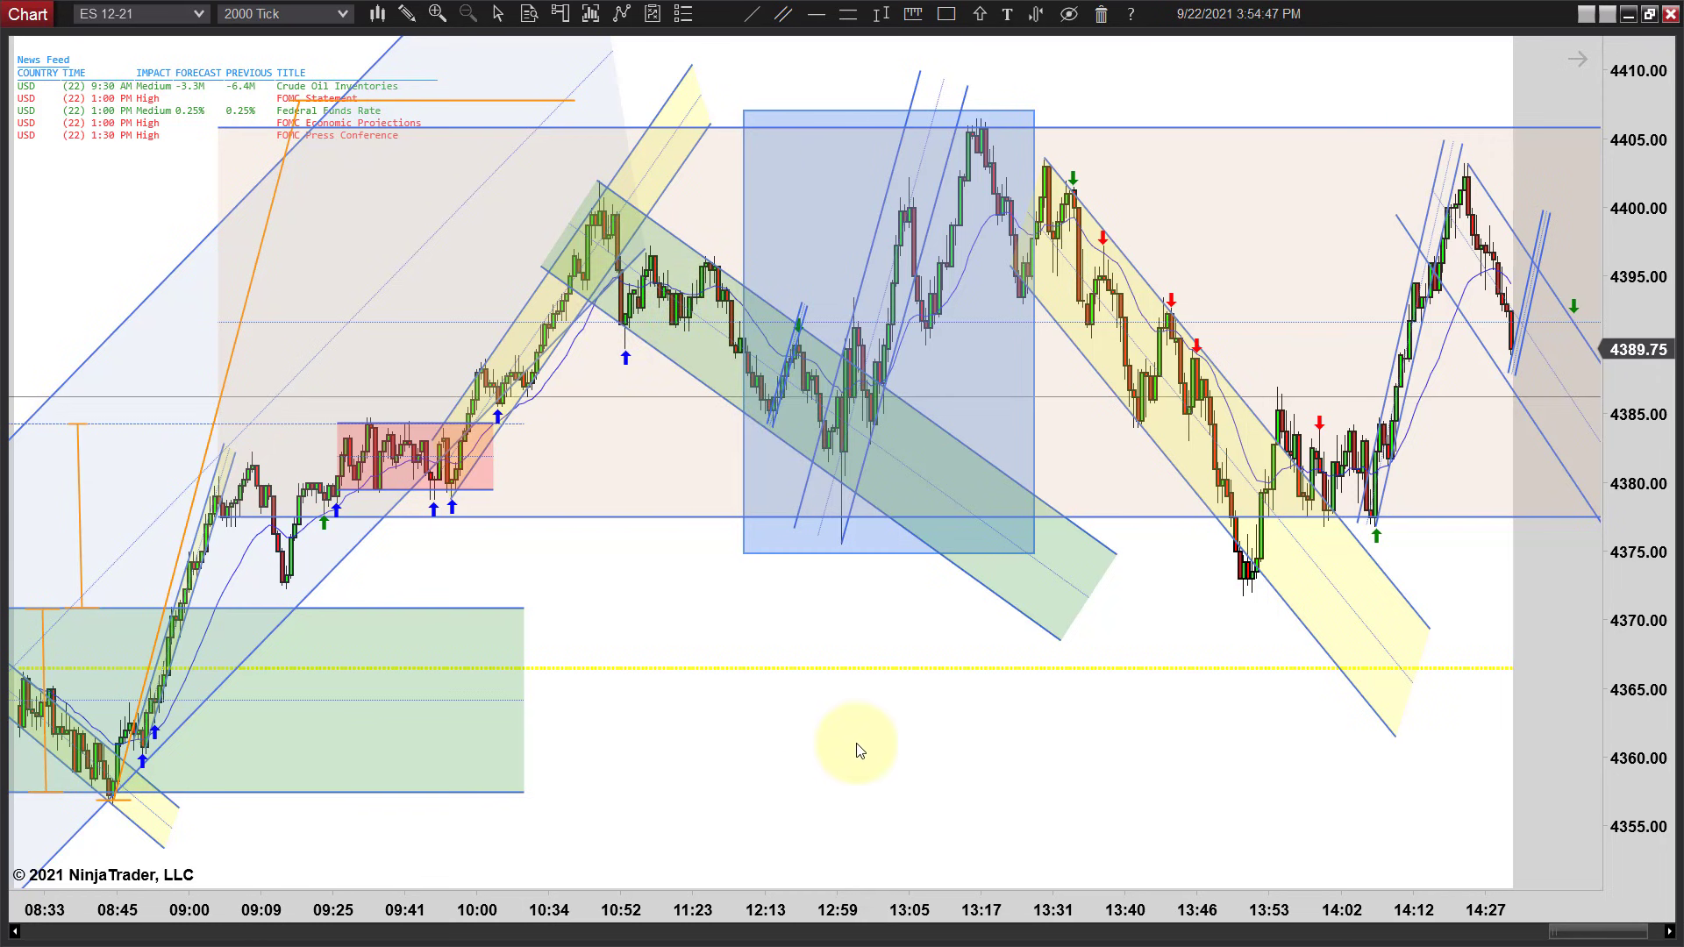
scroll(887, 755, up, 3)
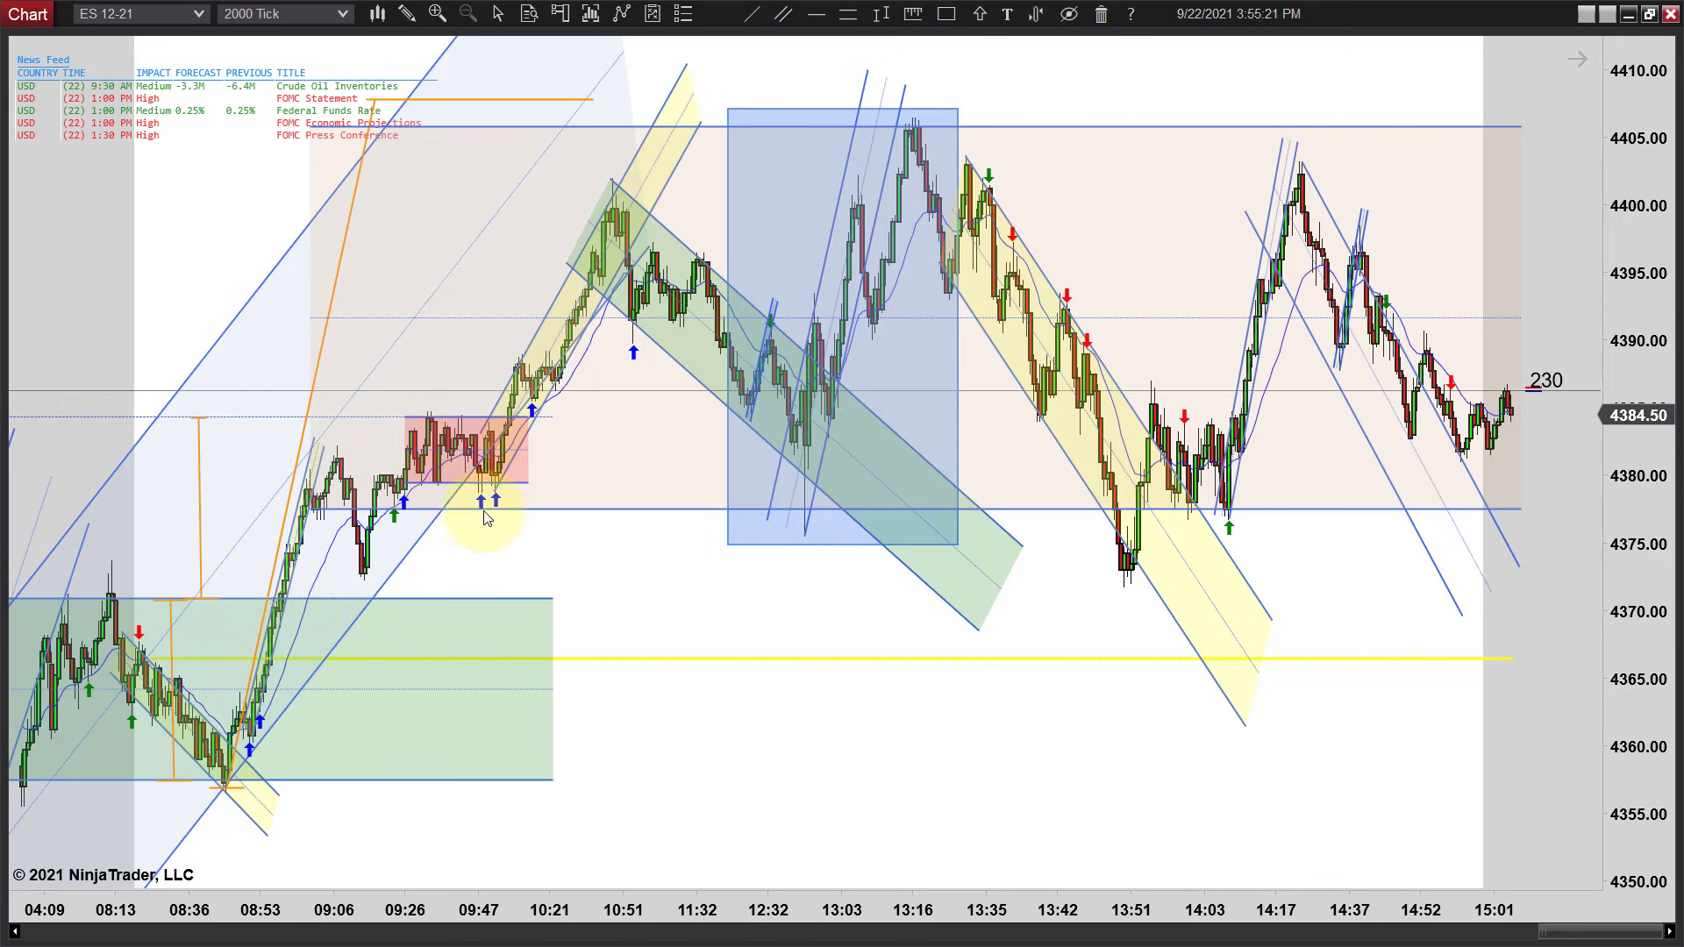
Extend the top orange line rightward past the blue range box
scroll(1121, 614, down, 3)
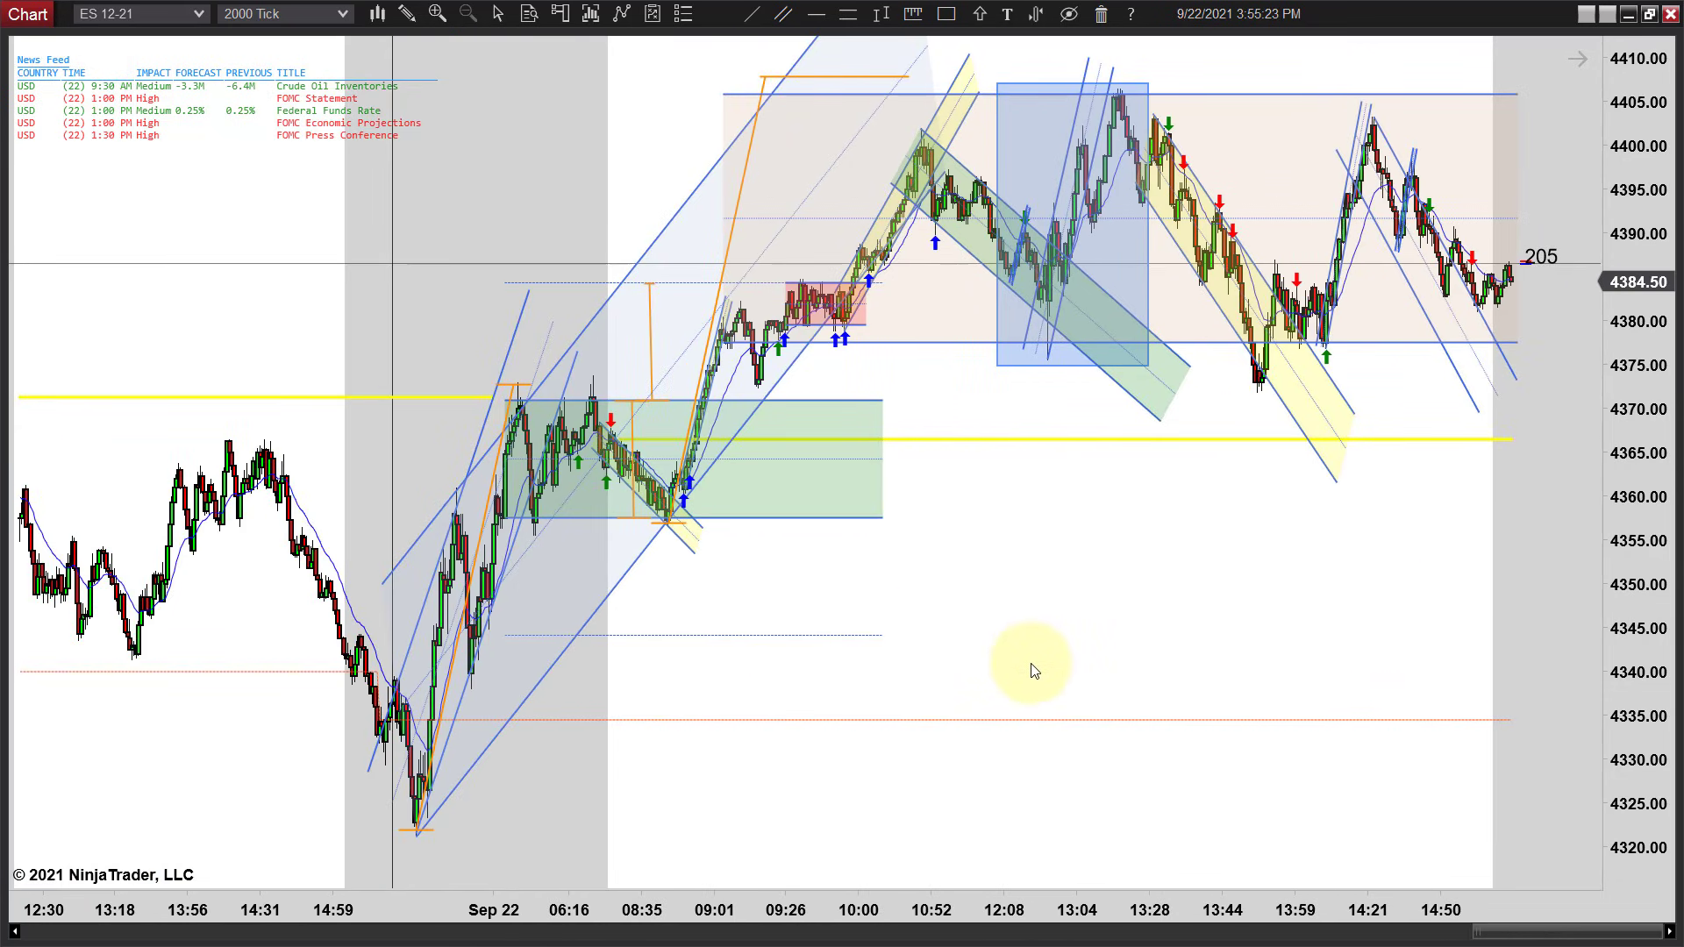
scroll(1101, 622, down, 3)
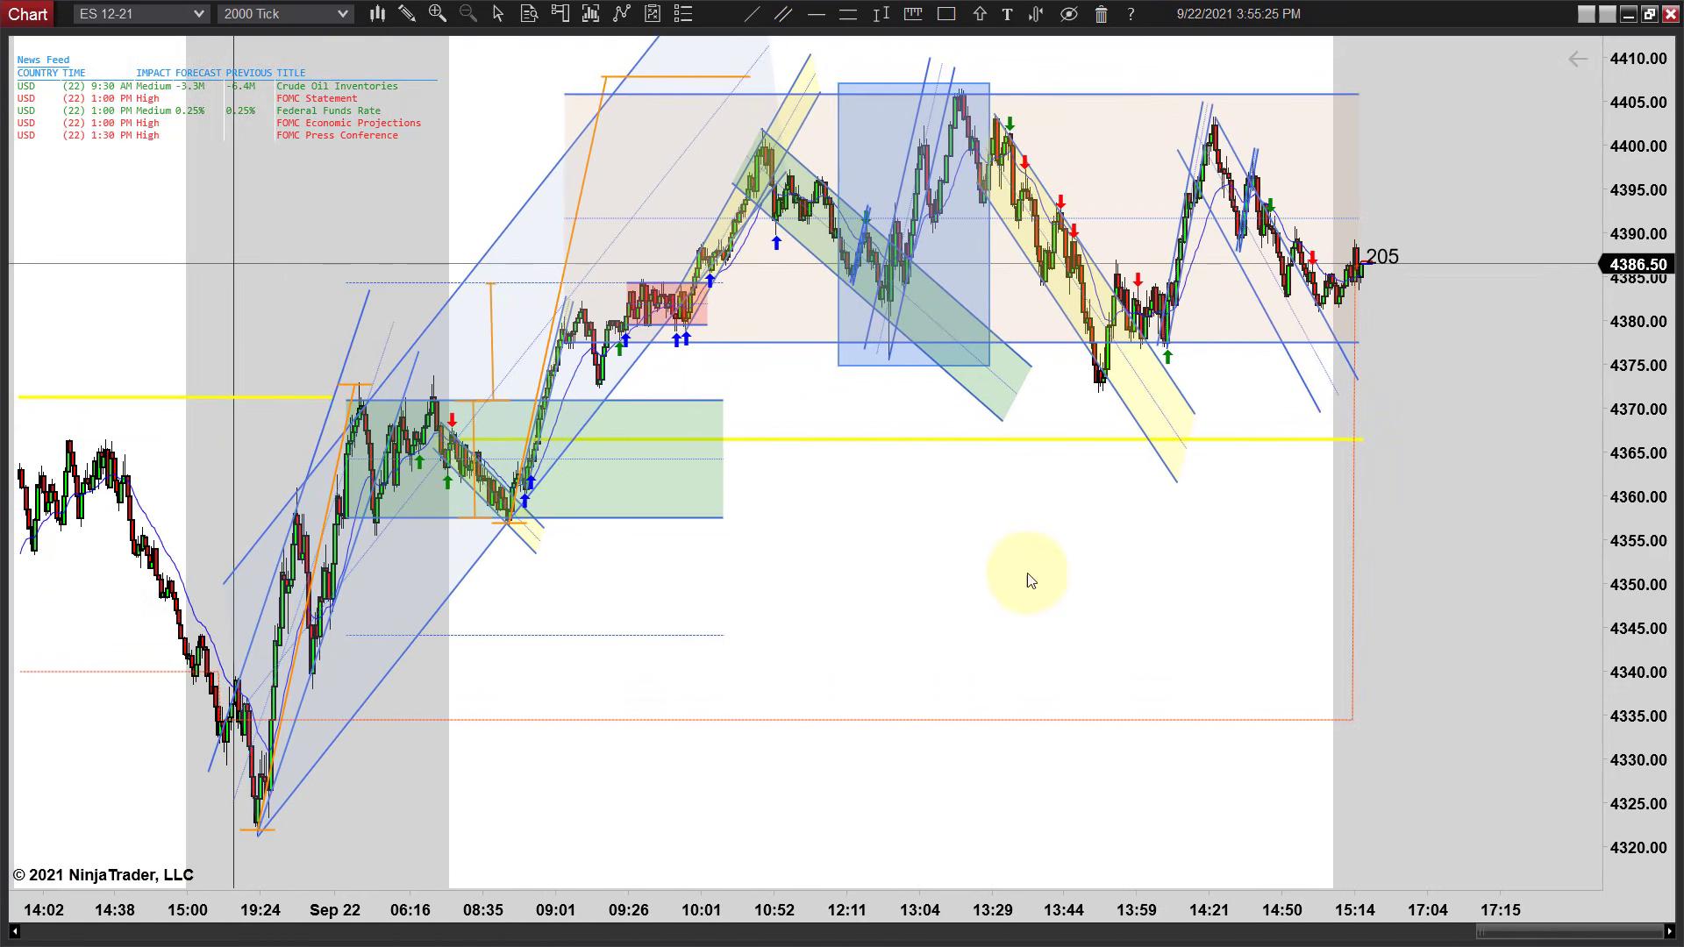
click(735, 76)
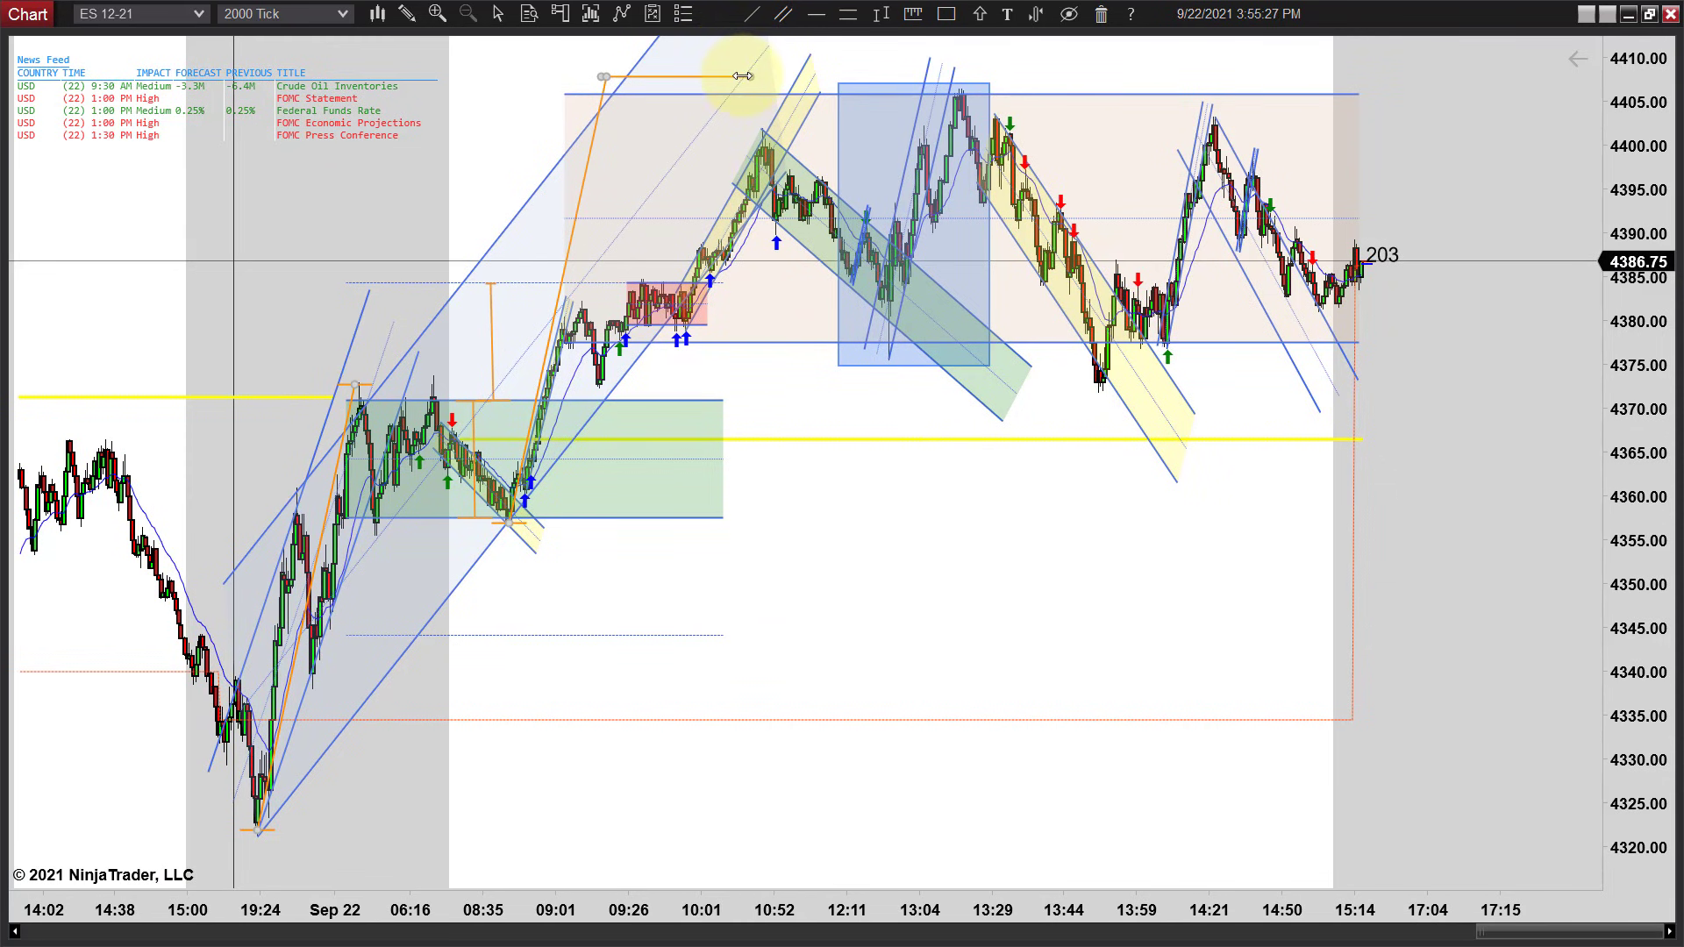
drag(742, 75, 1016, 77)
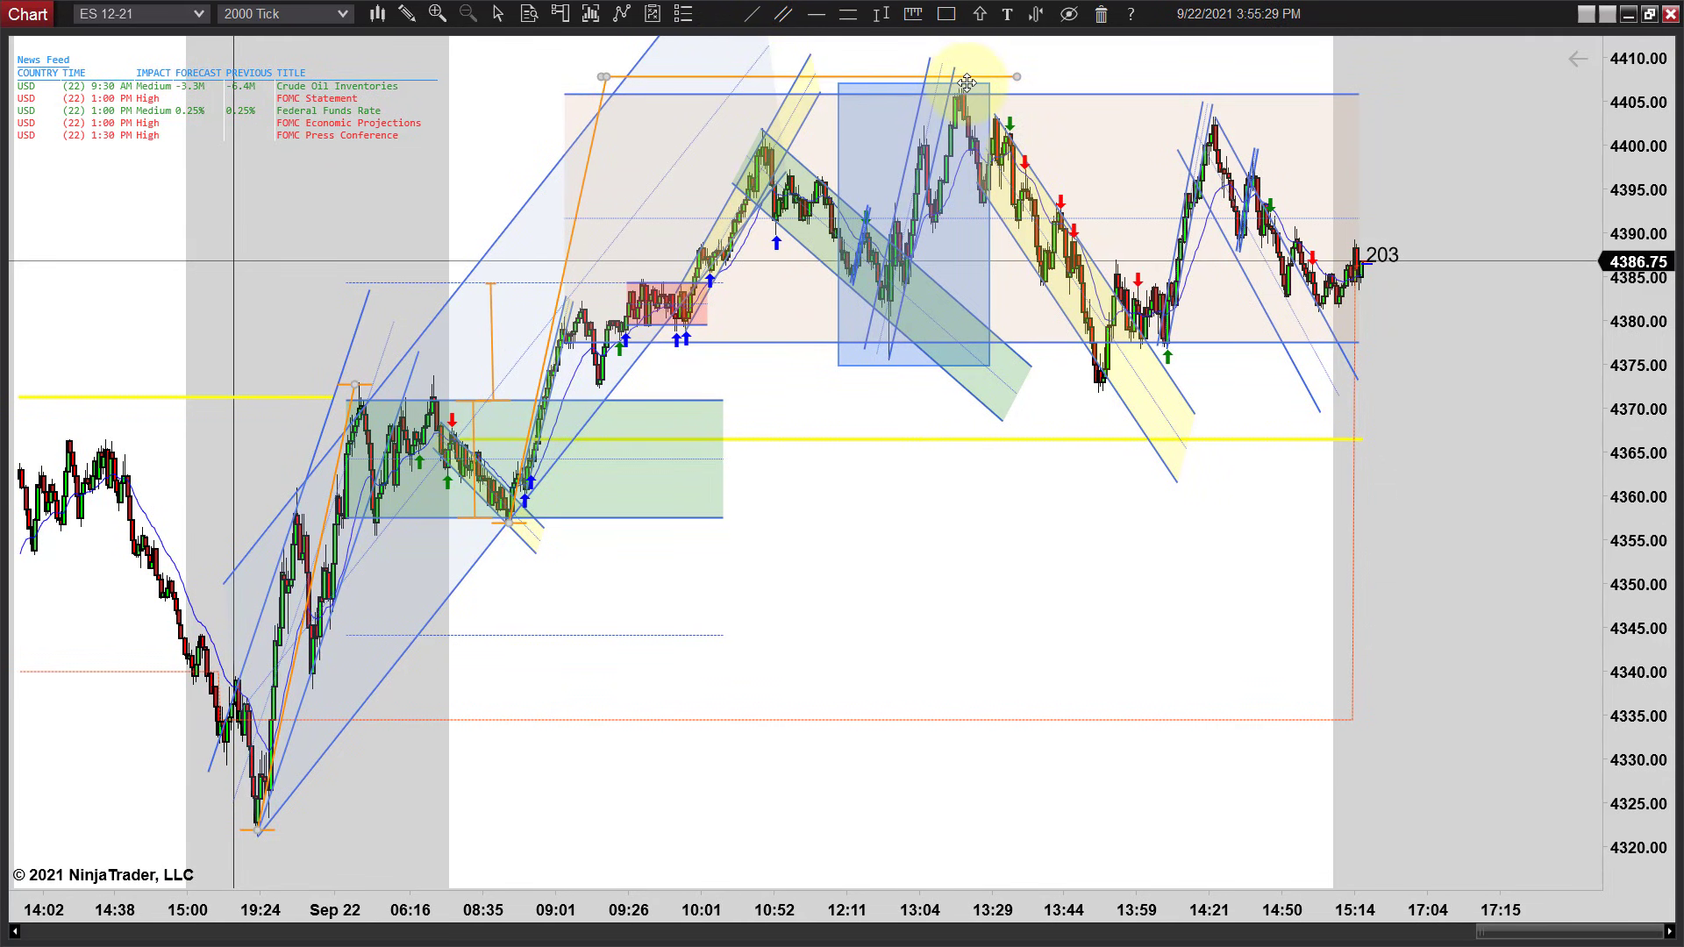
scroll(947, 527, down, 1)
scroll(702, 632, down, 1)
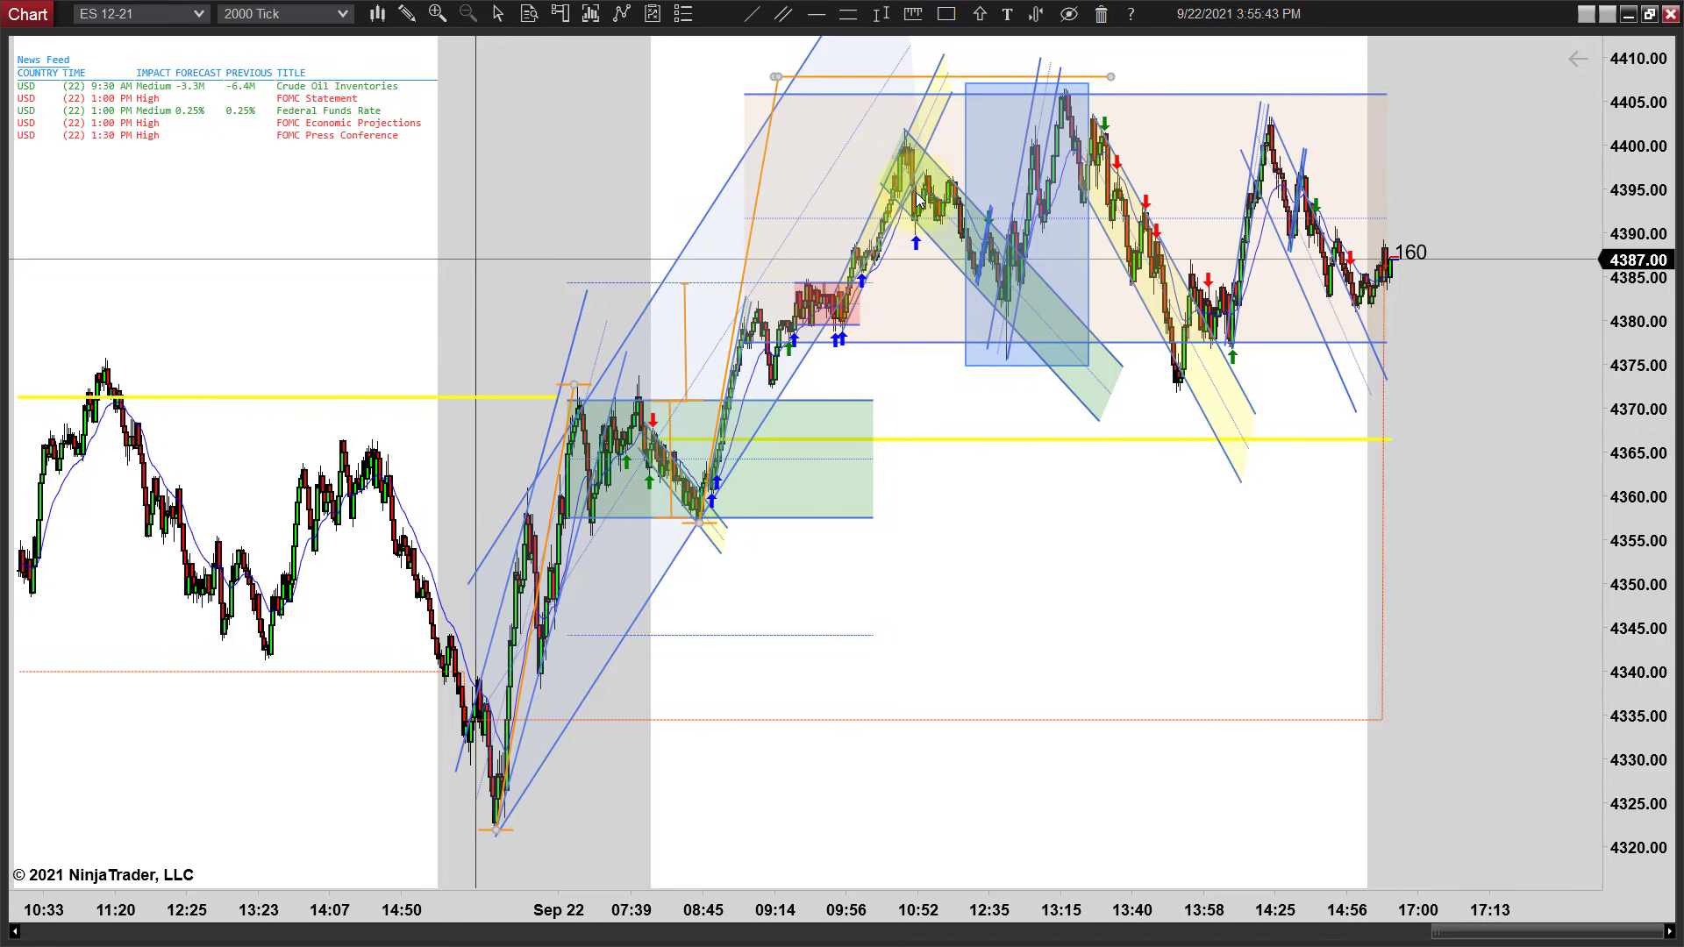
Frame the overnight rally and green zone up to 09:00 Sep 22, and show a bar's OHLC data box
scroll(1007, 613, up, 5)
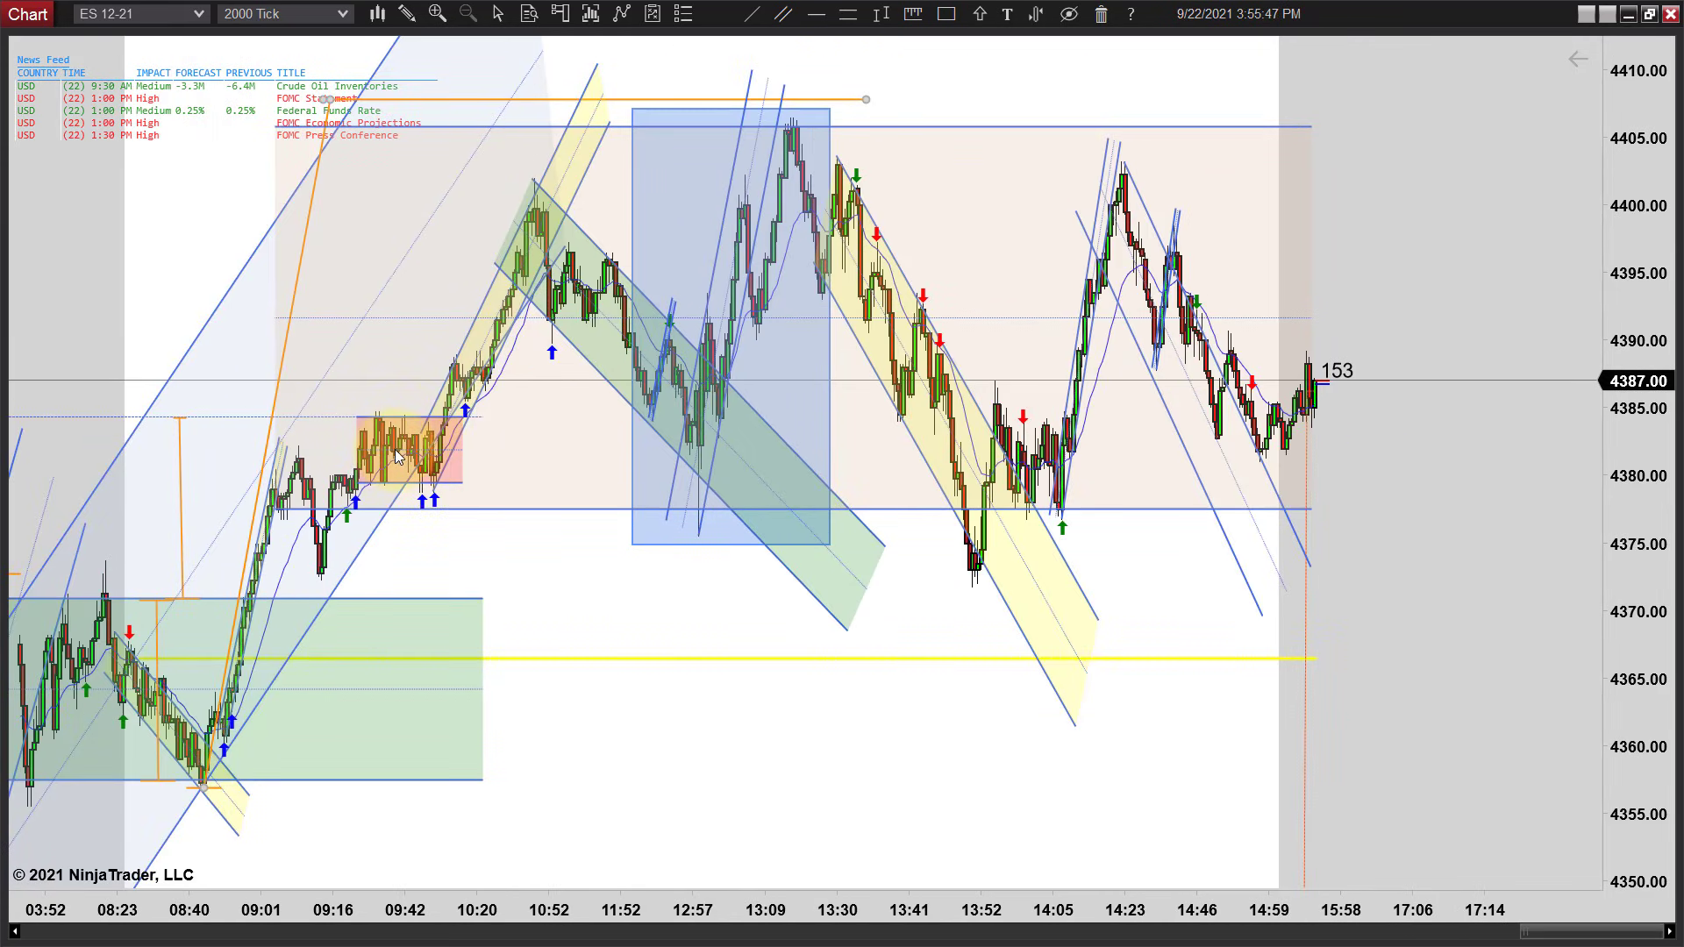
drag(781, 729, 1079, 722)
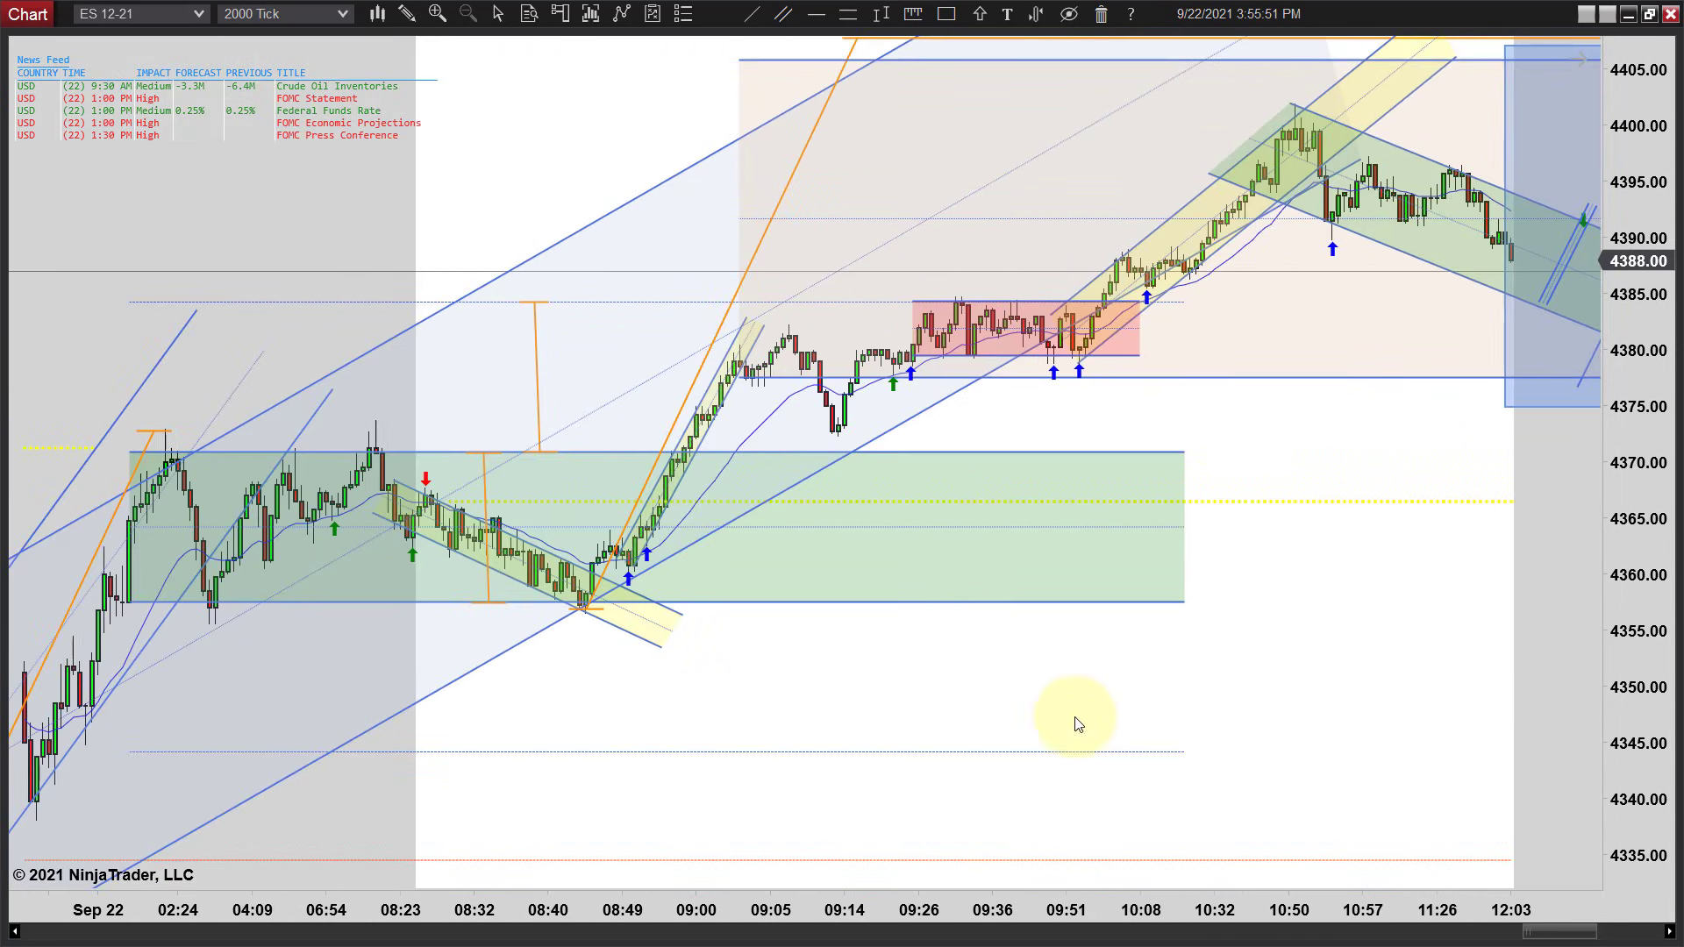
drag(982, 661, 1386, 689)
drag(1023, 658, 1210, 748)
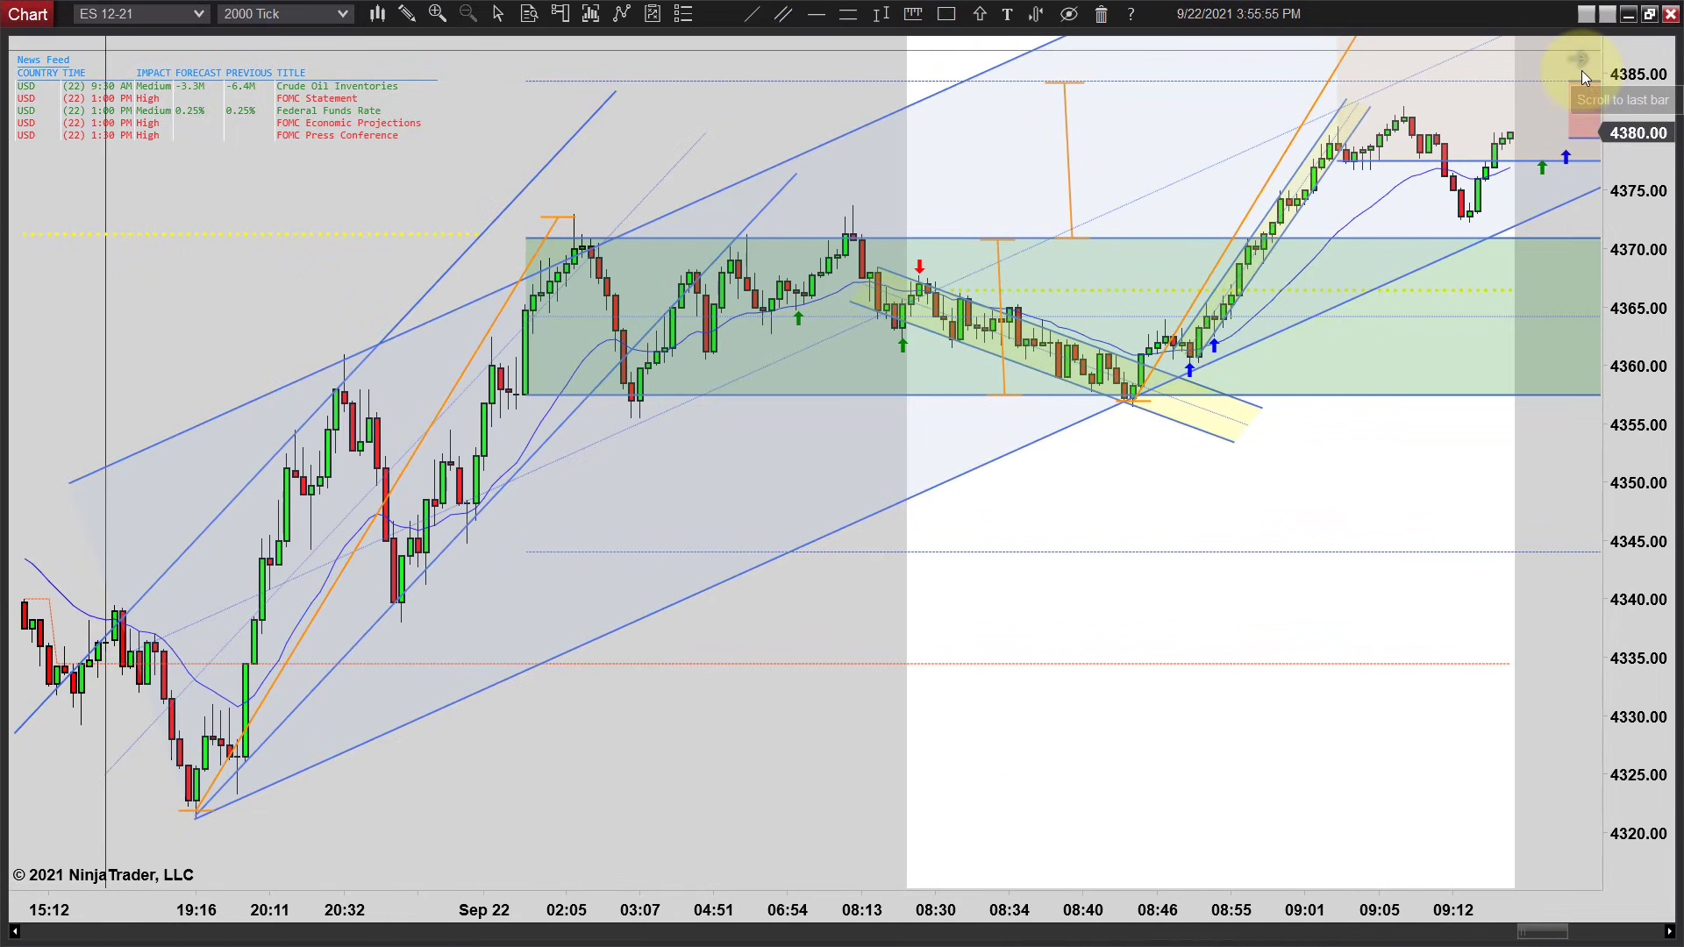
drag(1126, 671, 1084, 750)
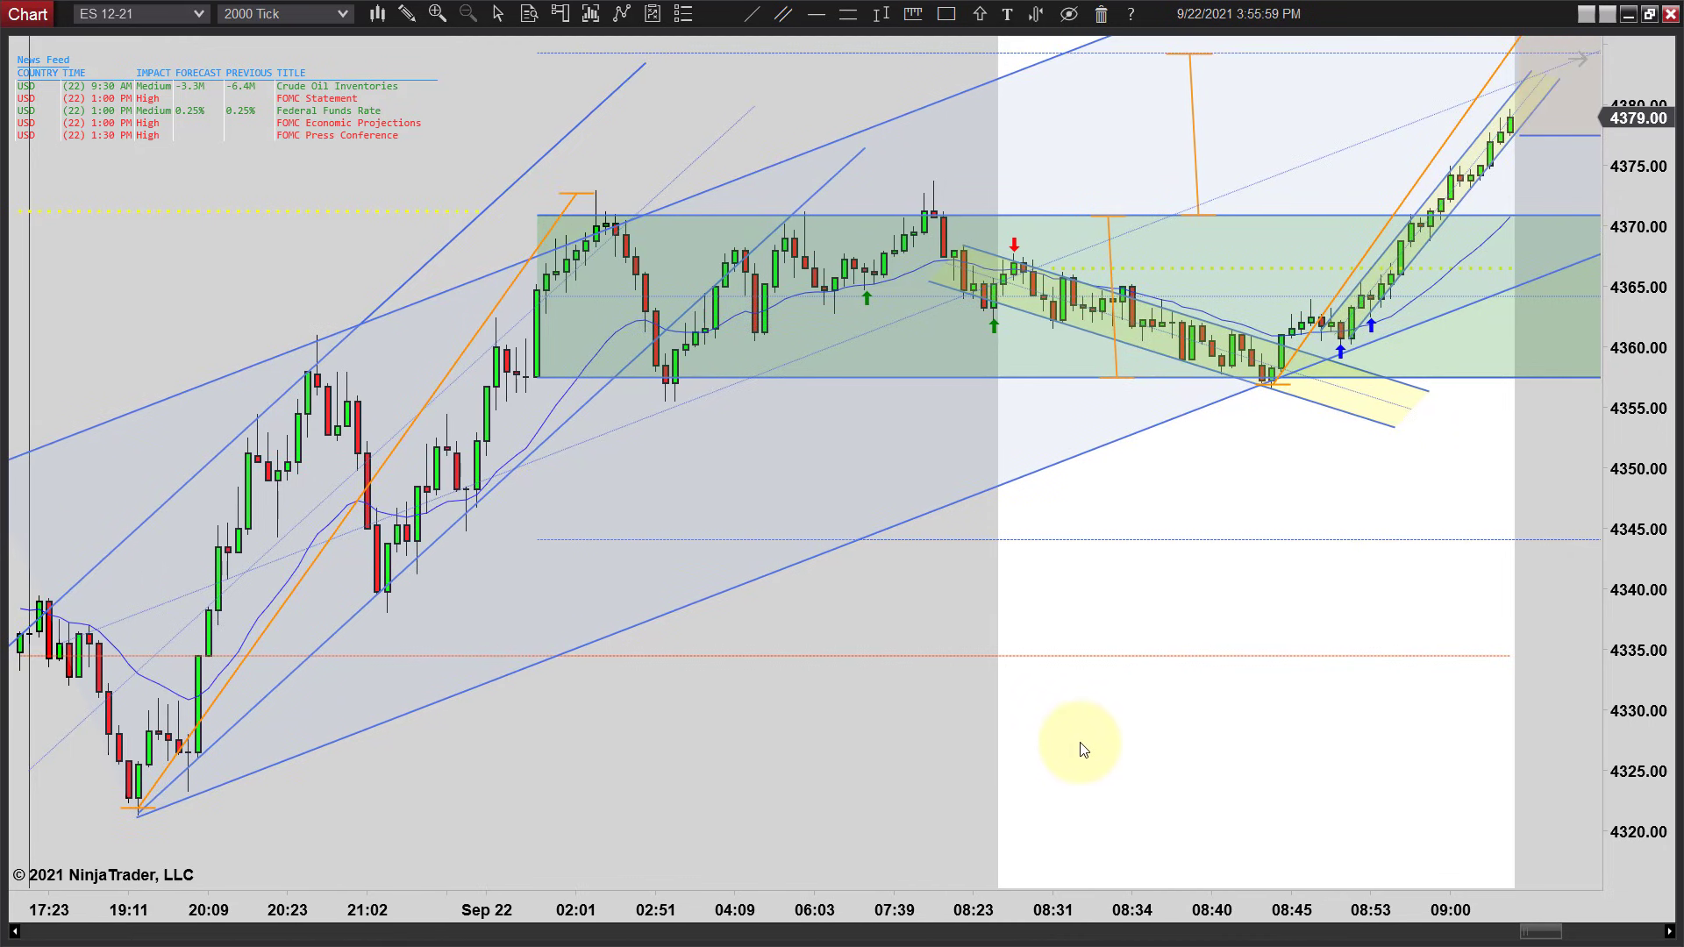
middle_click(865, 275)
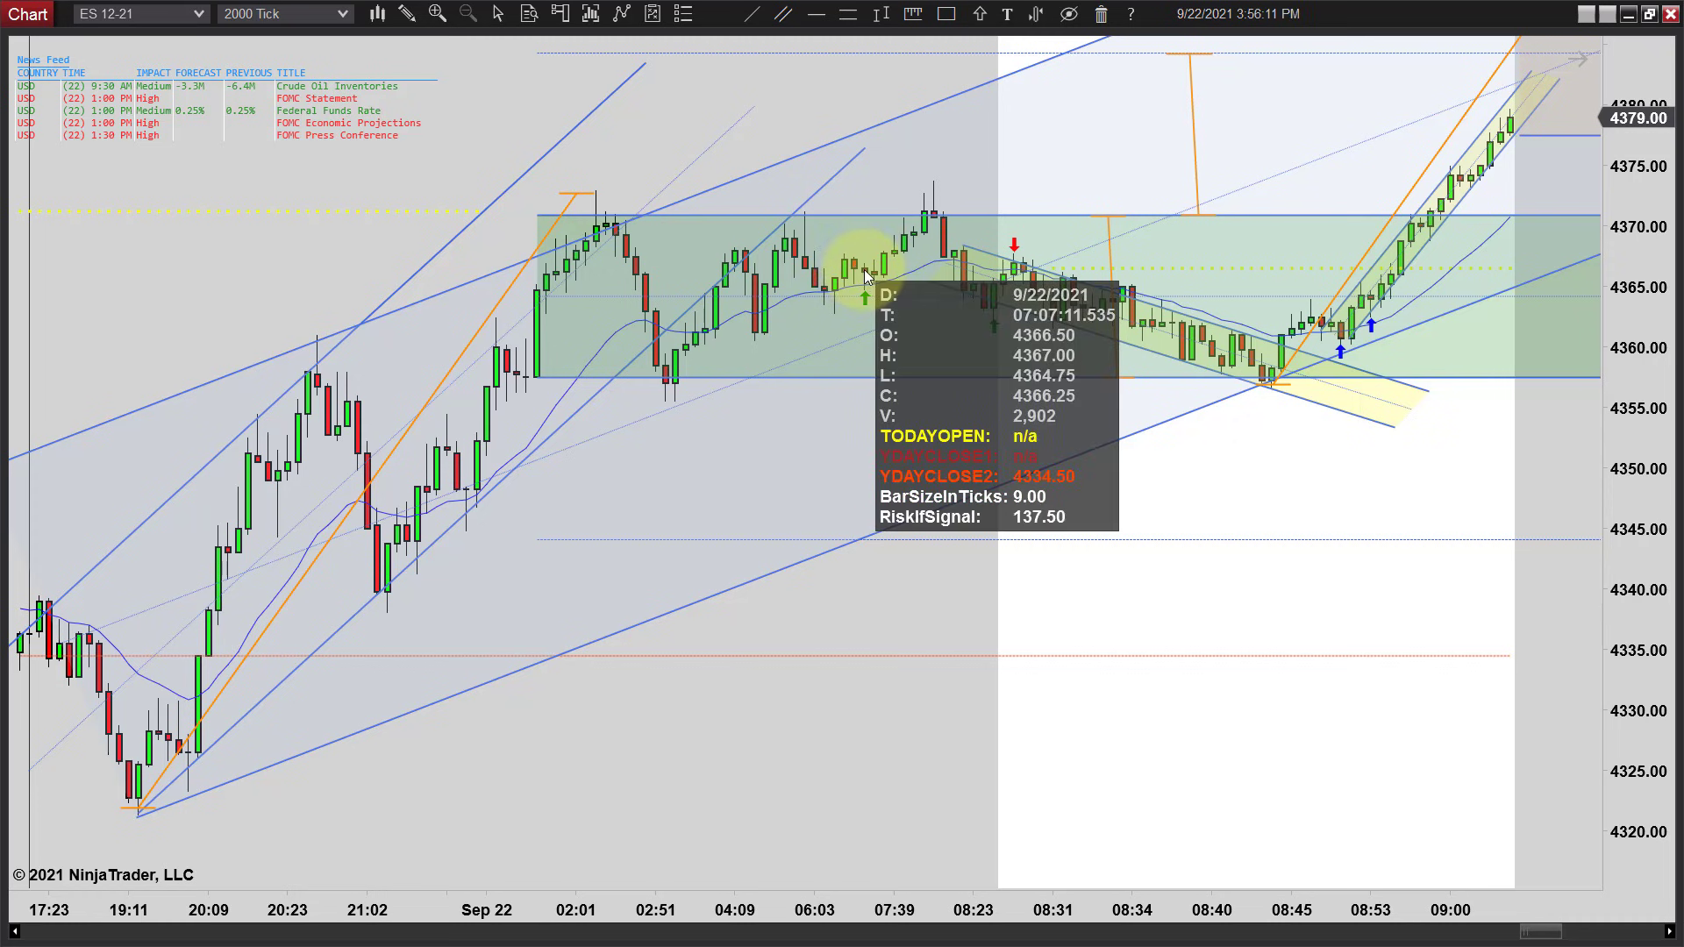
middle_click(861, 276)
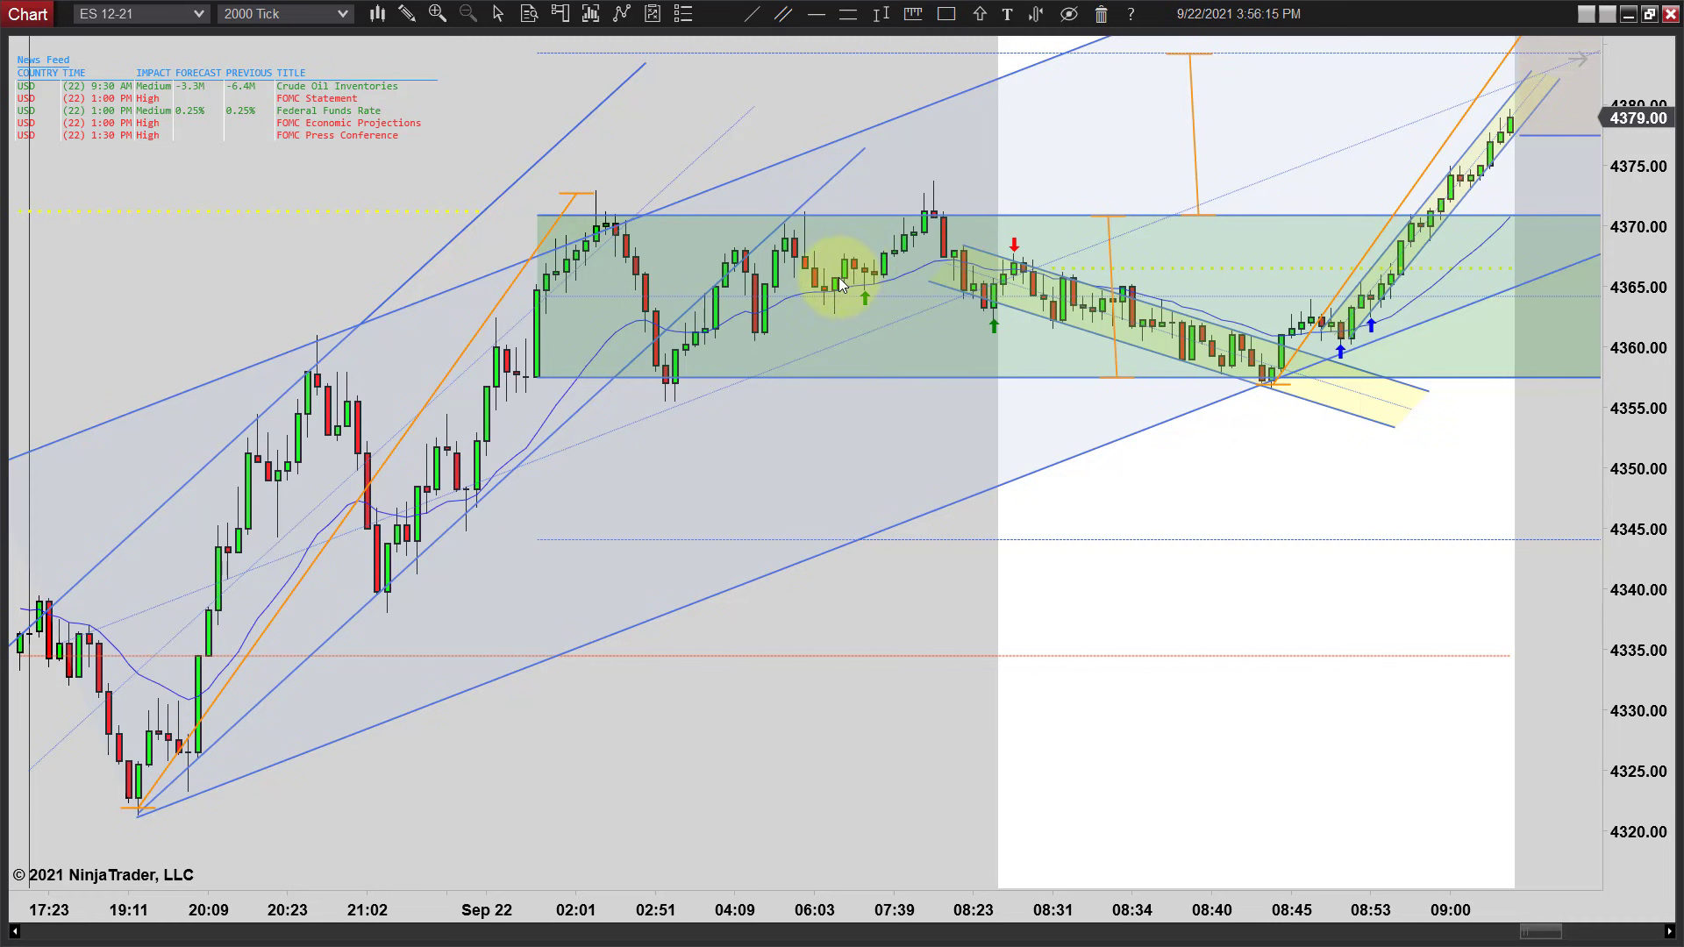
middle_click(834, 279)
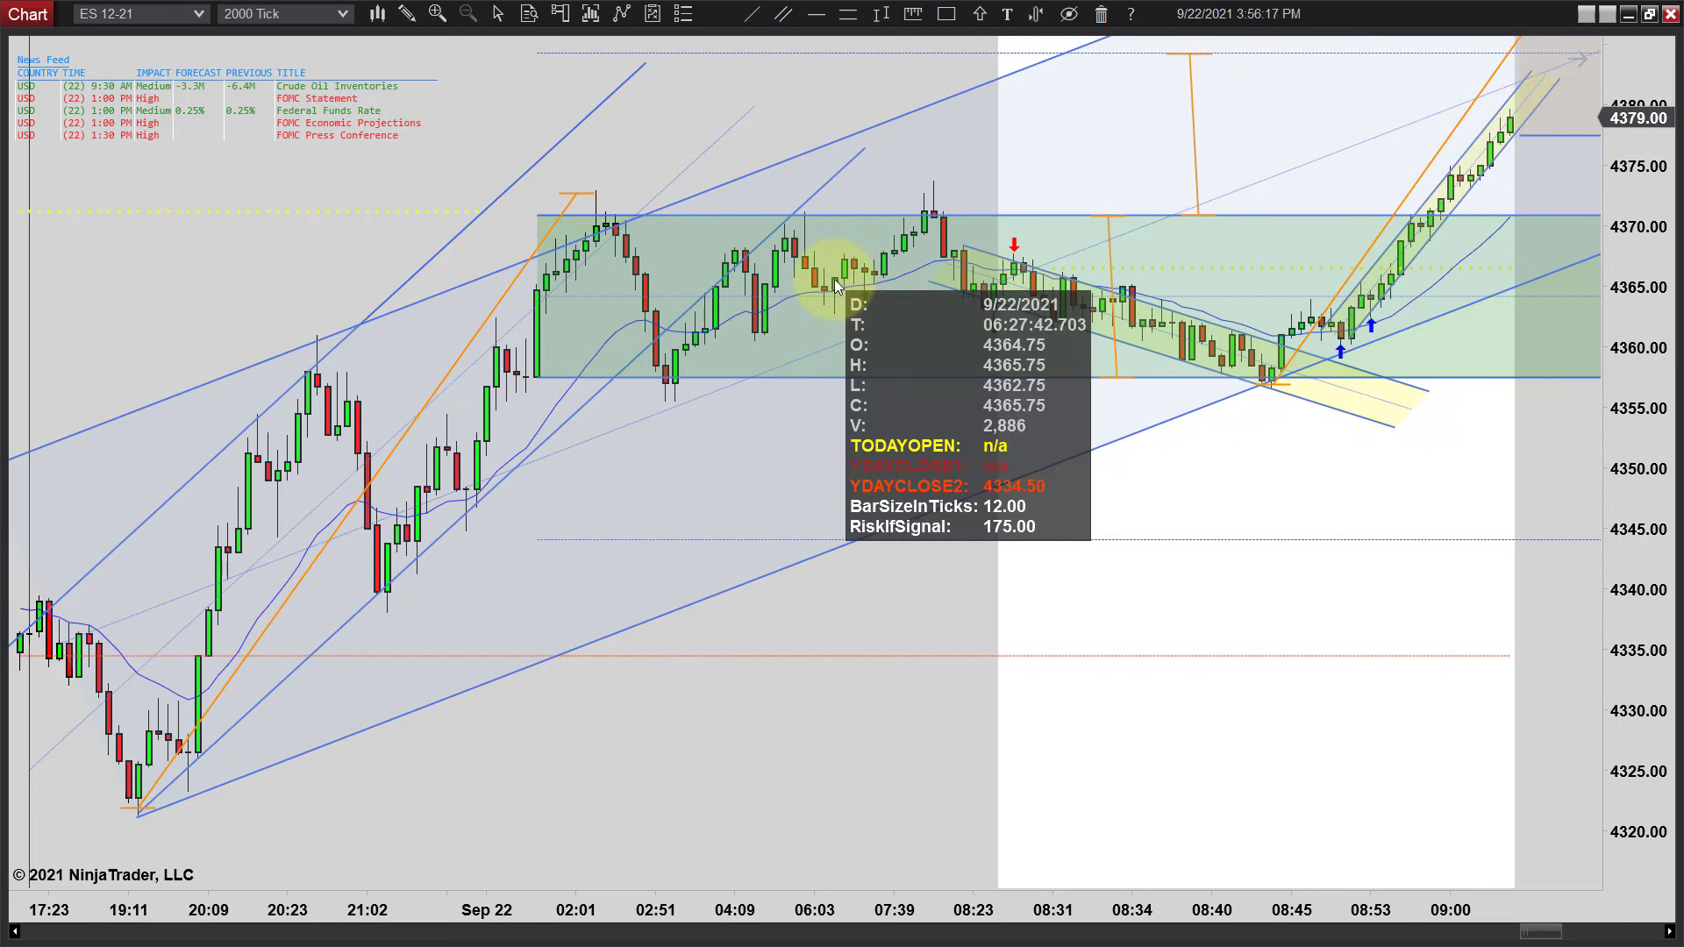
middle_click(837, 279)
middle_click(844, 278)
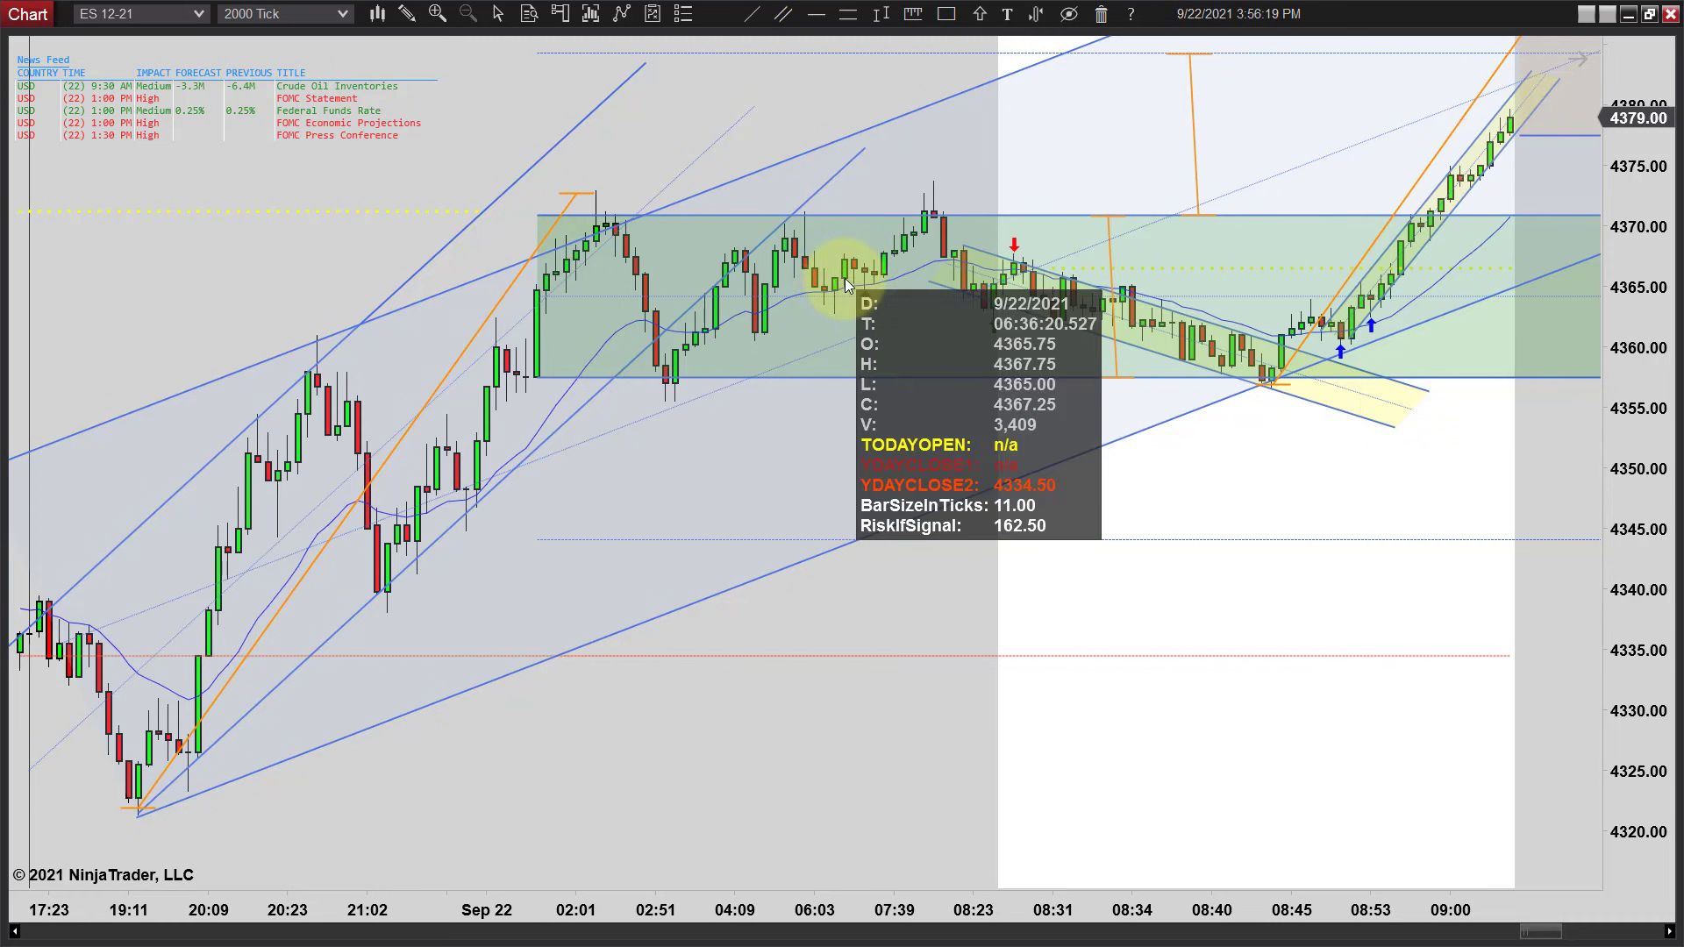
middle_click(845, 277)
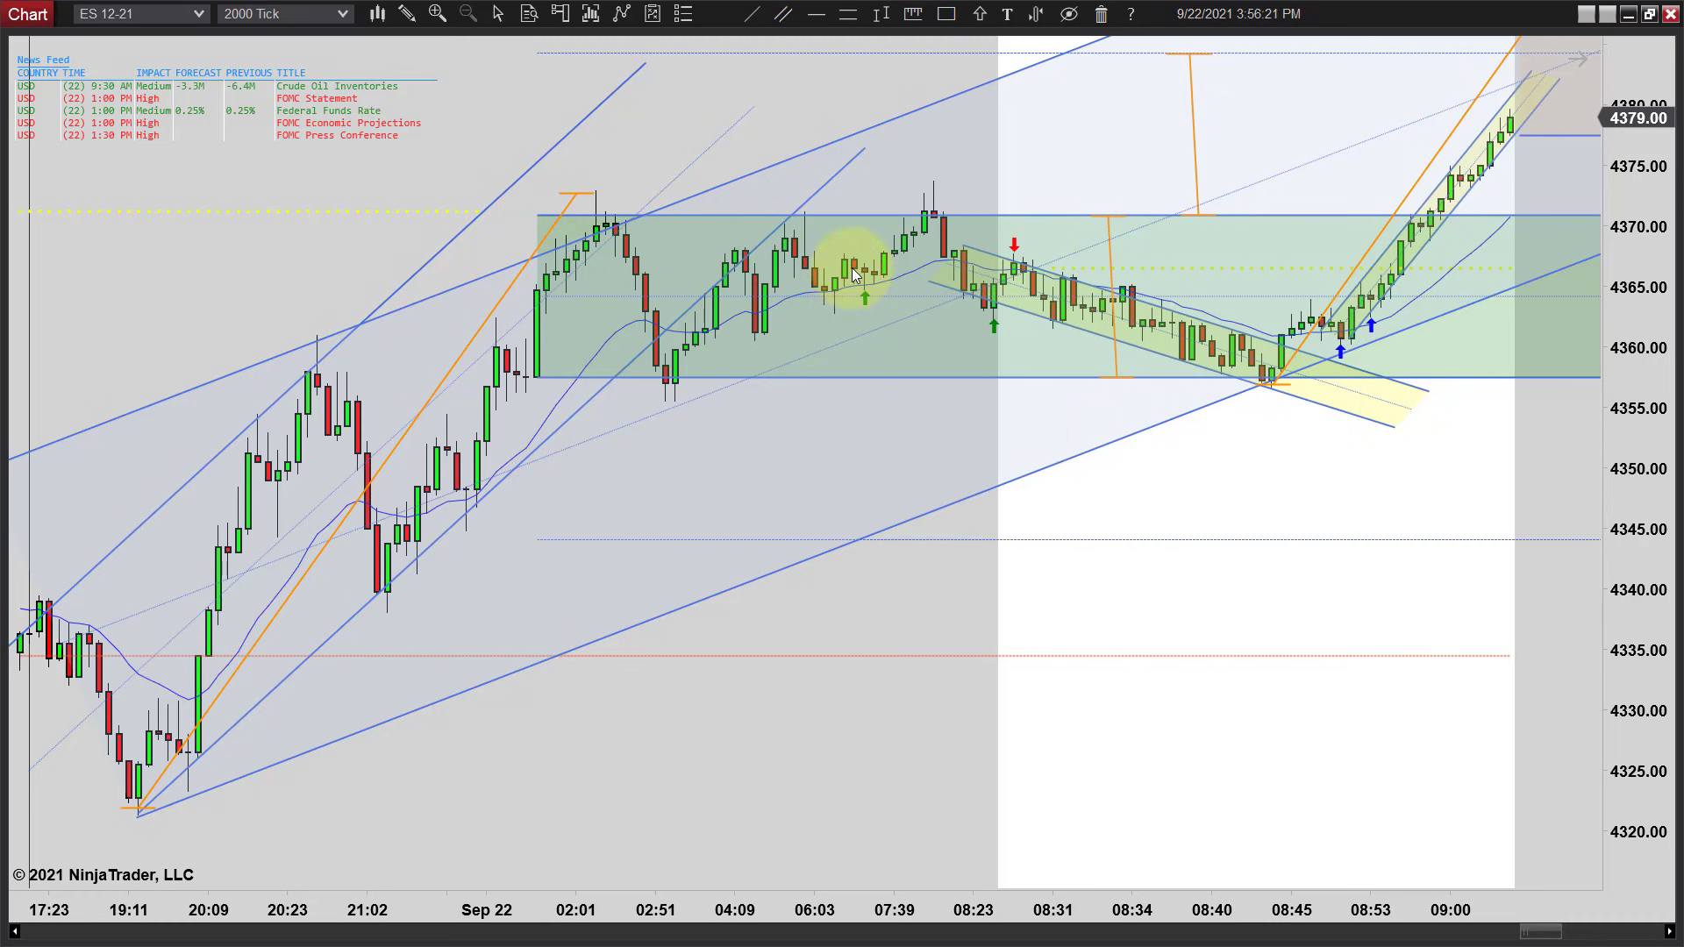
middle_click(853, 274)
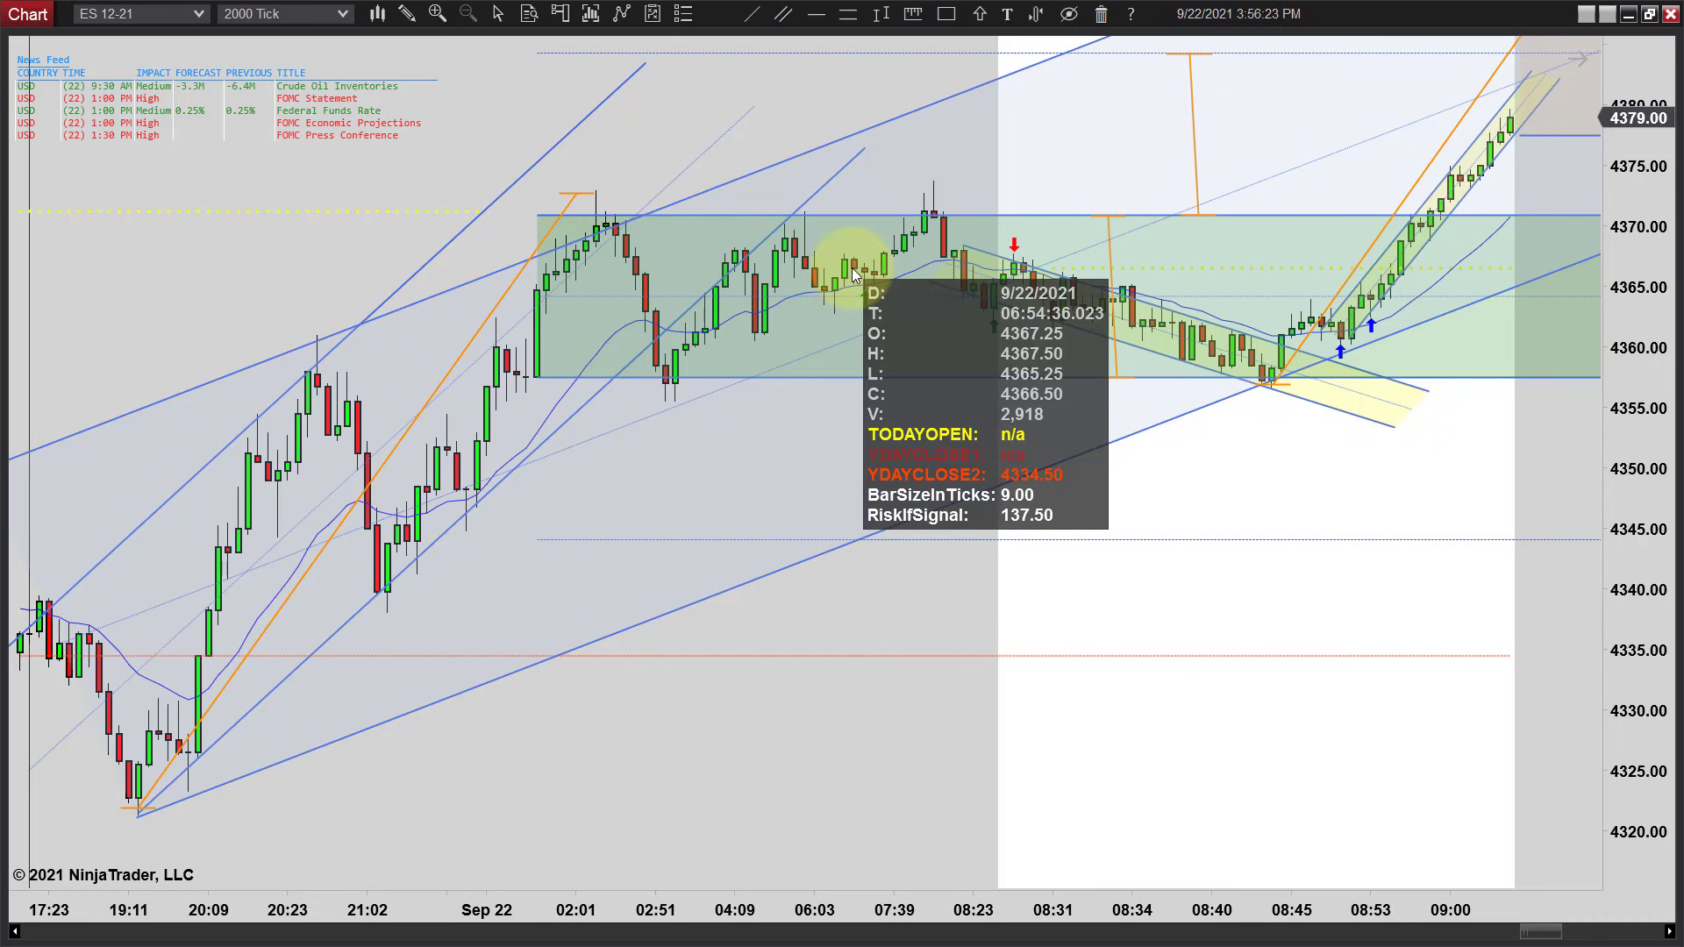
middle_click(854, 274)
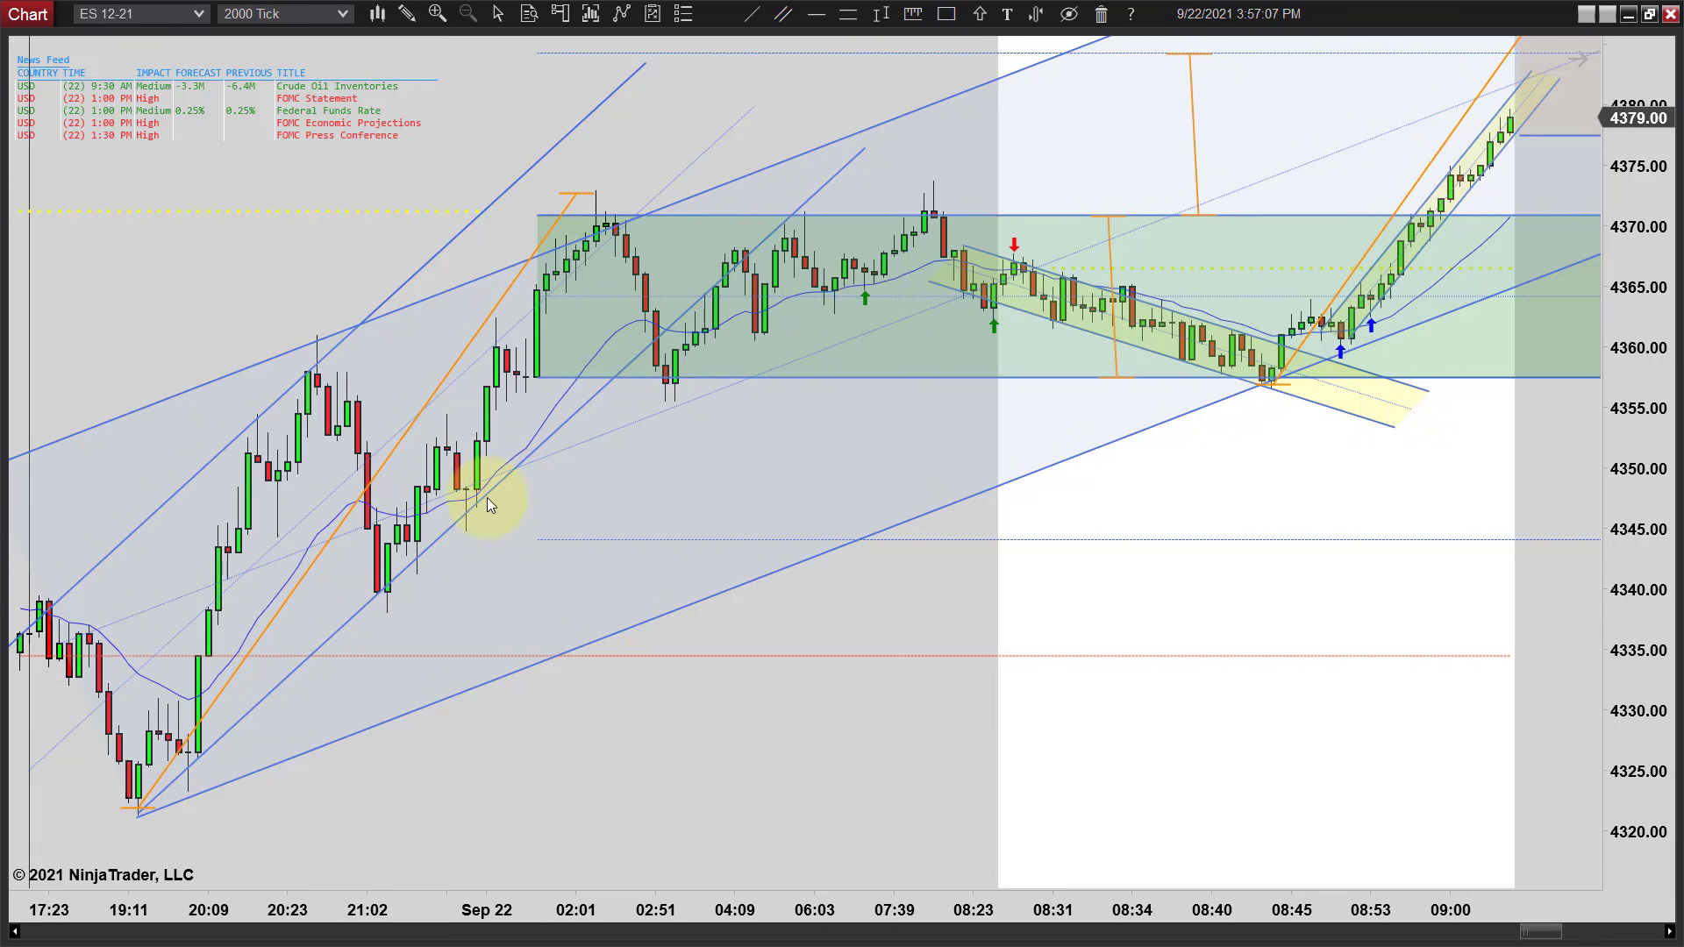
Give the left rising channel a DimGray area fill and apply the change
scroll(487, 498, up, 1)
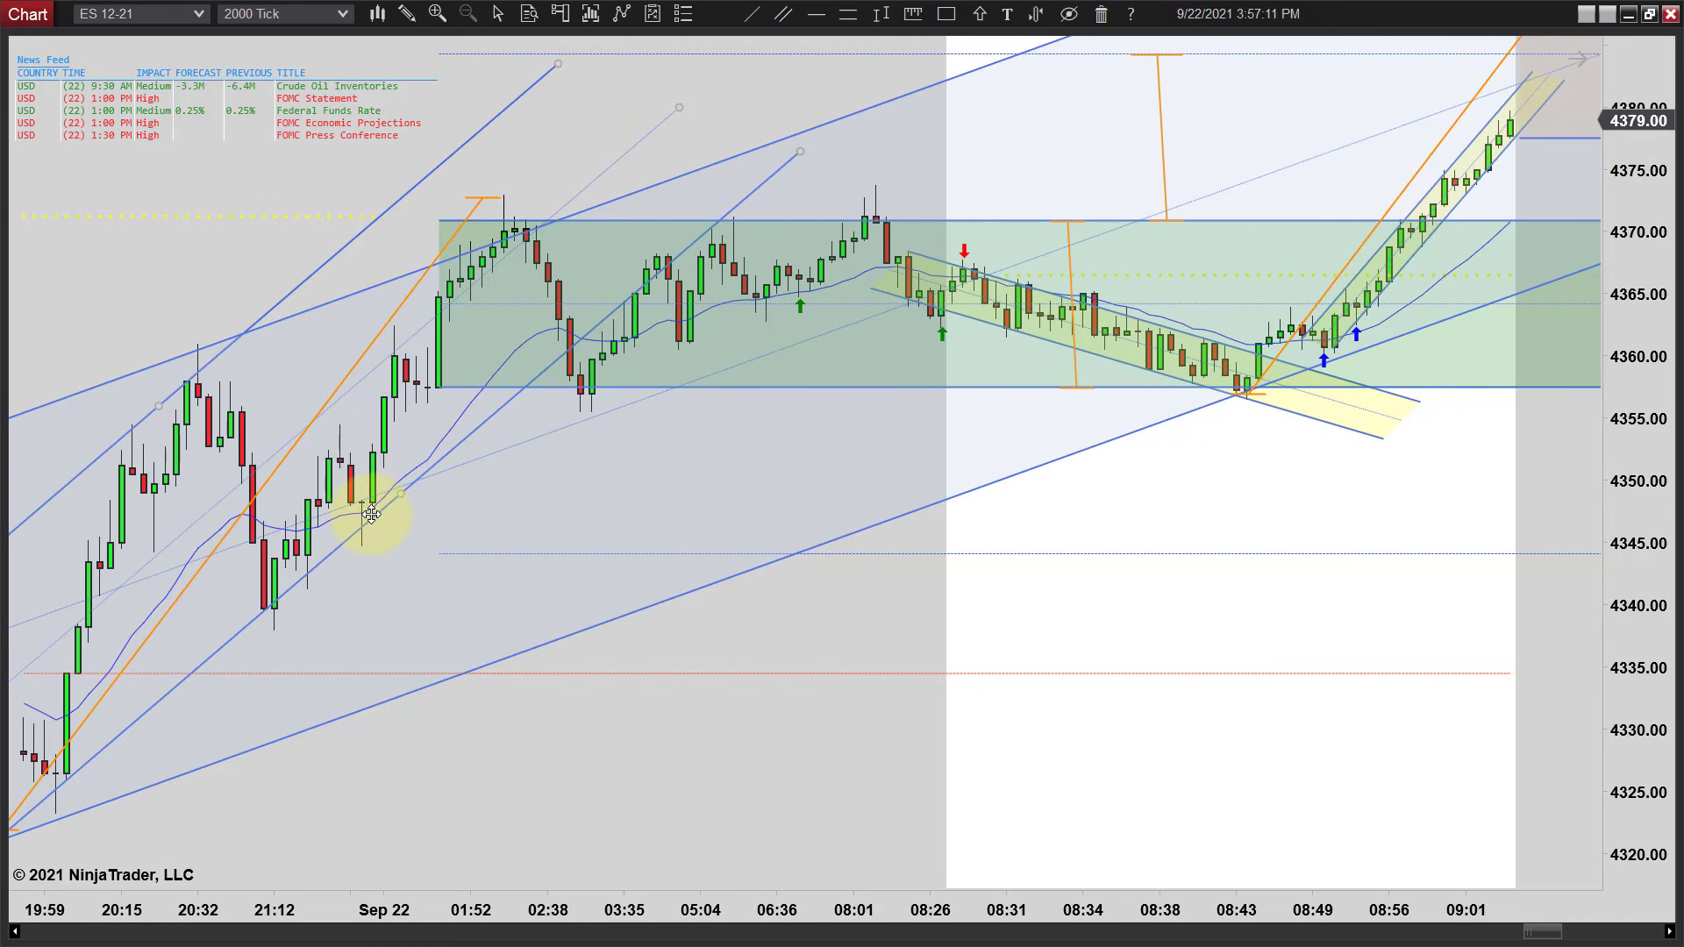
scroll(390, 528, down, 1)
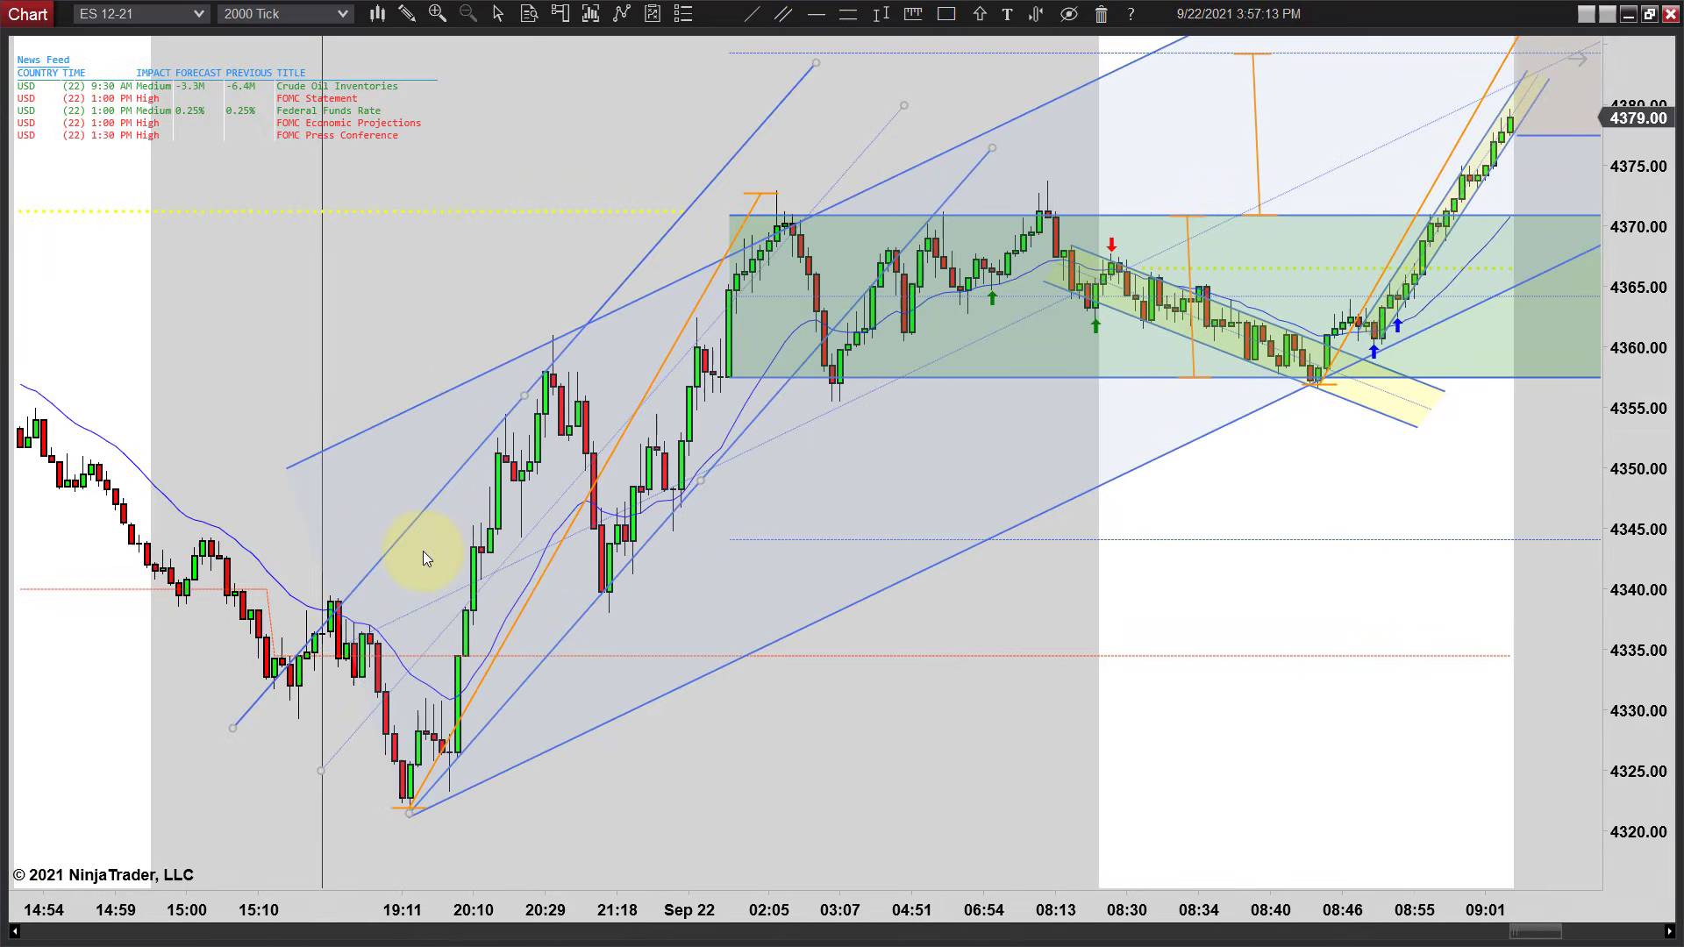
double_click(576, 619)
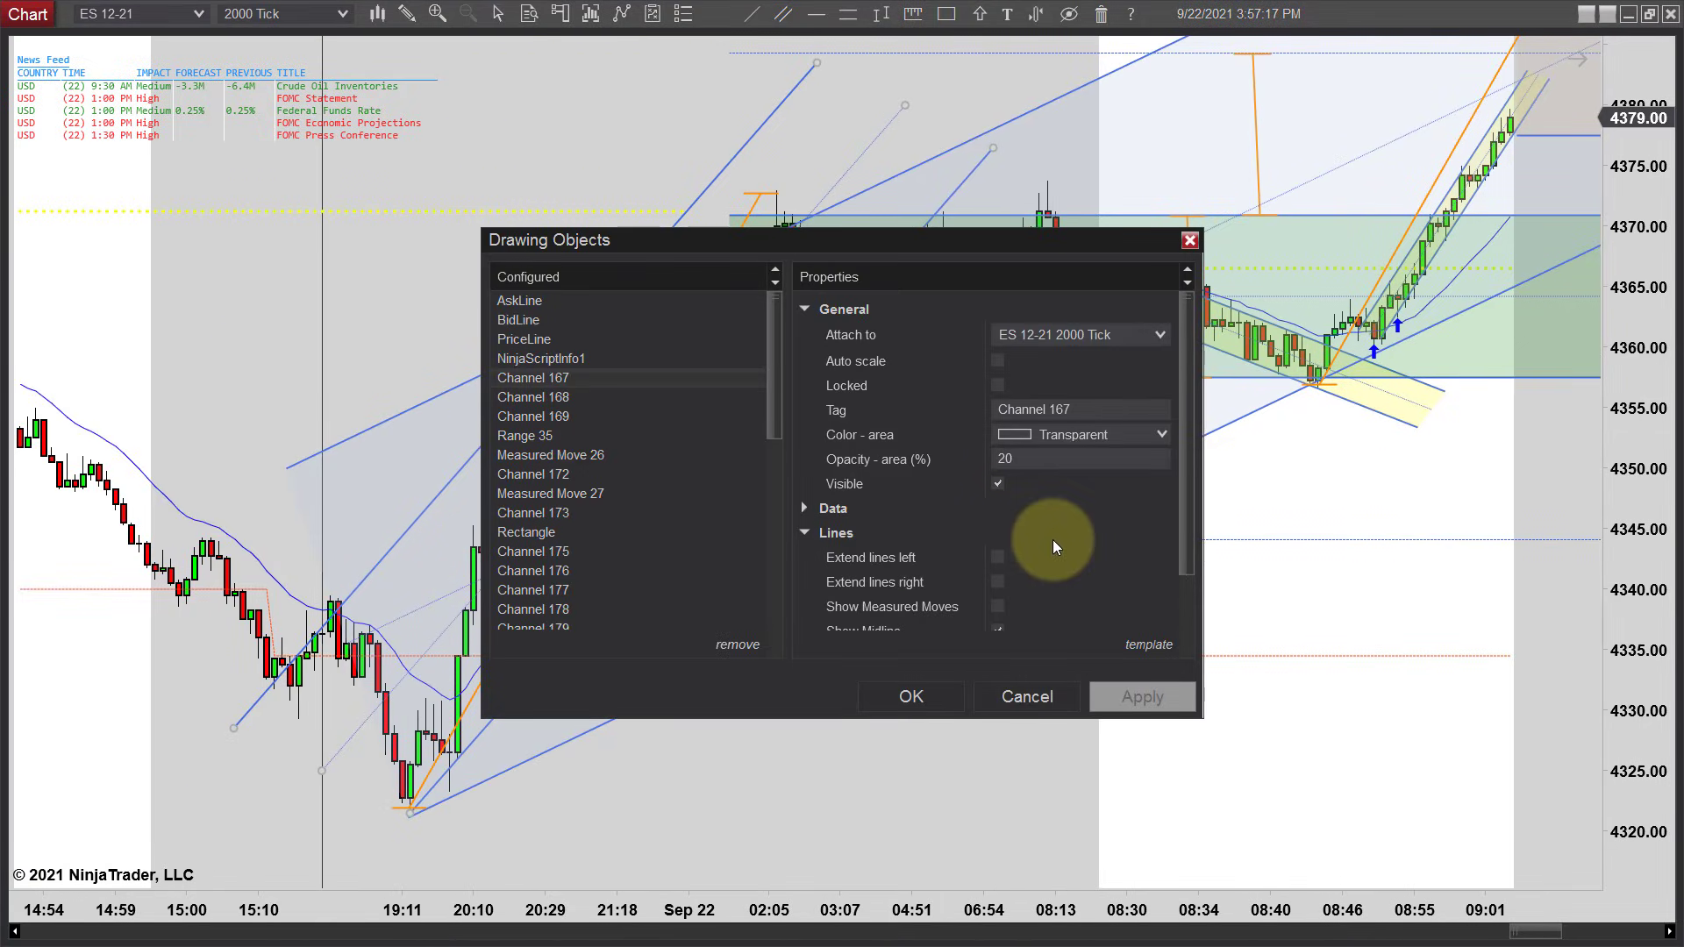
click(1163, 435)
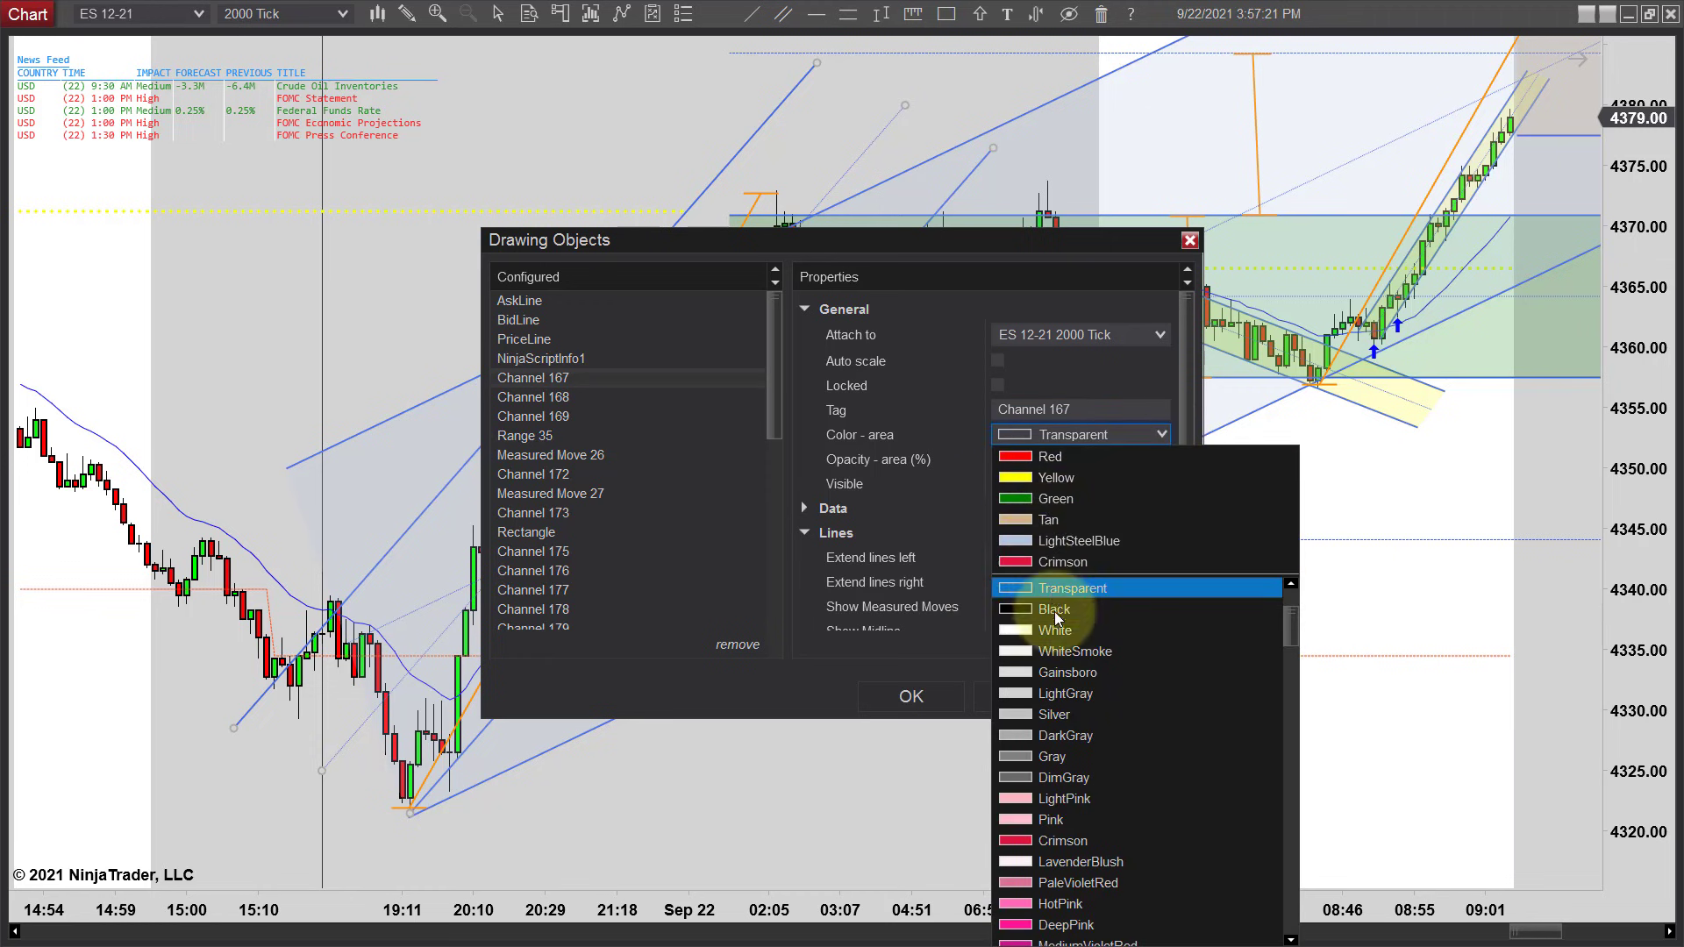
click(1016, 776)
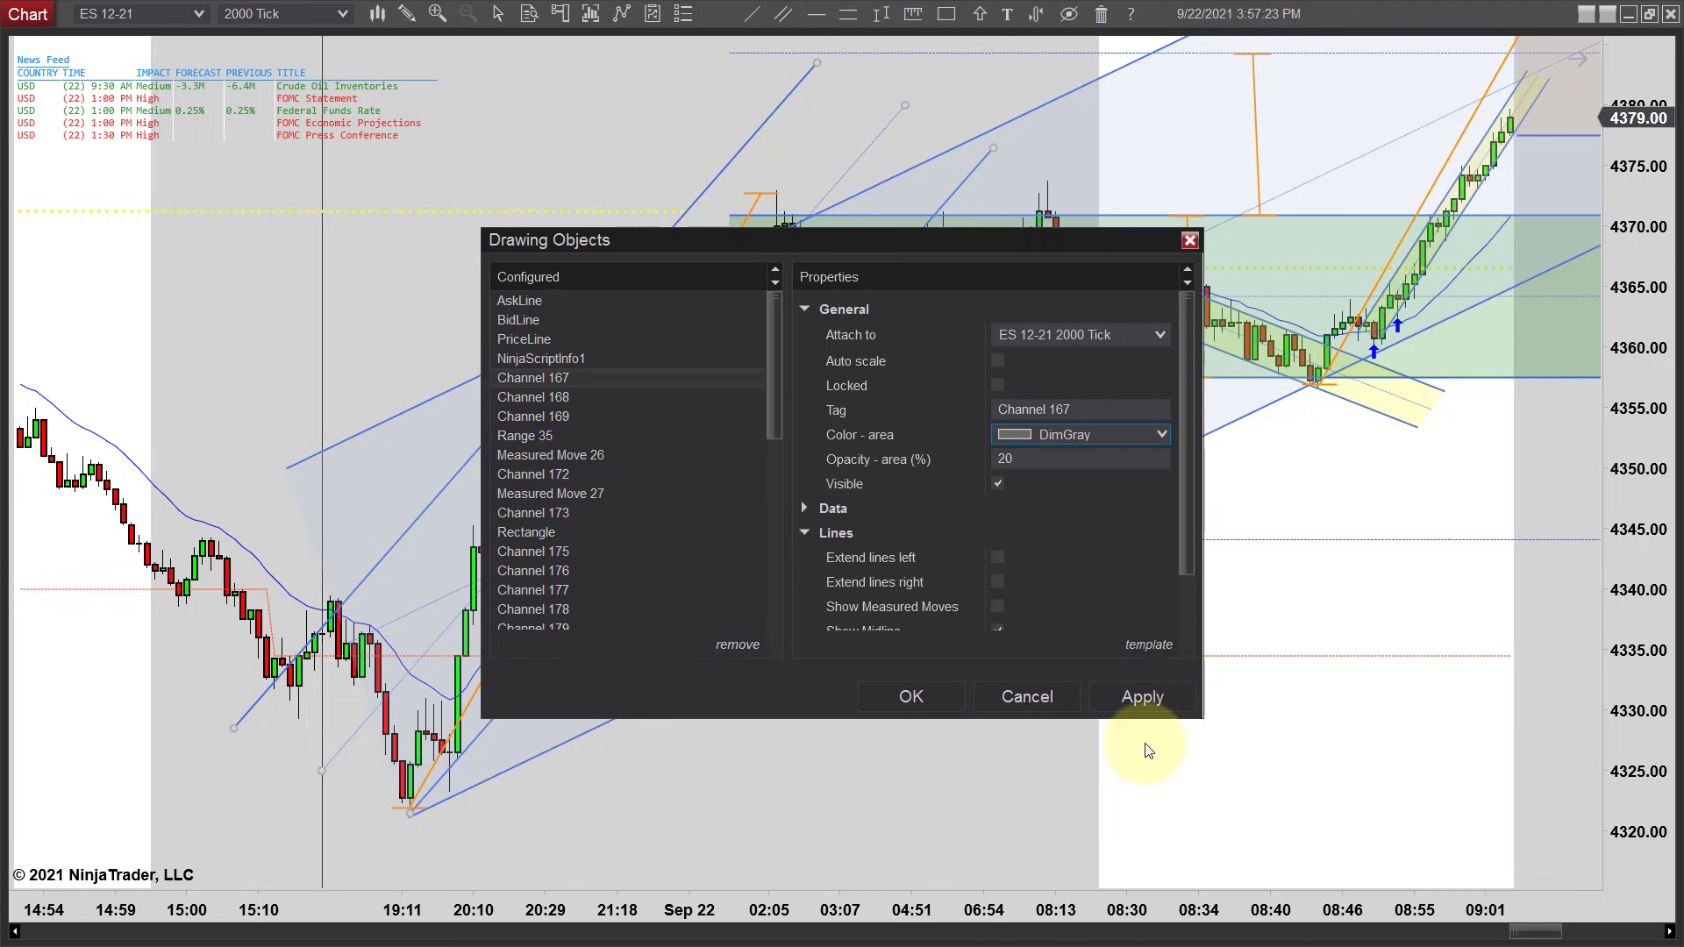
click(1140, 699)
click(909, 697)
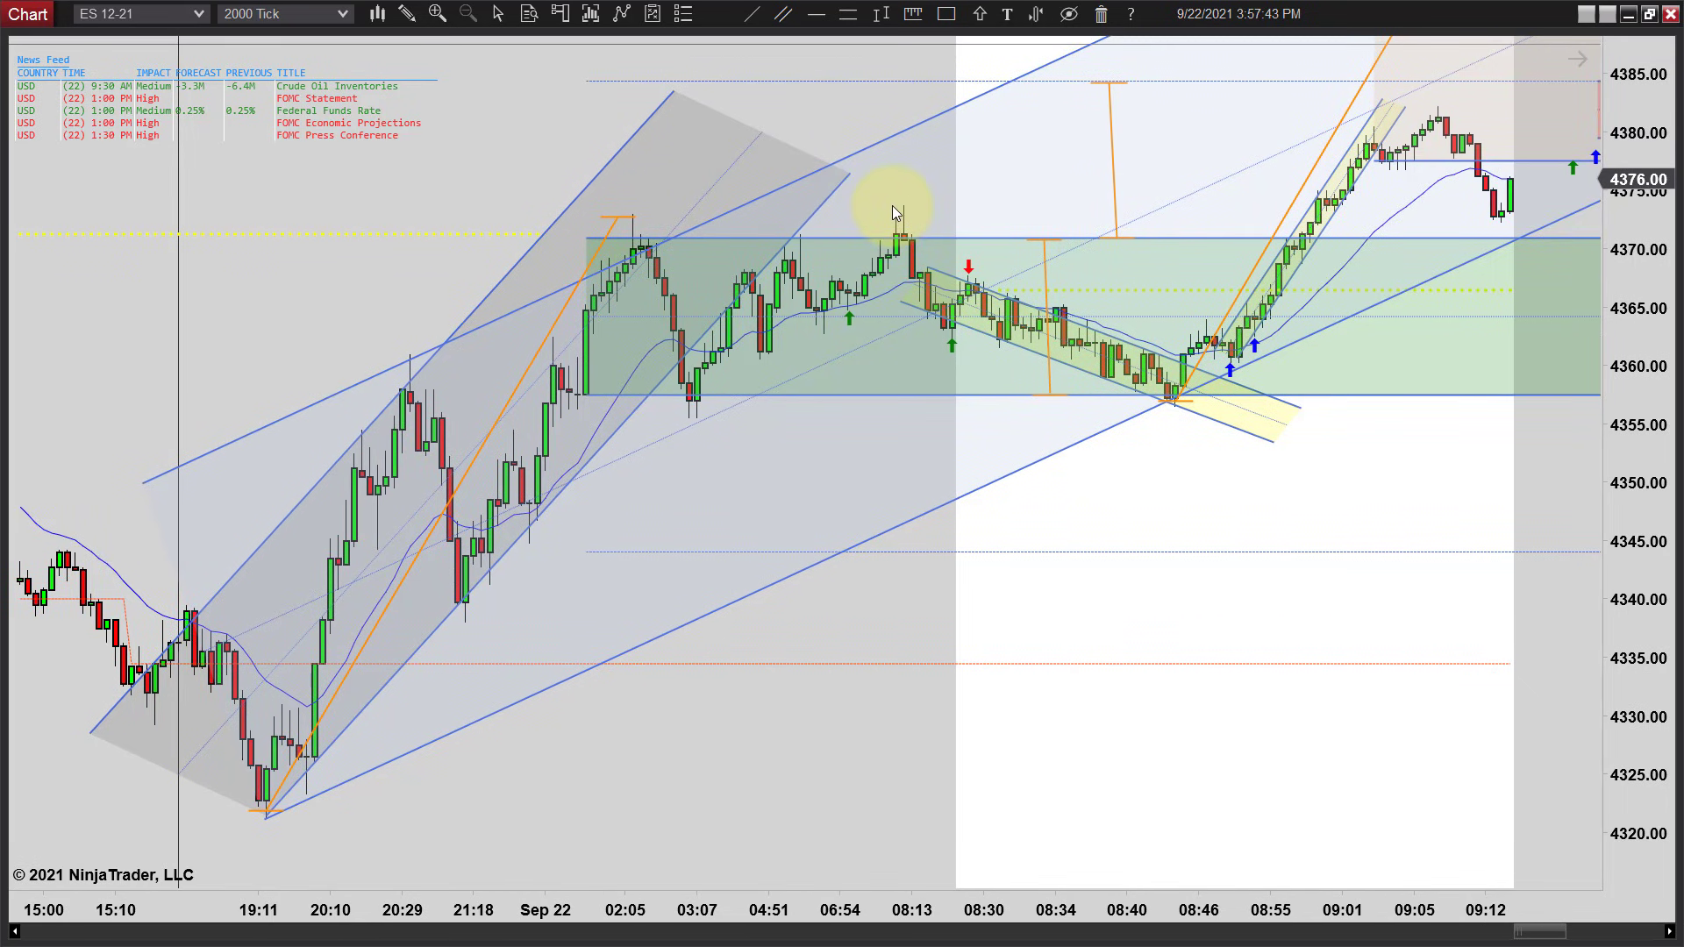
Mark a buy signal with a green up-arrow, then scroll toward the newest bars
click(848, 318)
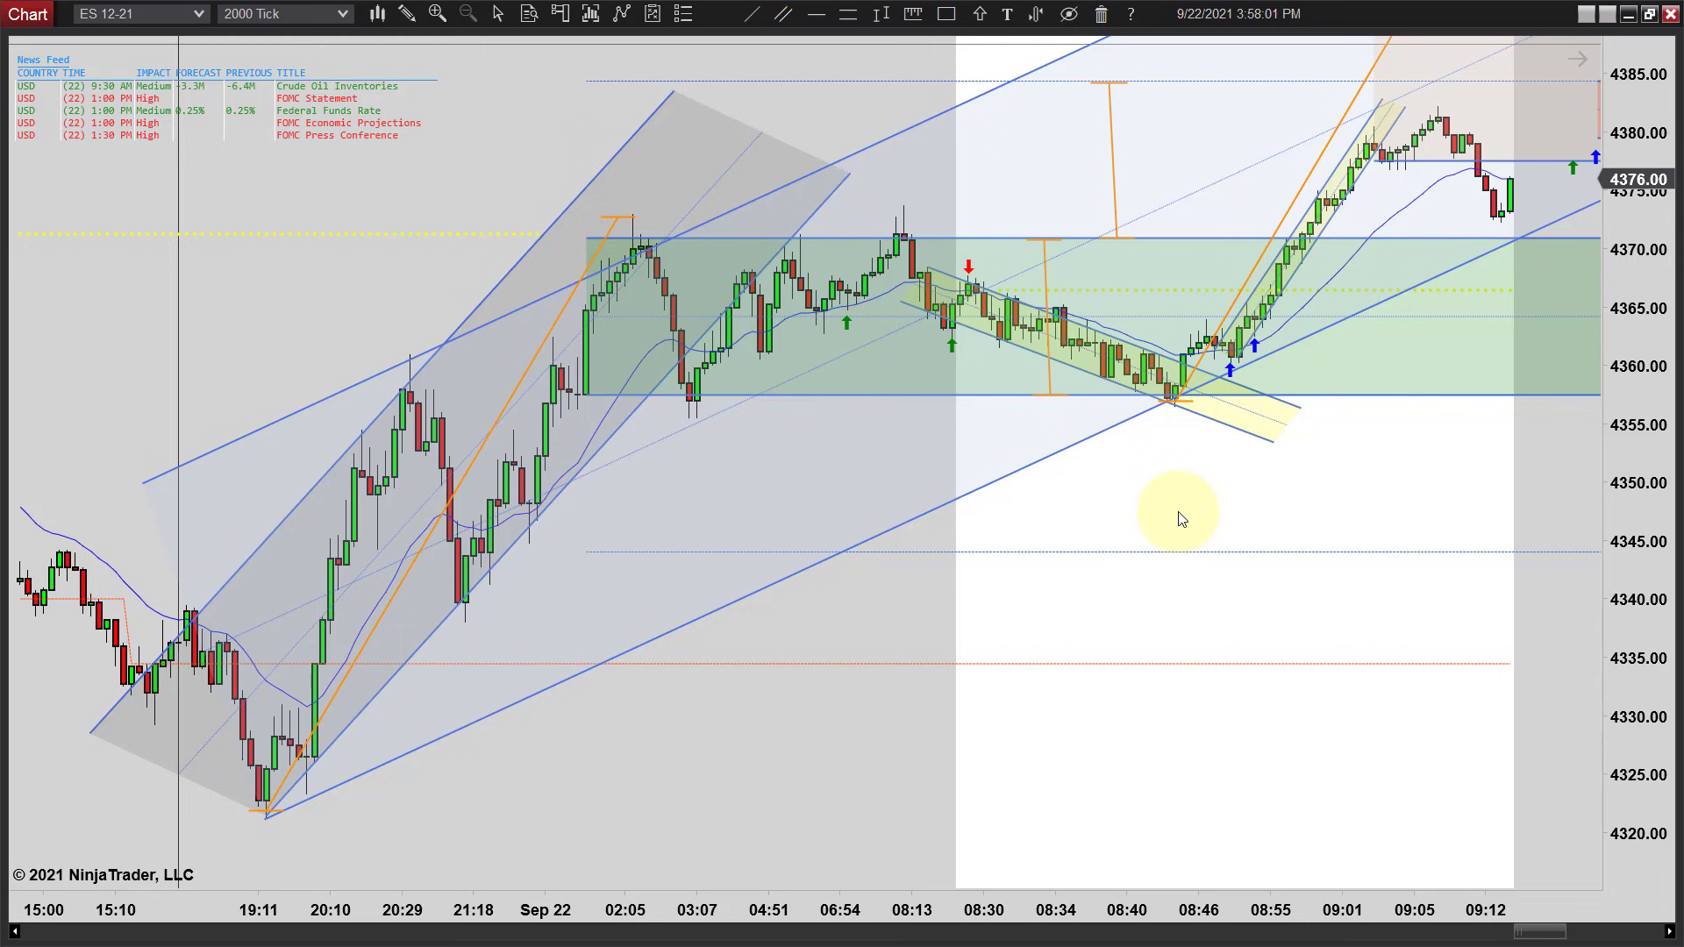
scroll(1172, 515, down, 3)
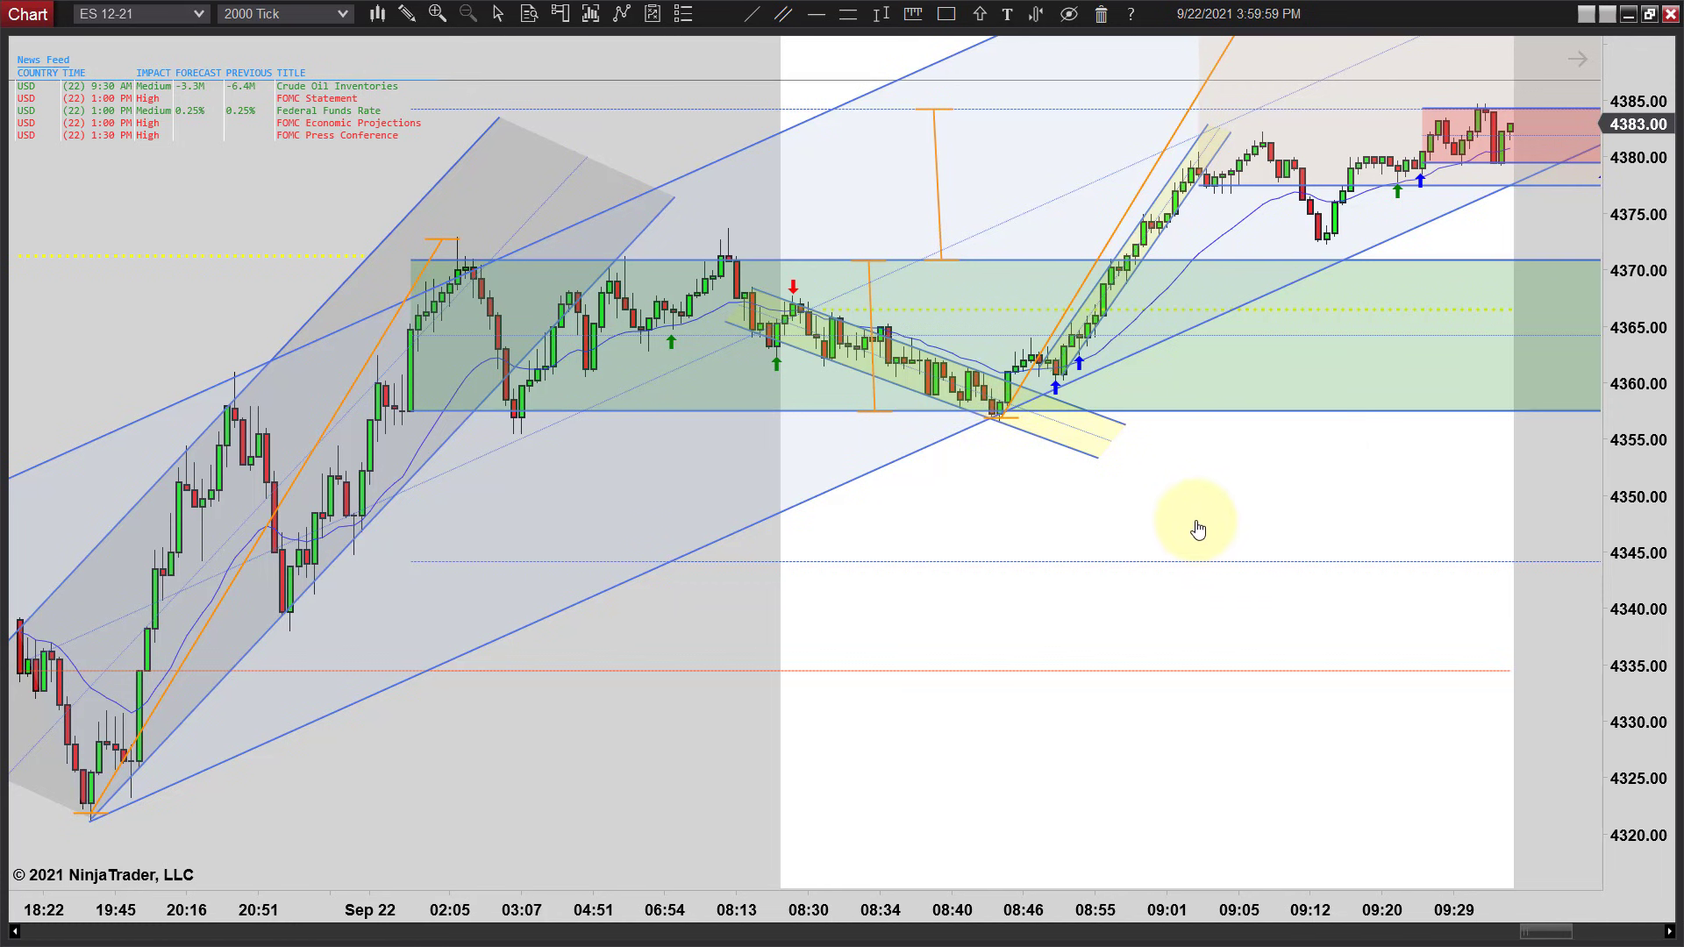
Scroll the chart forward and zoom in on the latest bars around the red zone
scroll(1166, 522, down, 4)
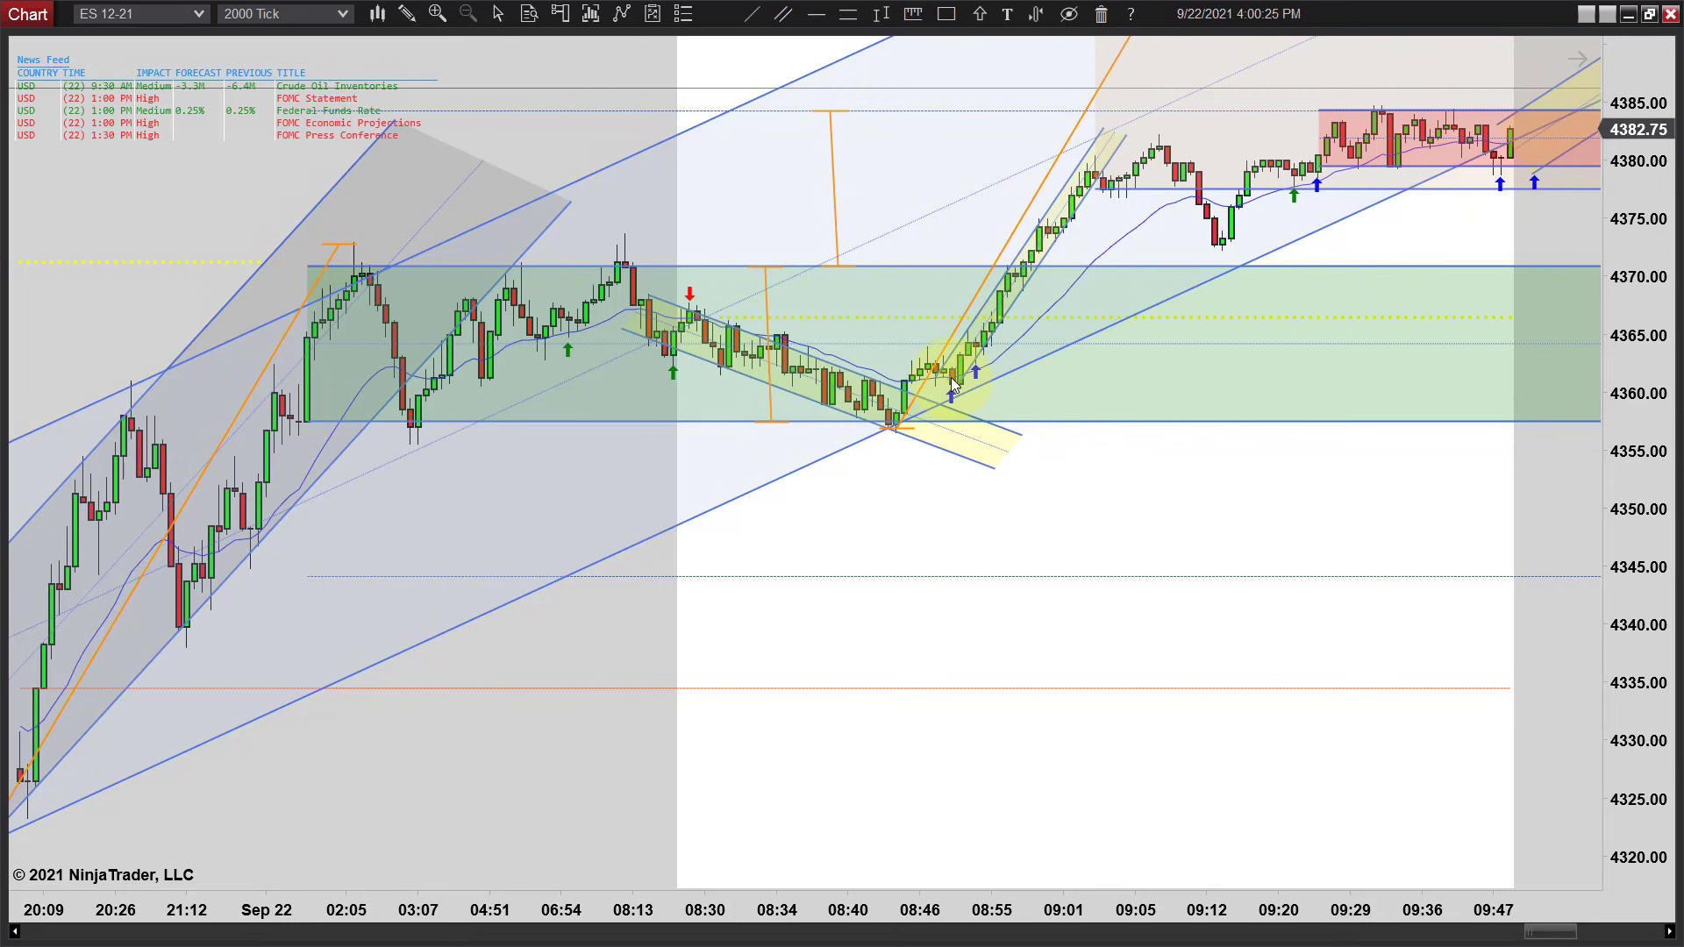
scroll(977, 428, up, 4)
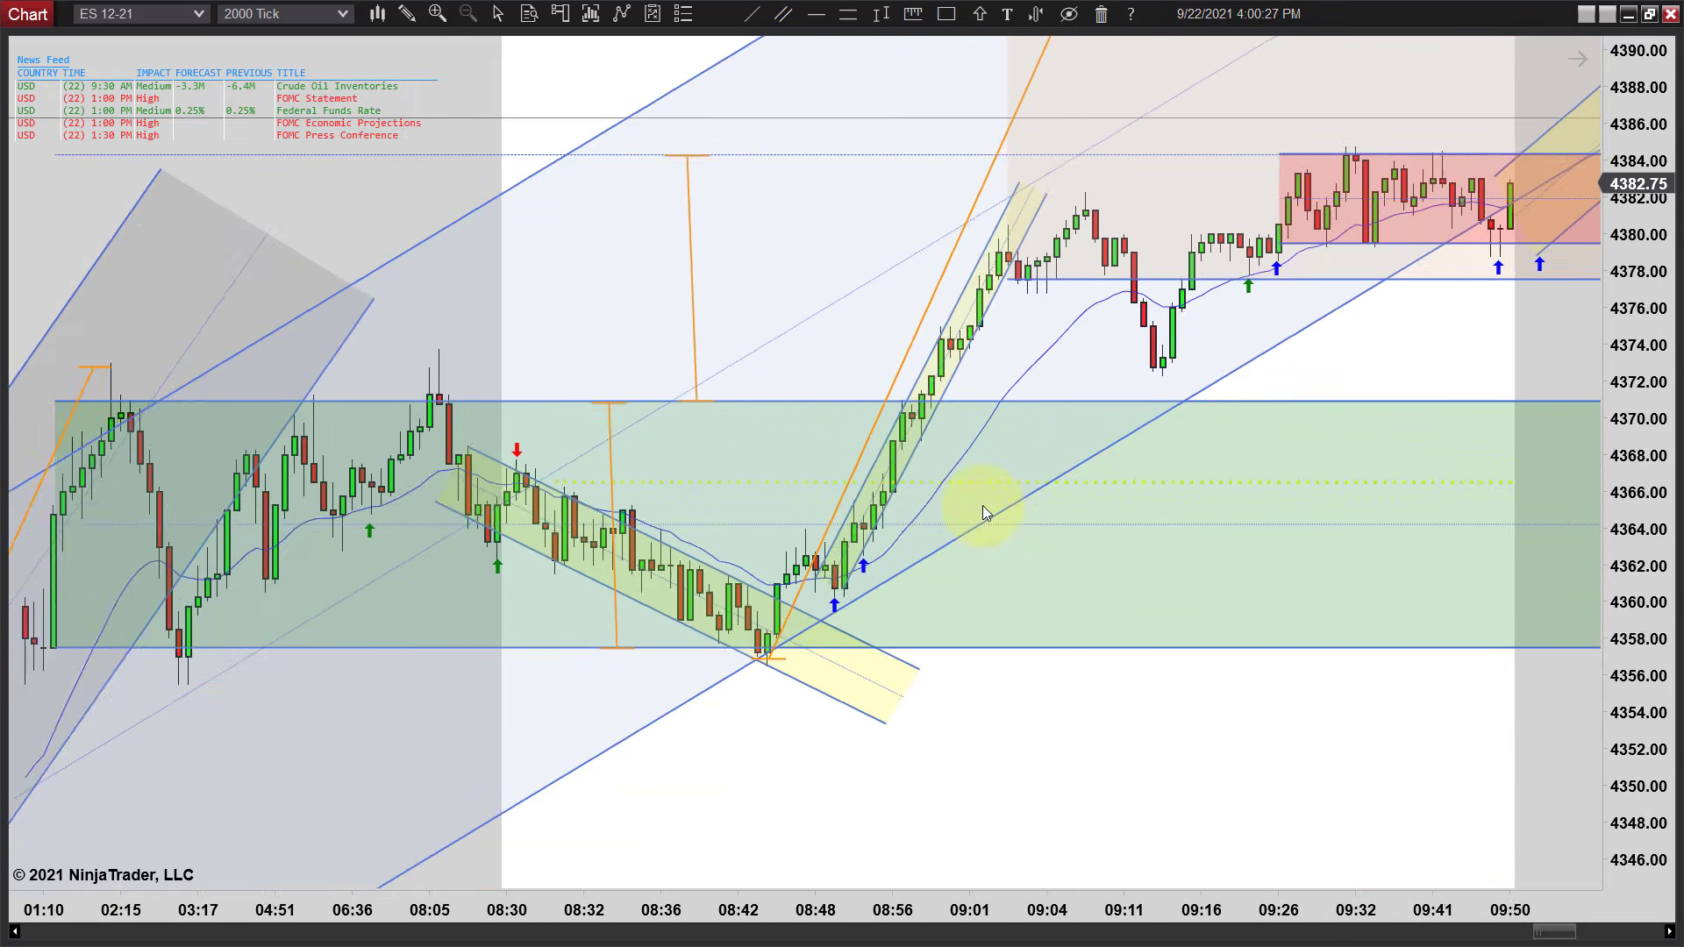
Zoom in further on the newest bars rising out of the red zone
scroll(1197, 781, up, 3)
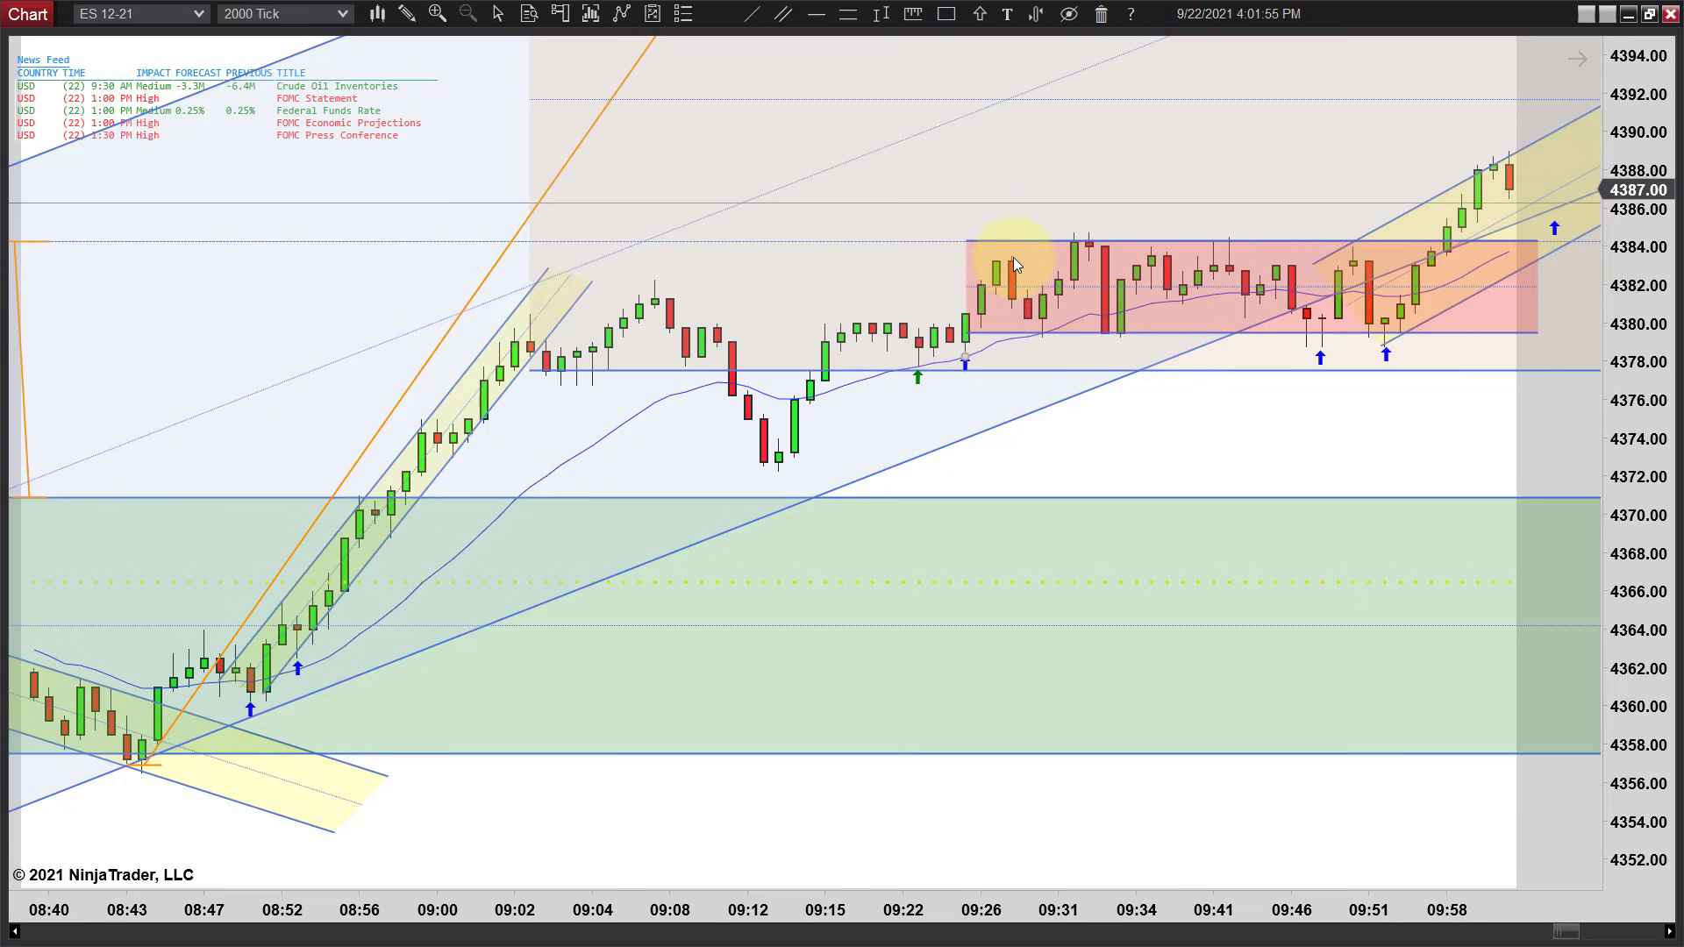
Place a green up-arrow under the 09:31 bar and pan forward to the latest bars
mouse_move(979, 18)
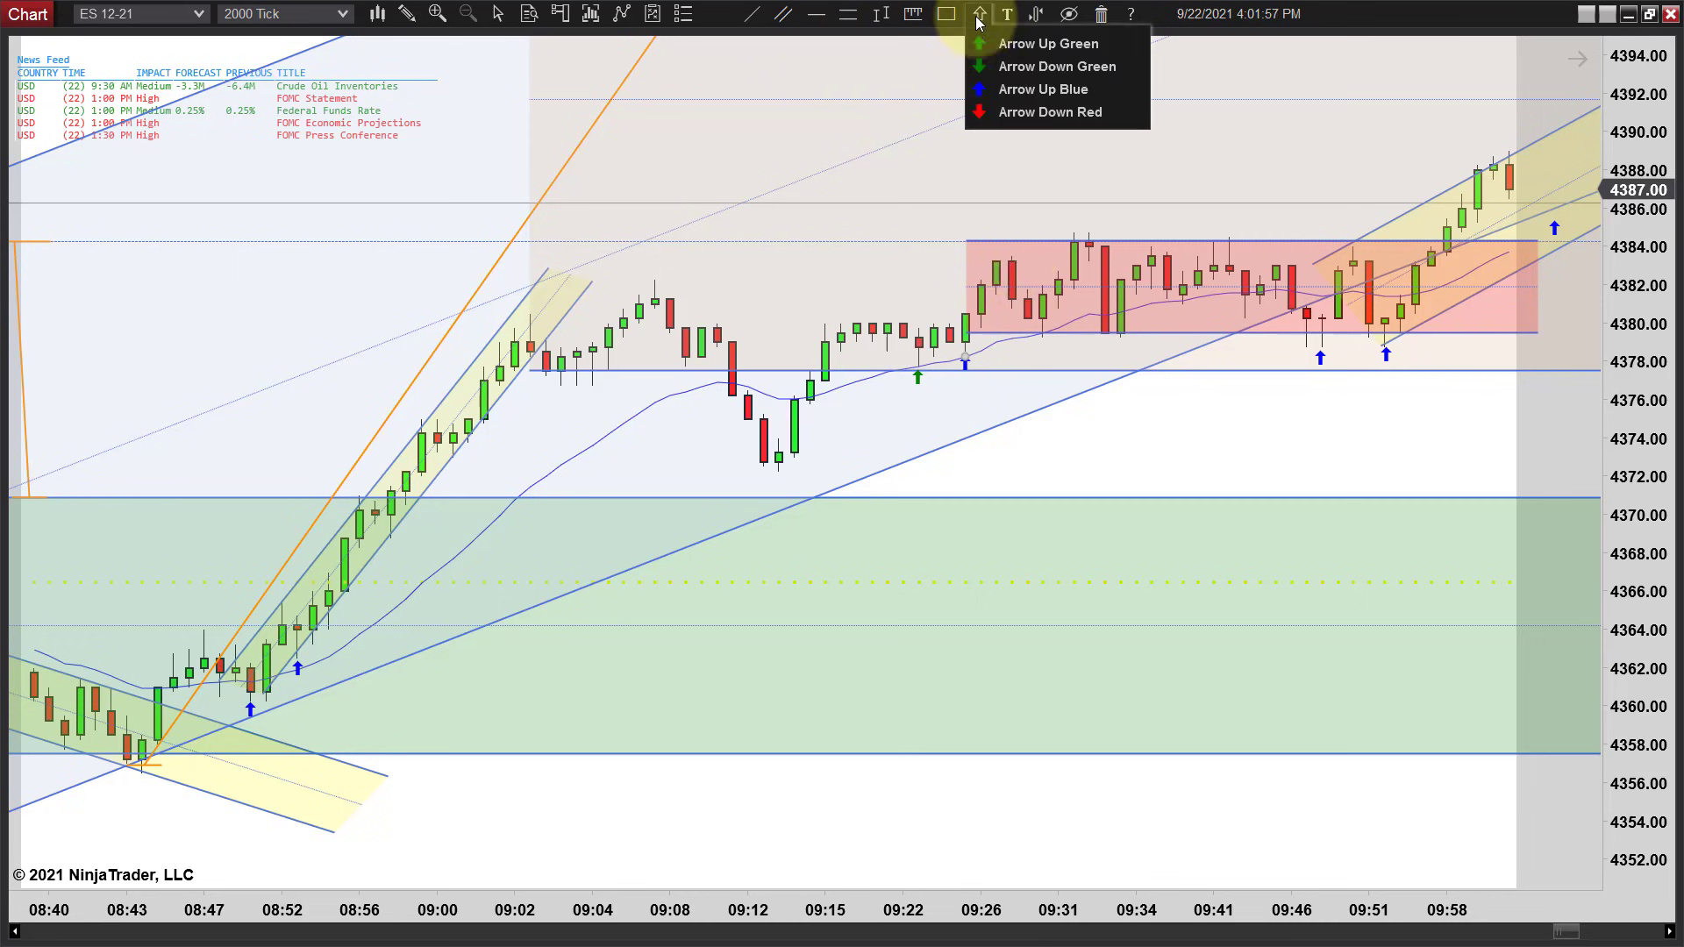
click(996, 88)
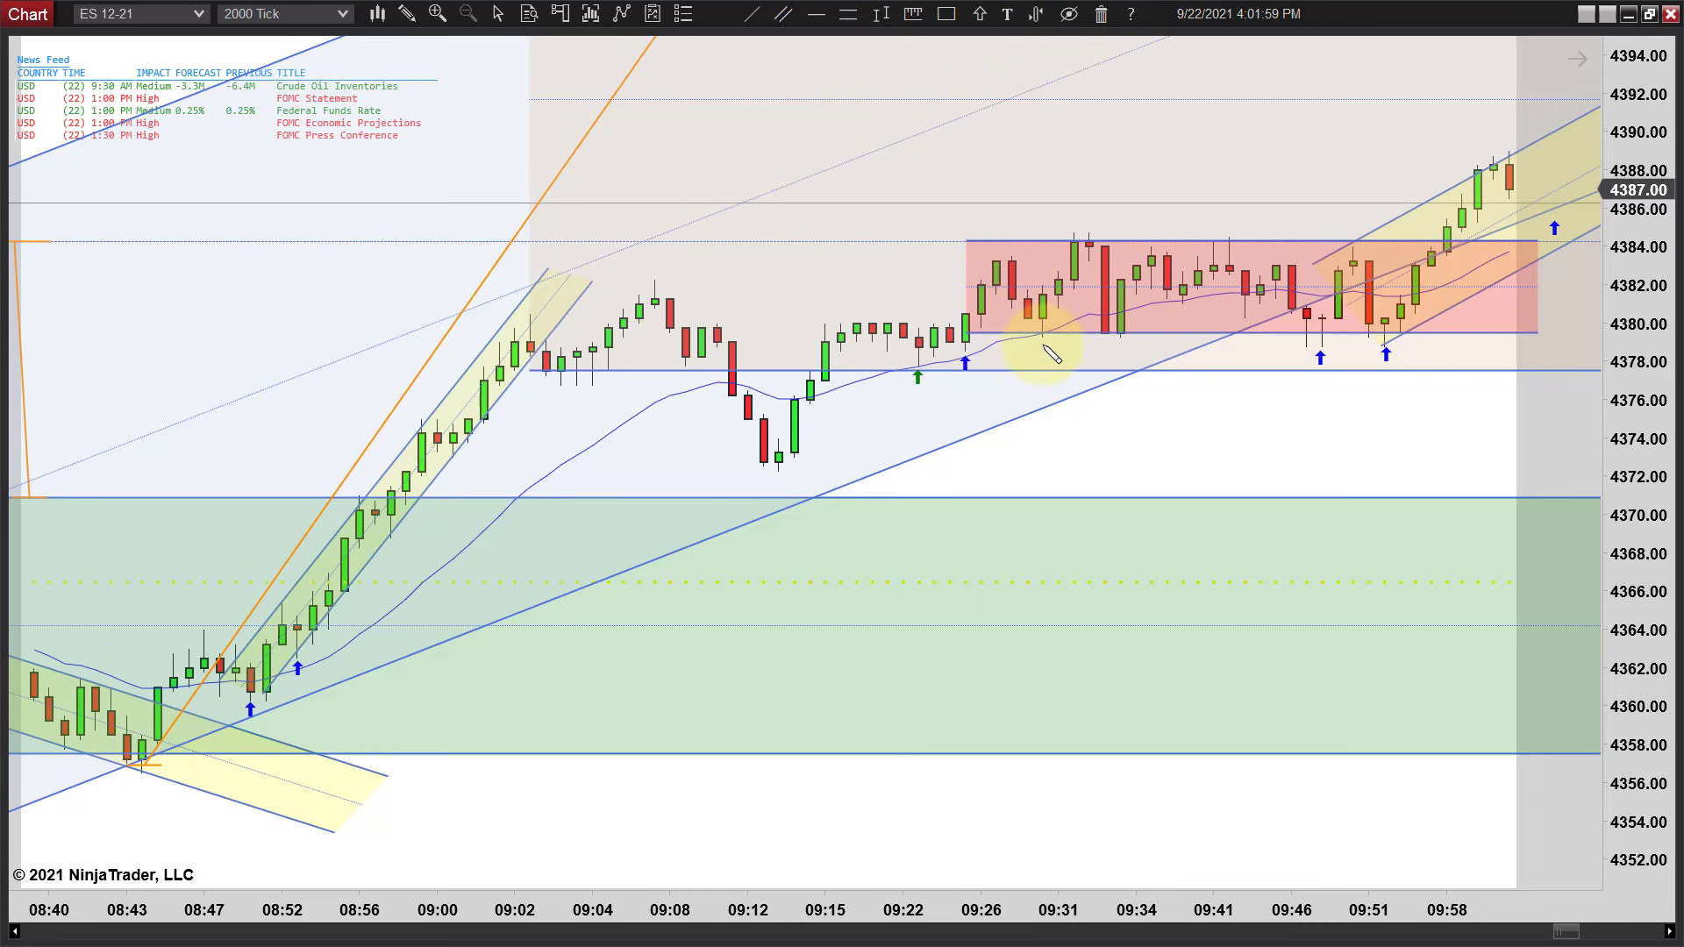
click(1044, 345)
drag(1231, 464, 835, 305)
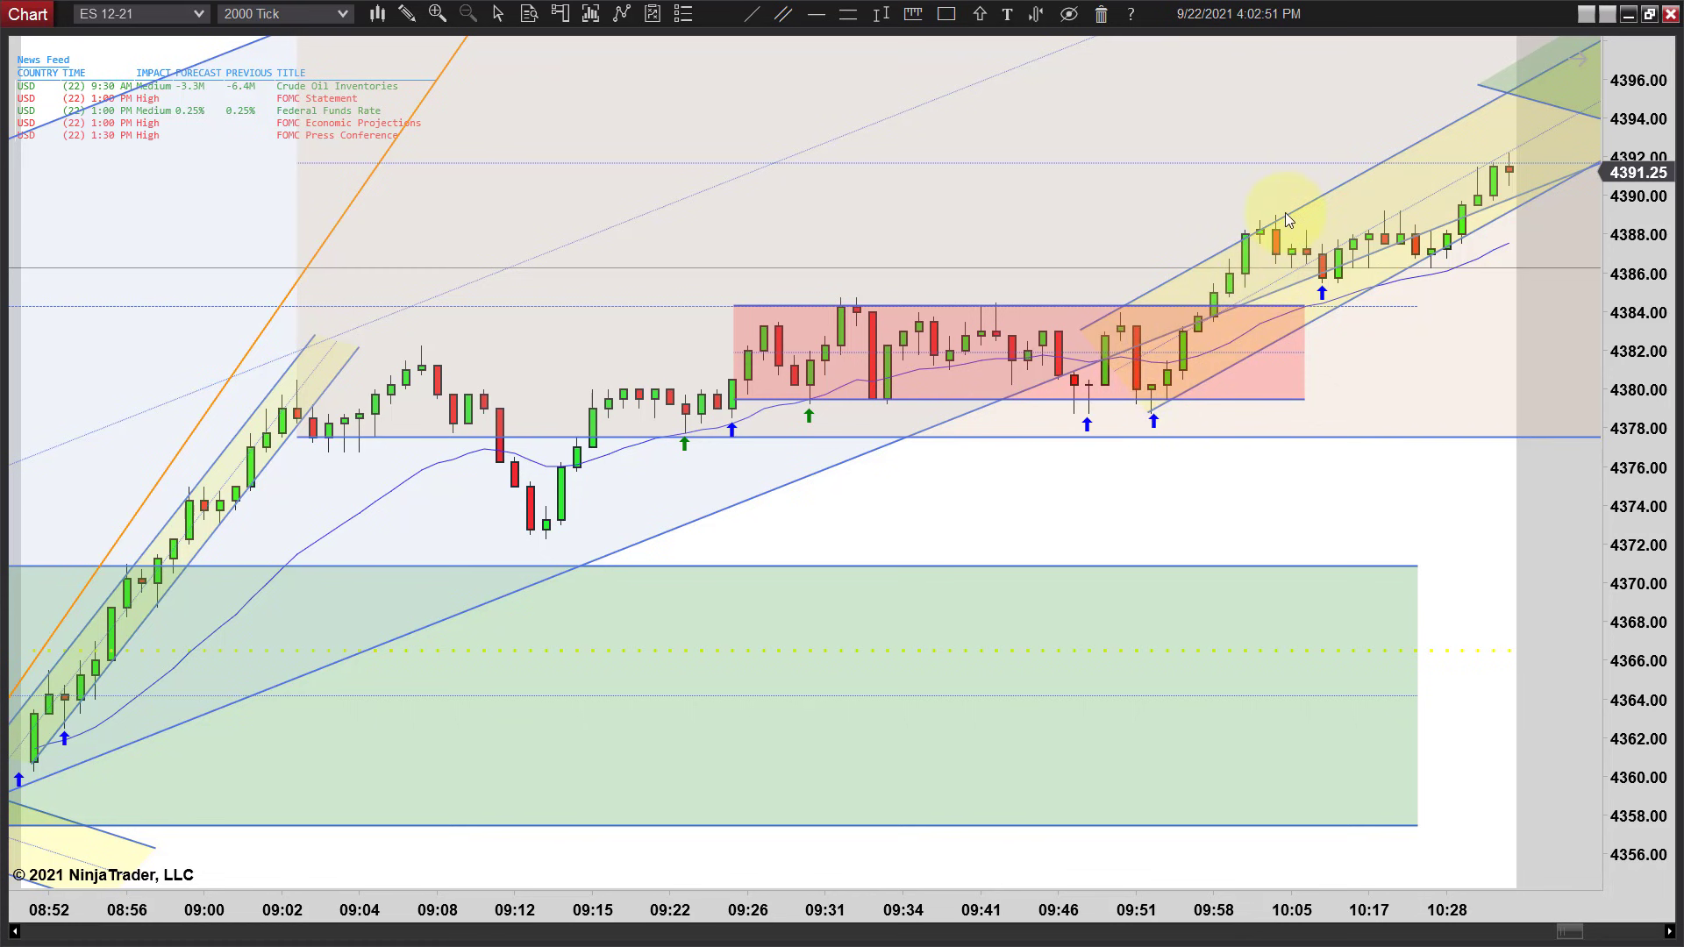
scroll(1447, 500, down, 5)
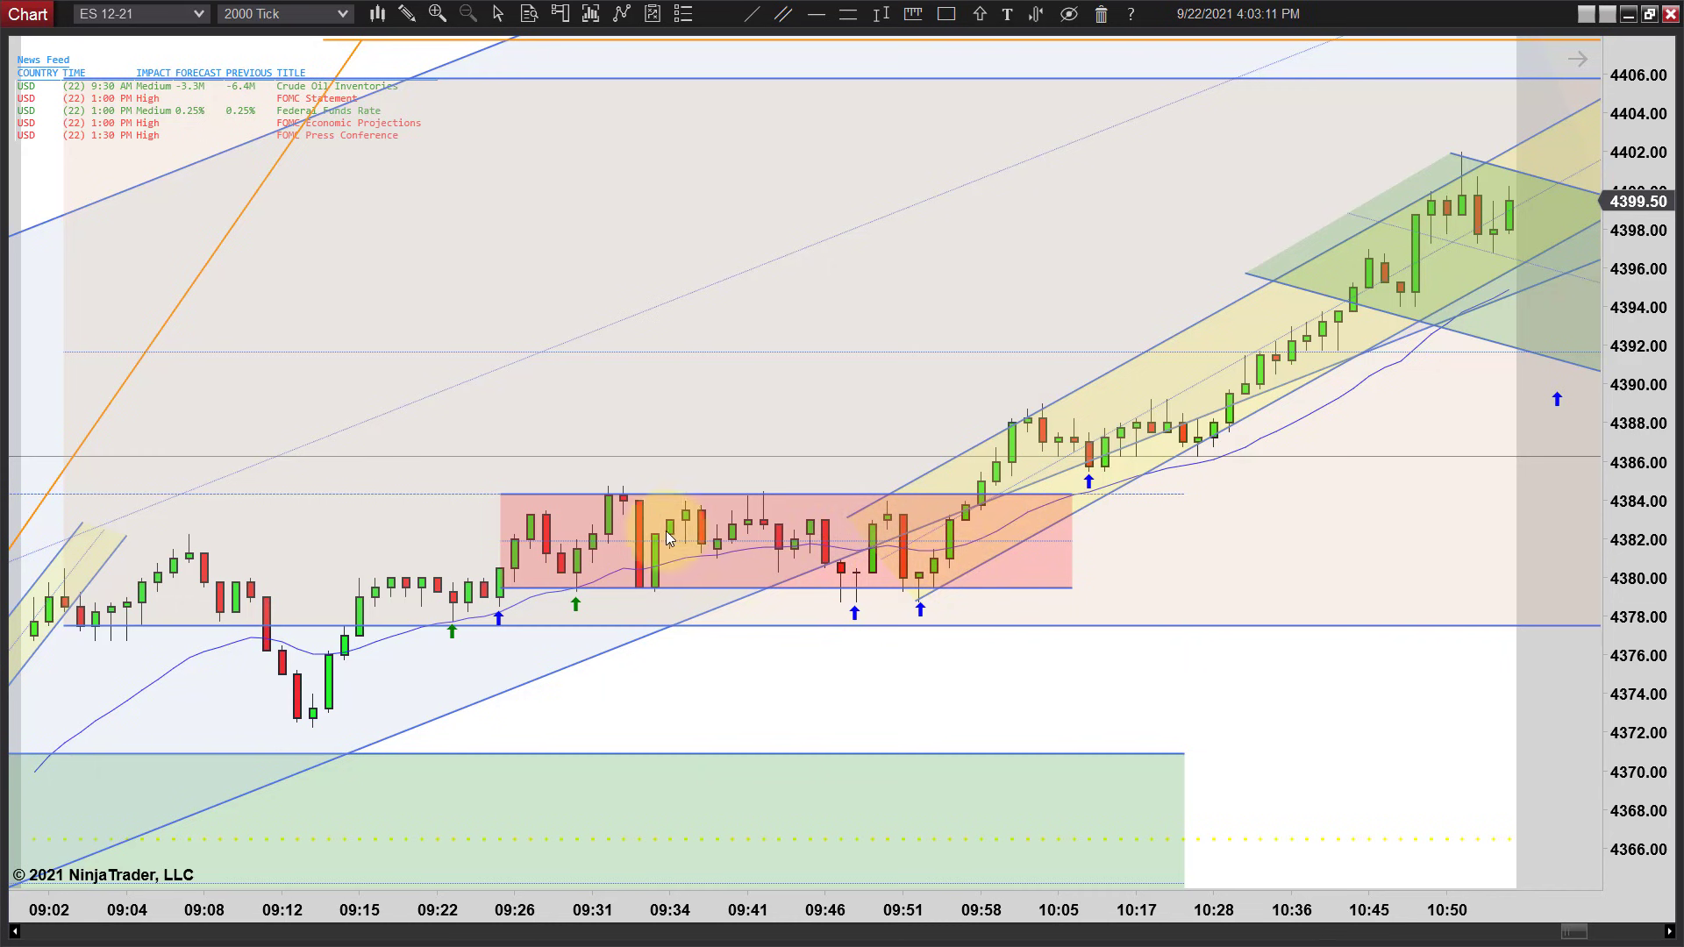
Zoom out and back in on the bars through 11:47 in the green falling channel
scroll(510, 529, down, 6)
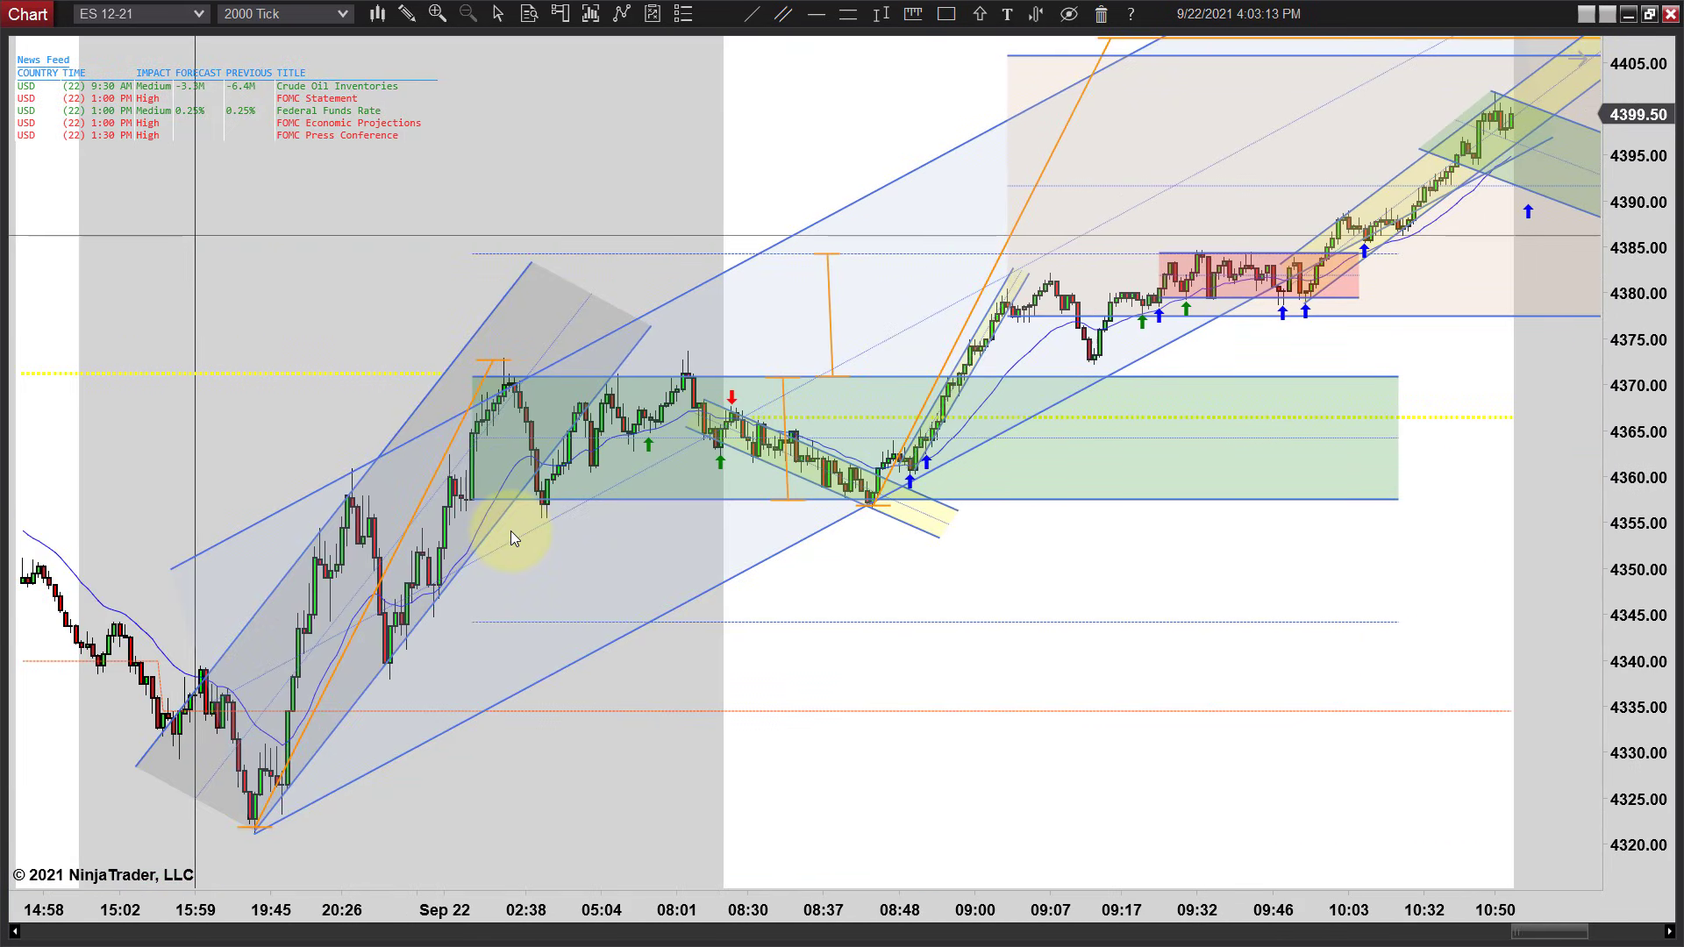
scroll(511, 530, up, 3)
scroll(1316, 647, up, 2)
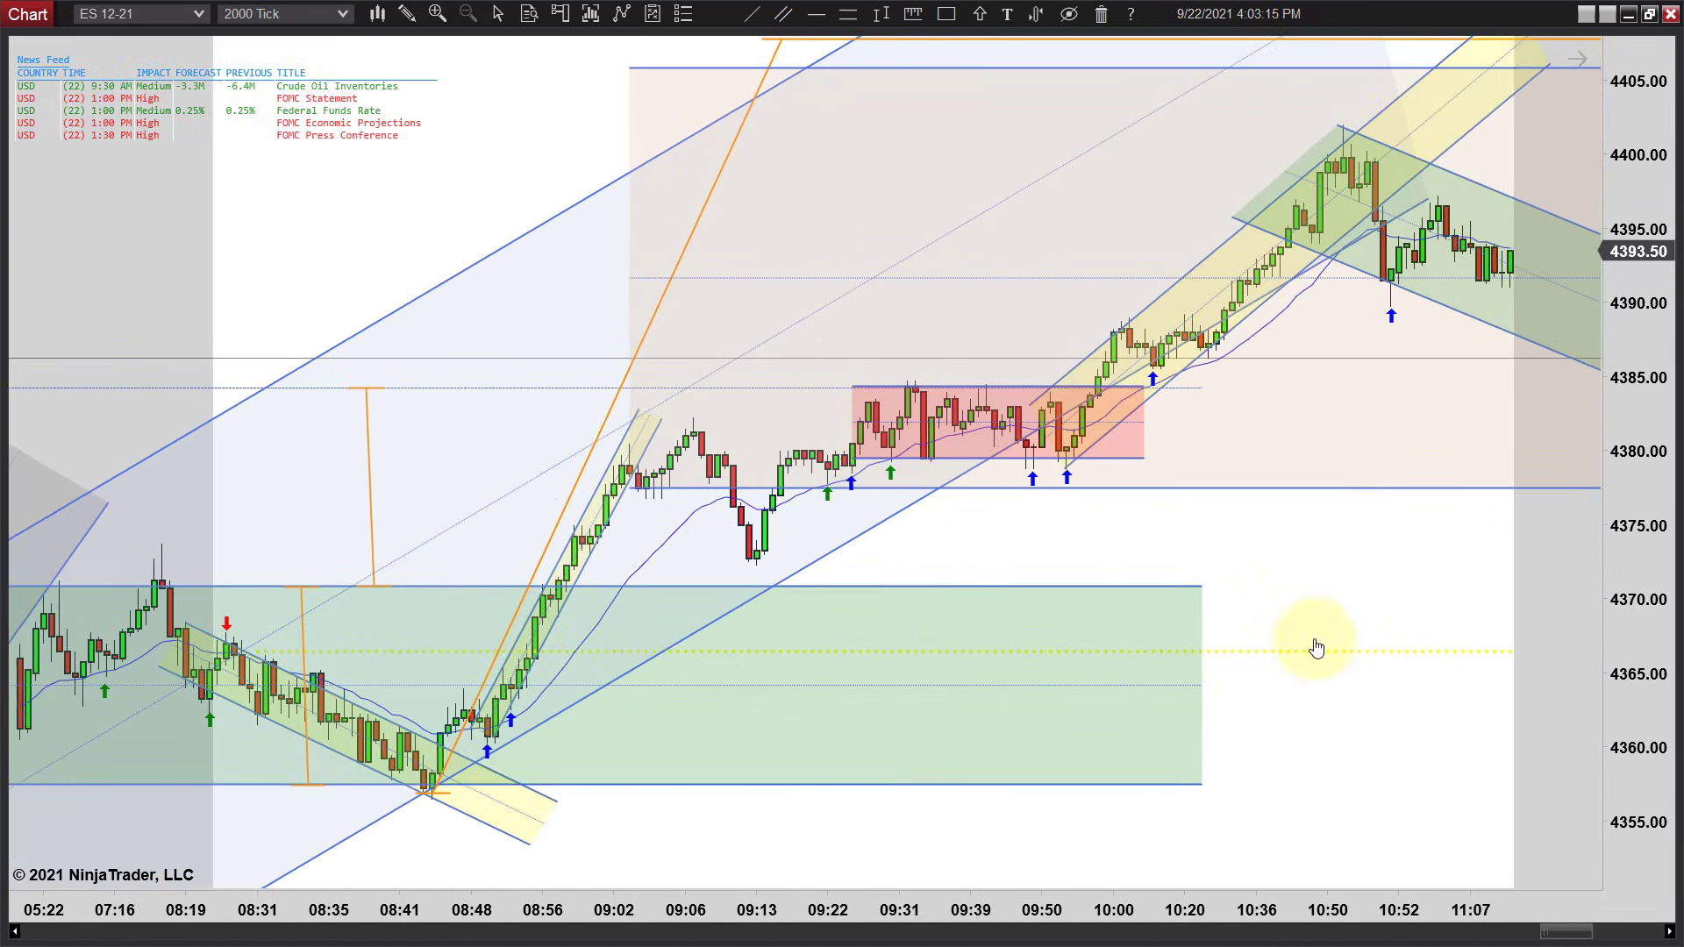
scroll(1316, 648, up, 2)
scroll(1342, 596, up, 1)
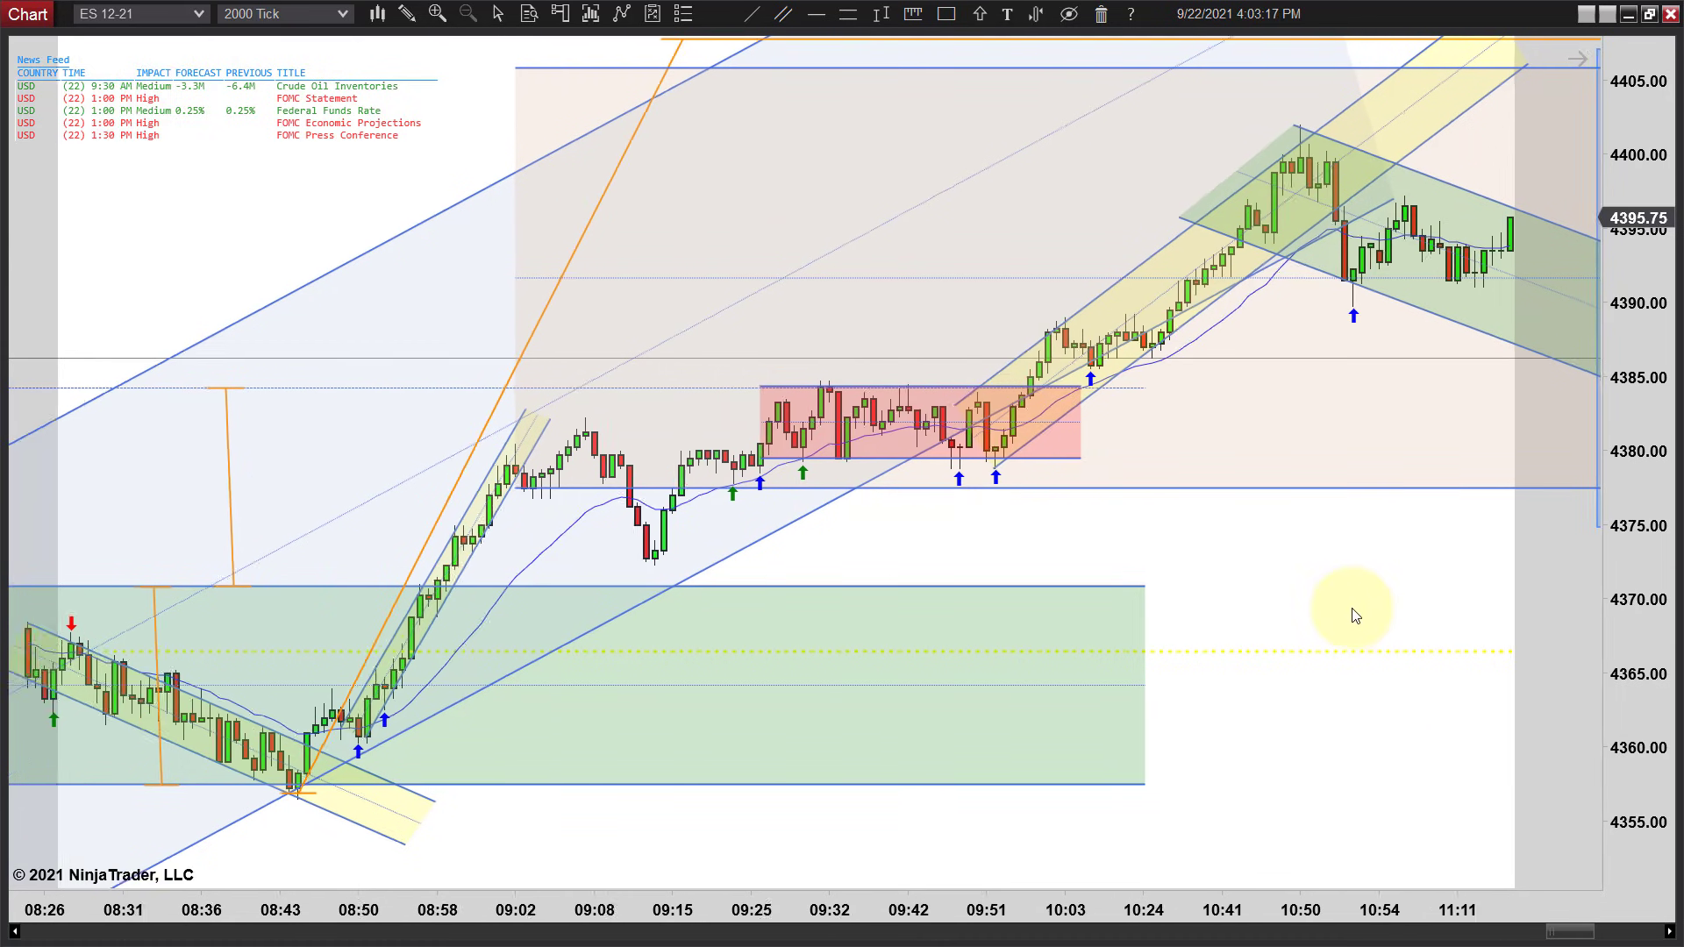
scroll(1355, 616, up, 1)
scroll(1068, 575, up, 2)
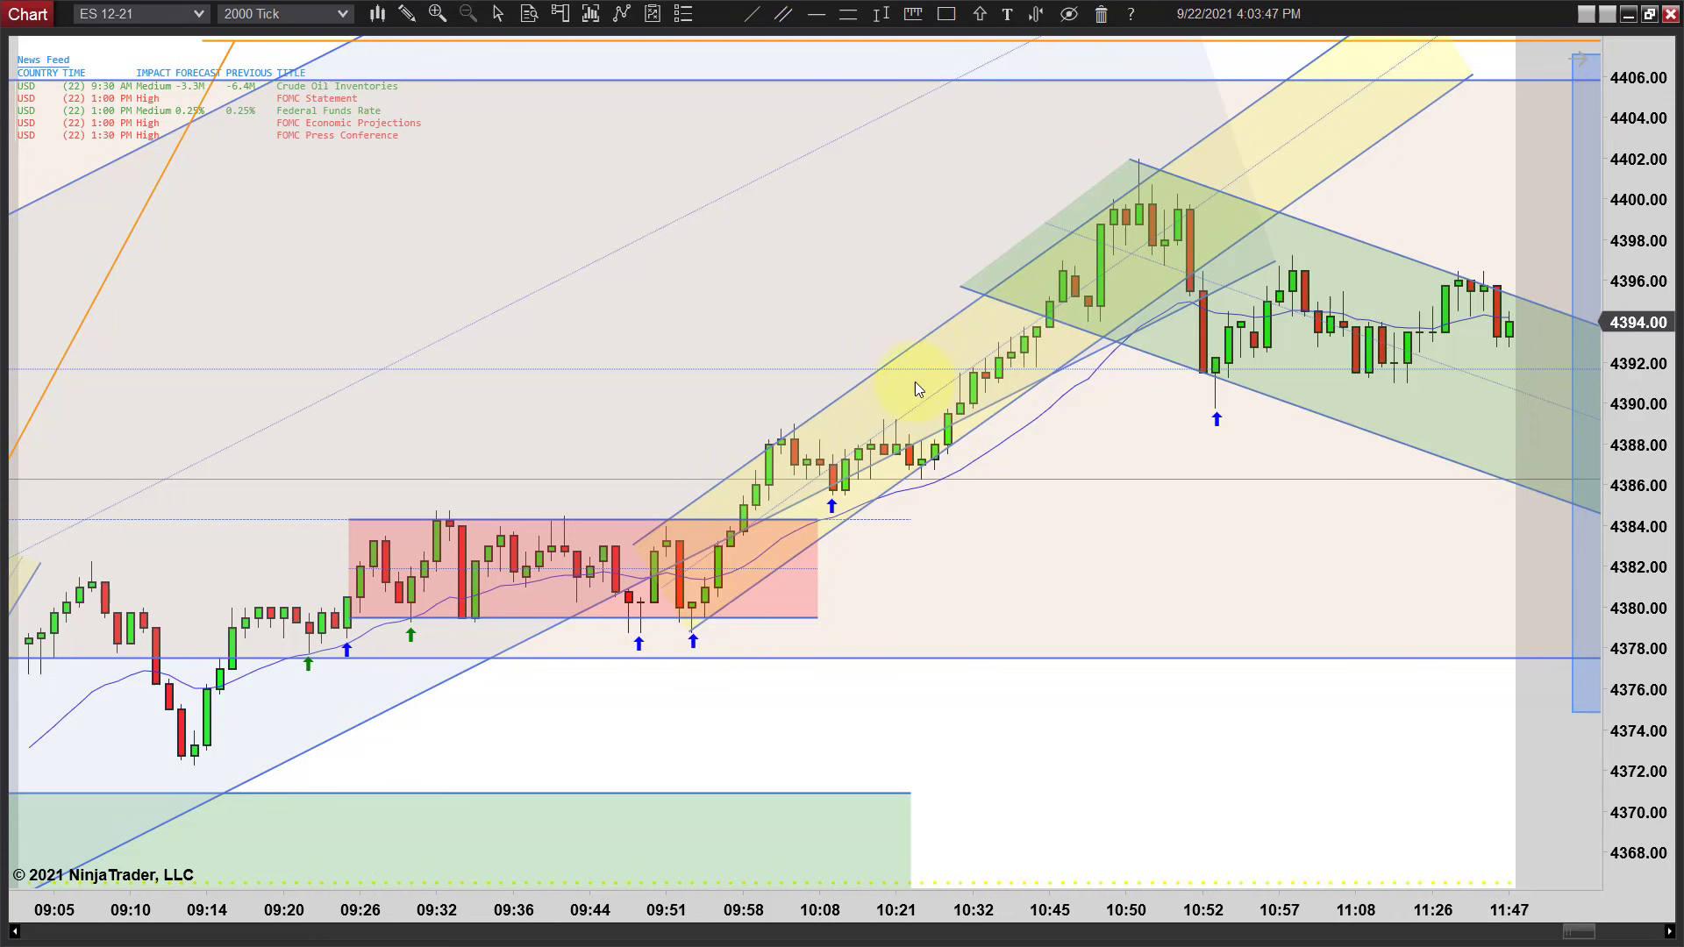
Pan the chart to show bars up to 12:23 and readjust the zoom
drag(1056, 819, 614, 544)
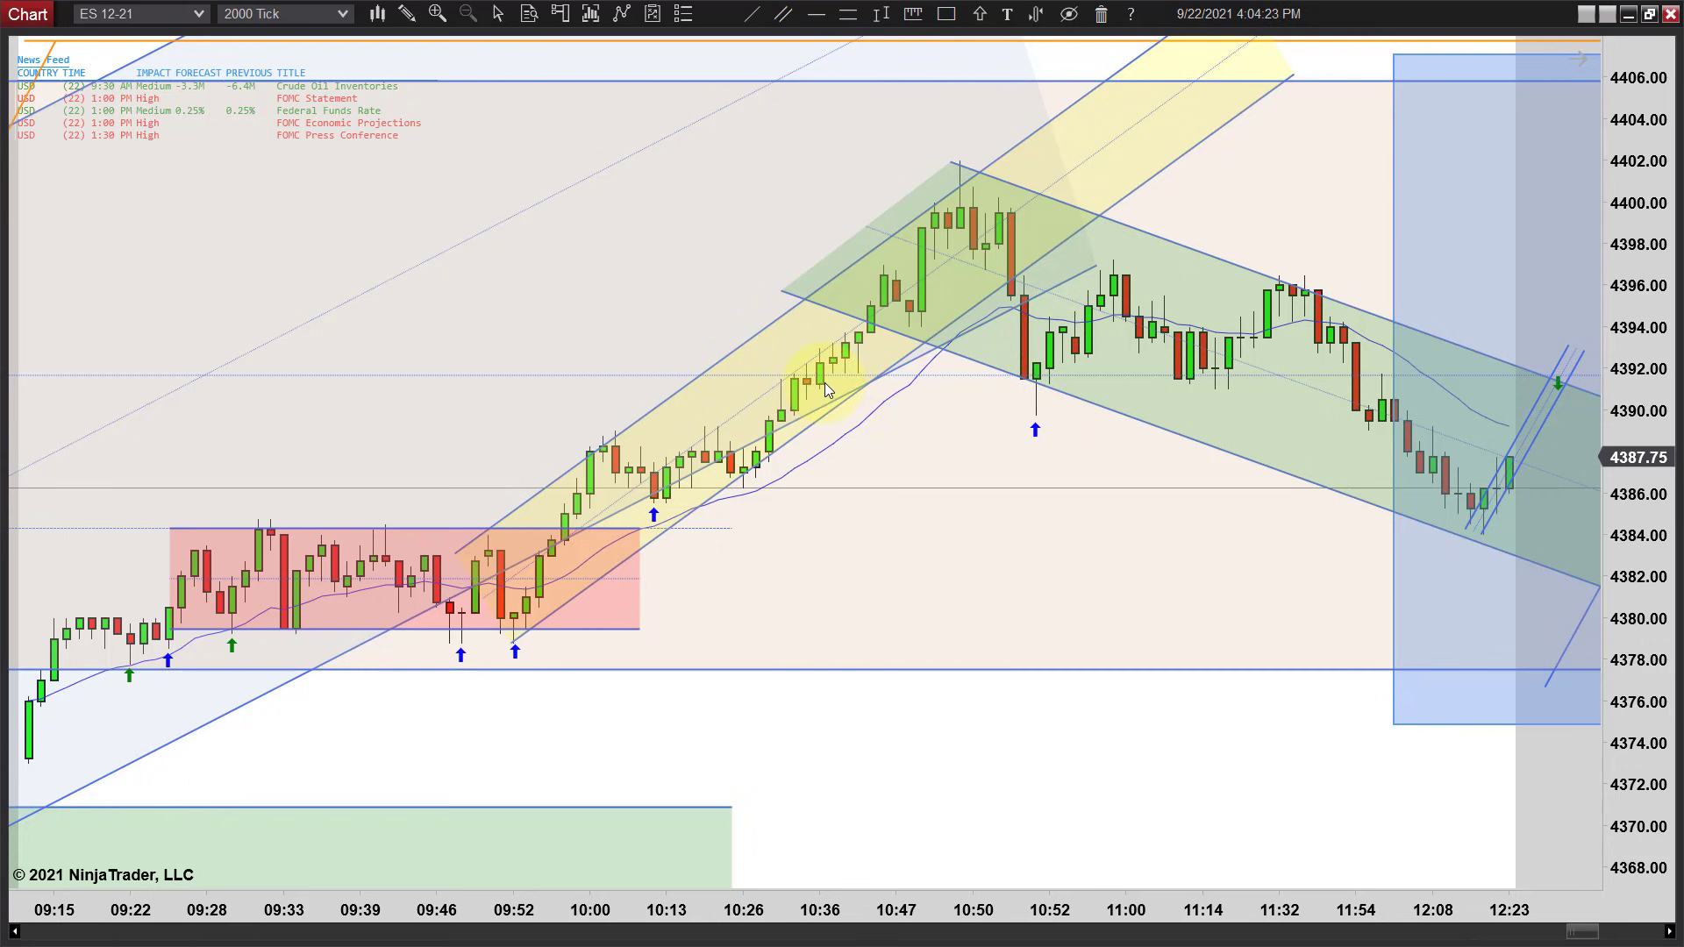
scroll(859, 615, down, 4)
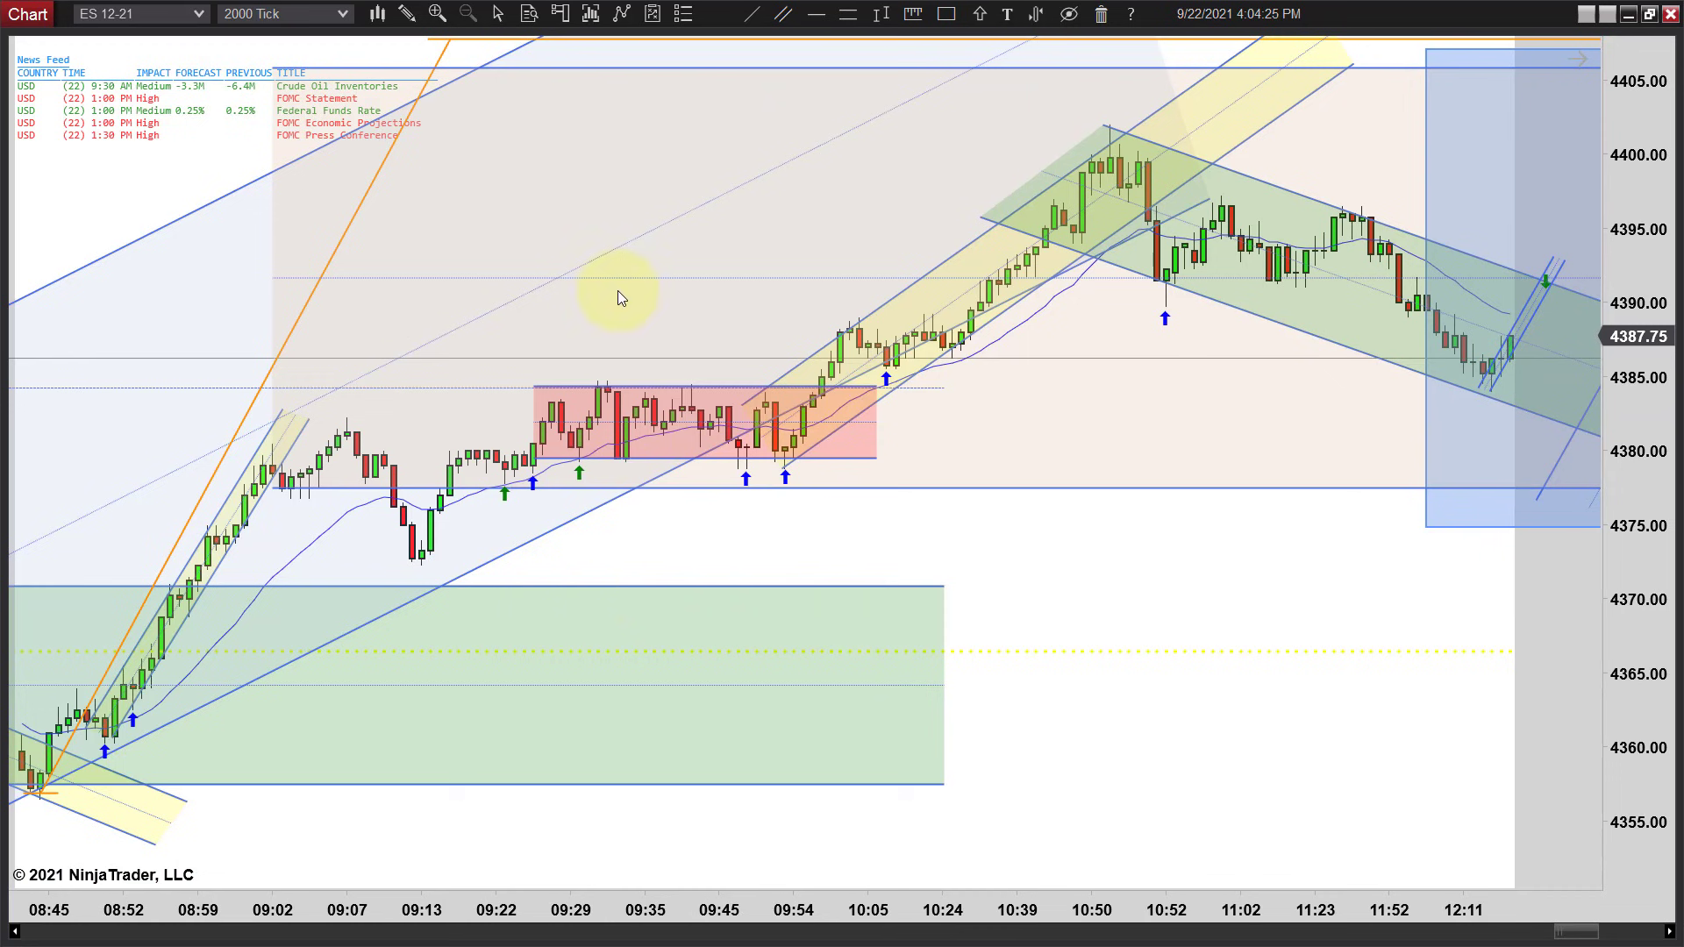
scroll(1070, 410, up, 4)
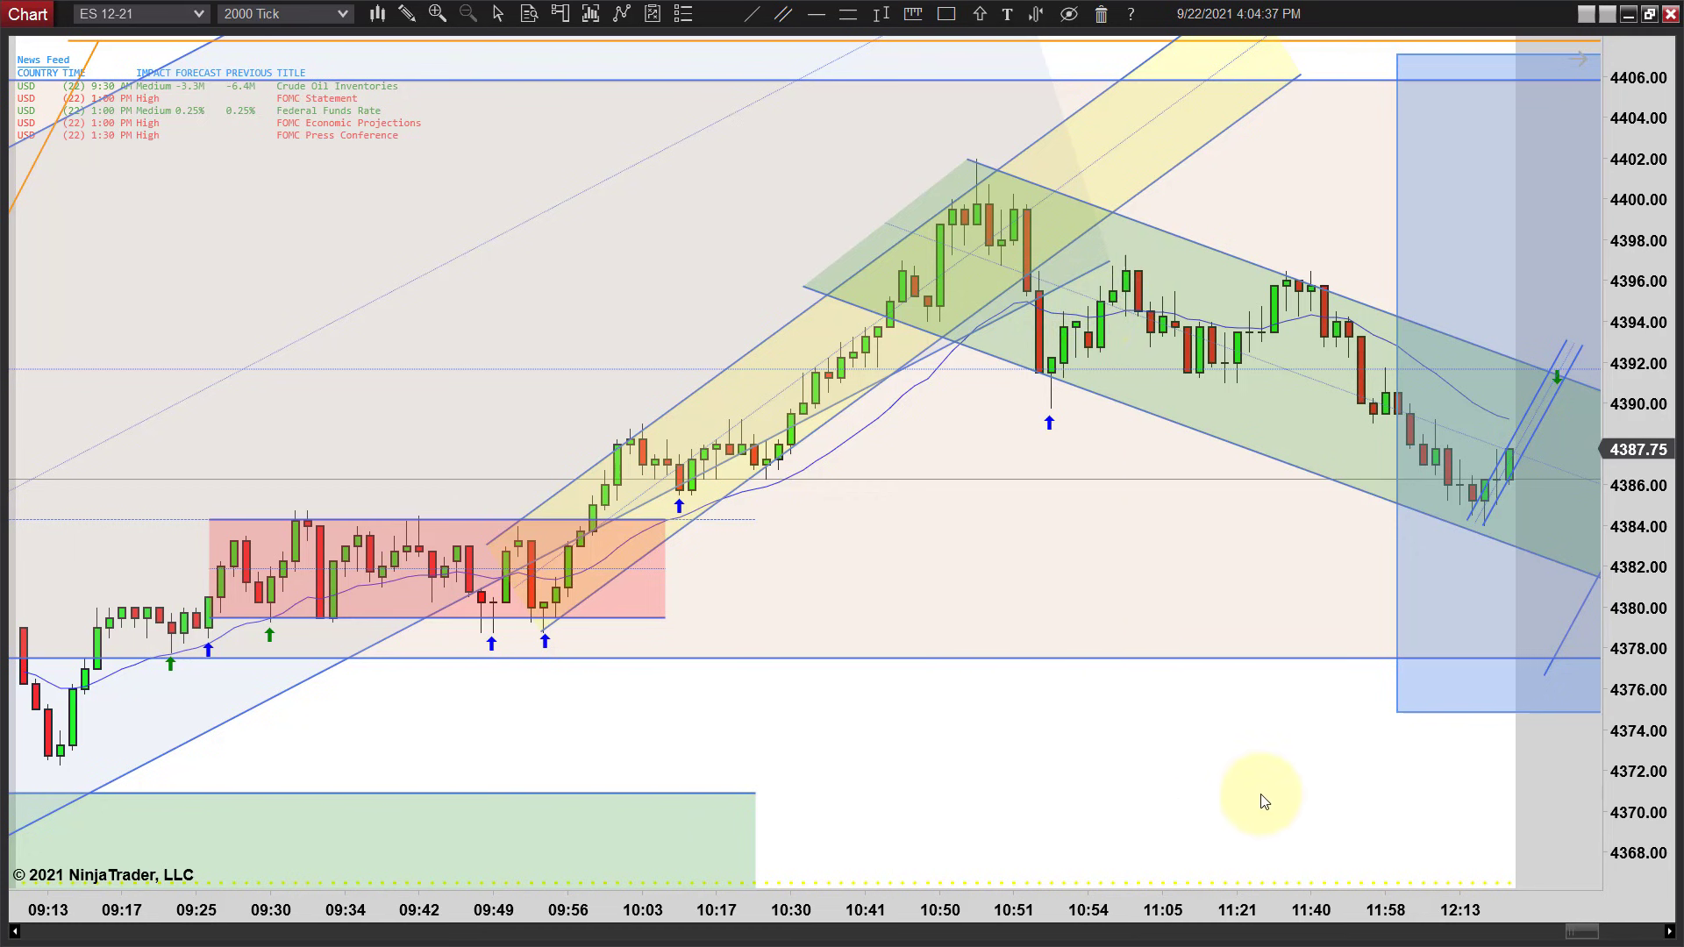
Drag the chart forward to show later bars through 13:05
drag(1266, 797, 1131, 783)
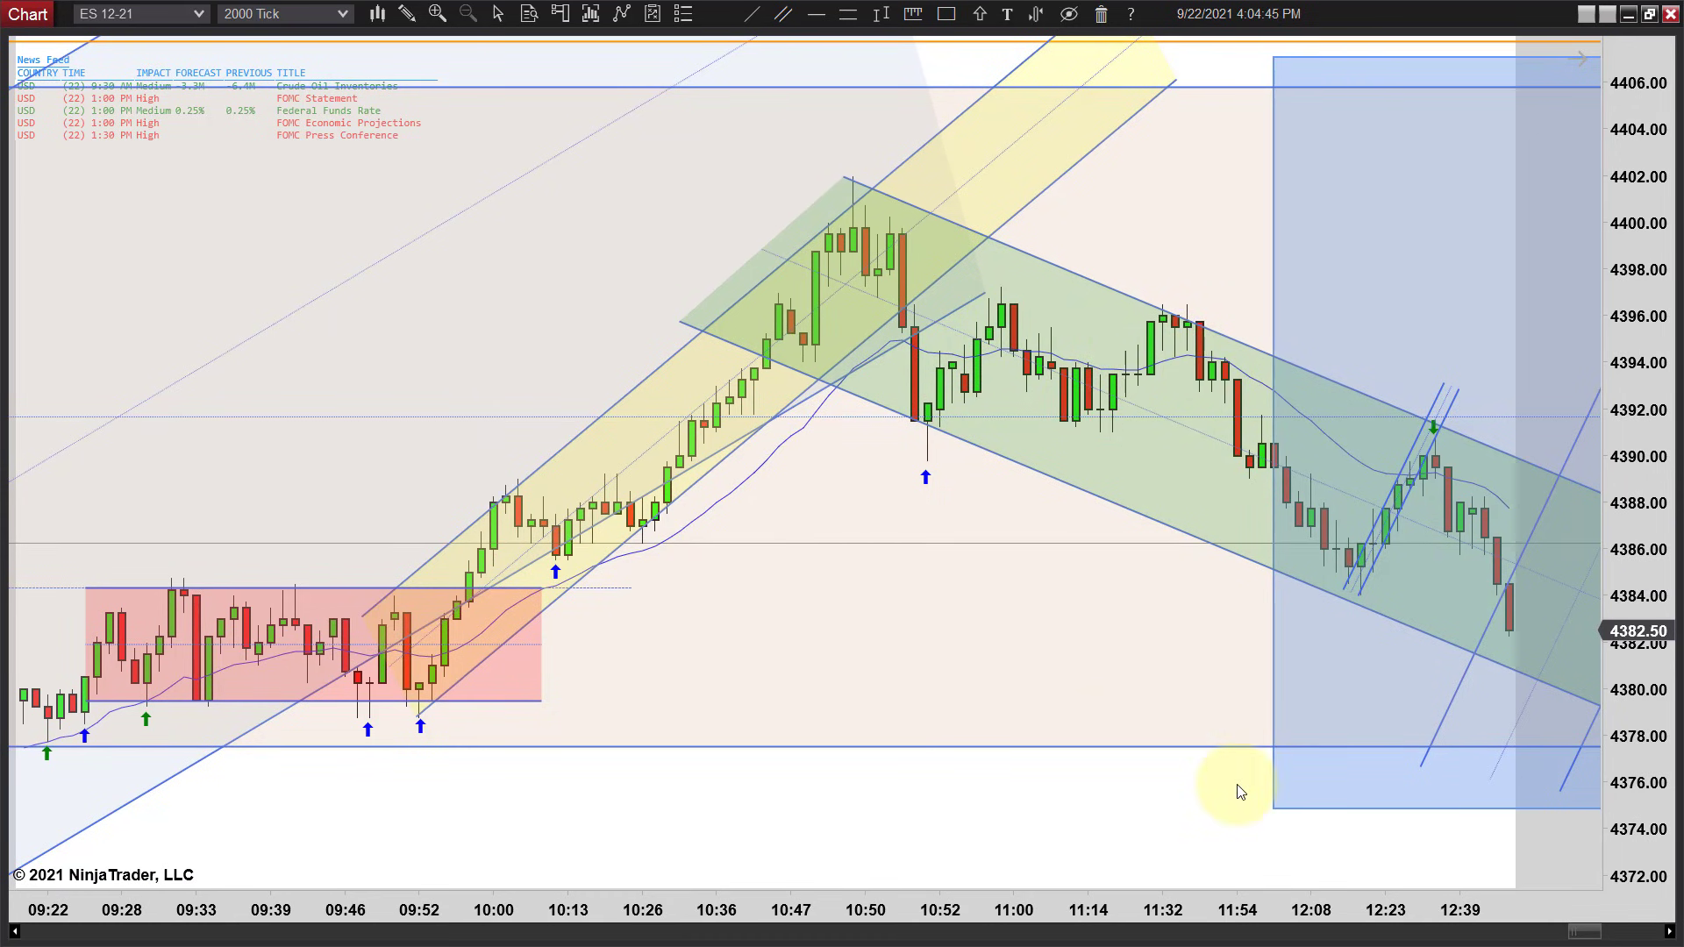
drag(1246, 757, 907, 765)
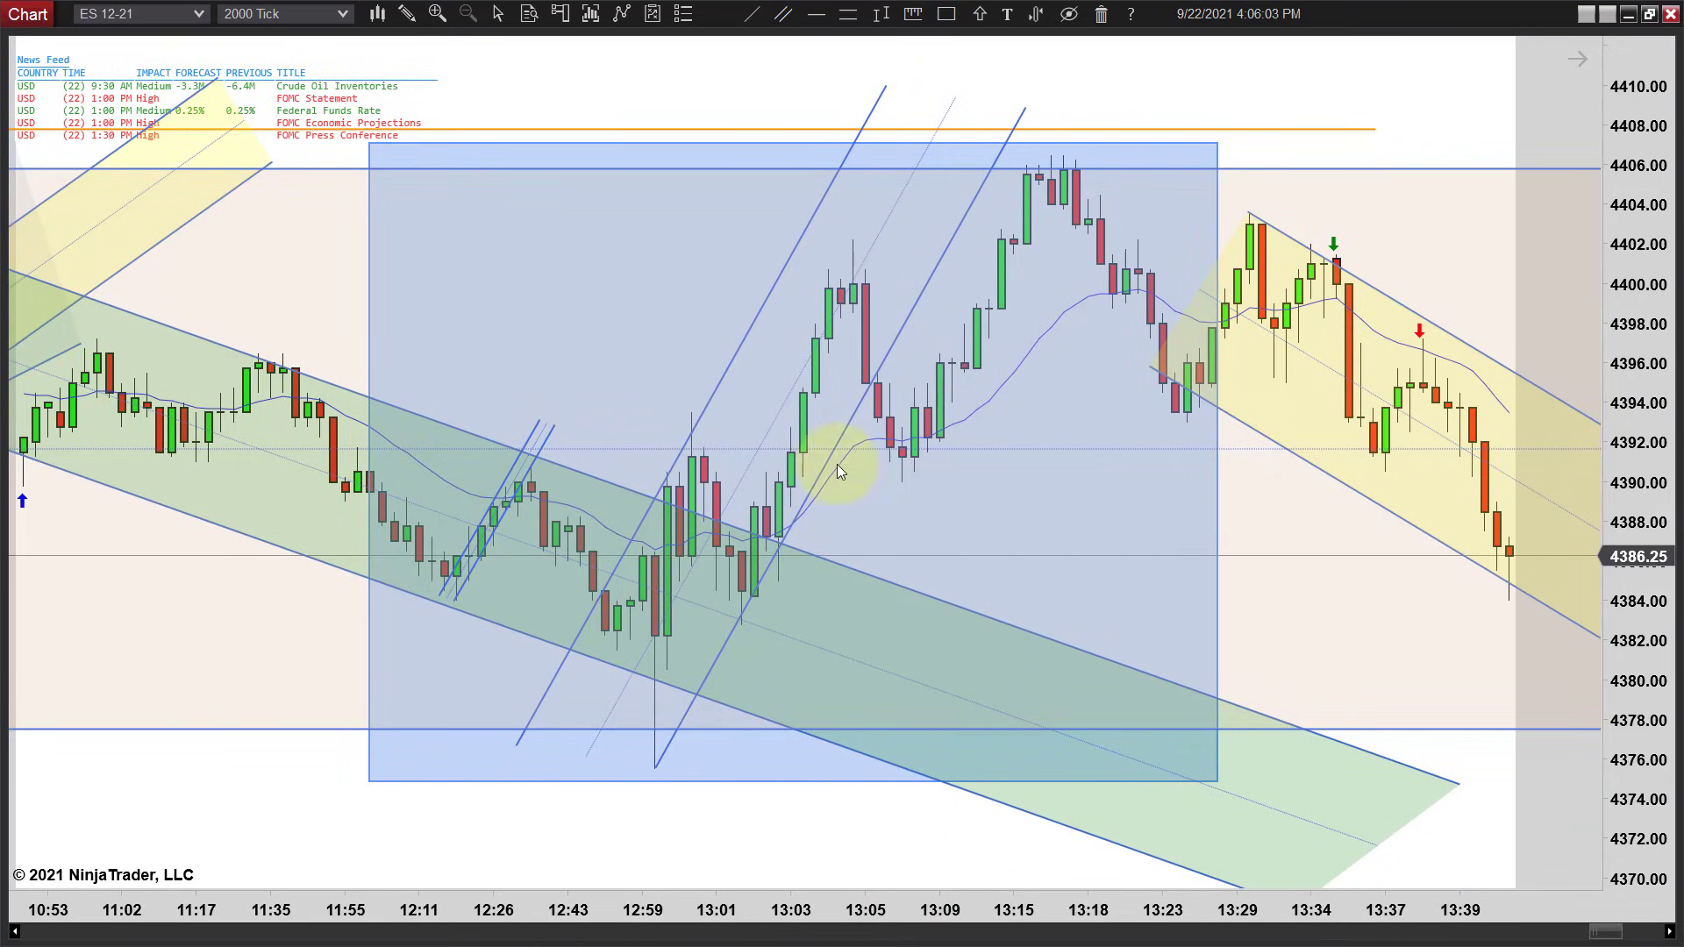
Move the chart forward to bring bars up to 13:46 into view
scroll(587, 676, down, 5)
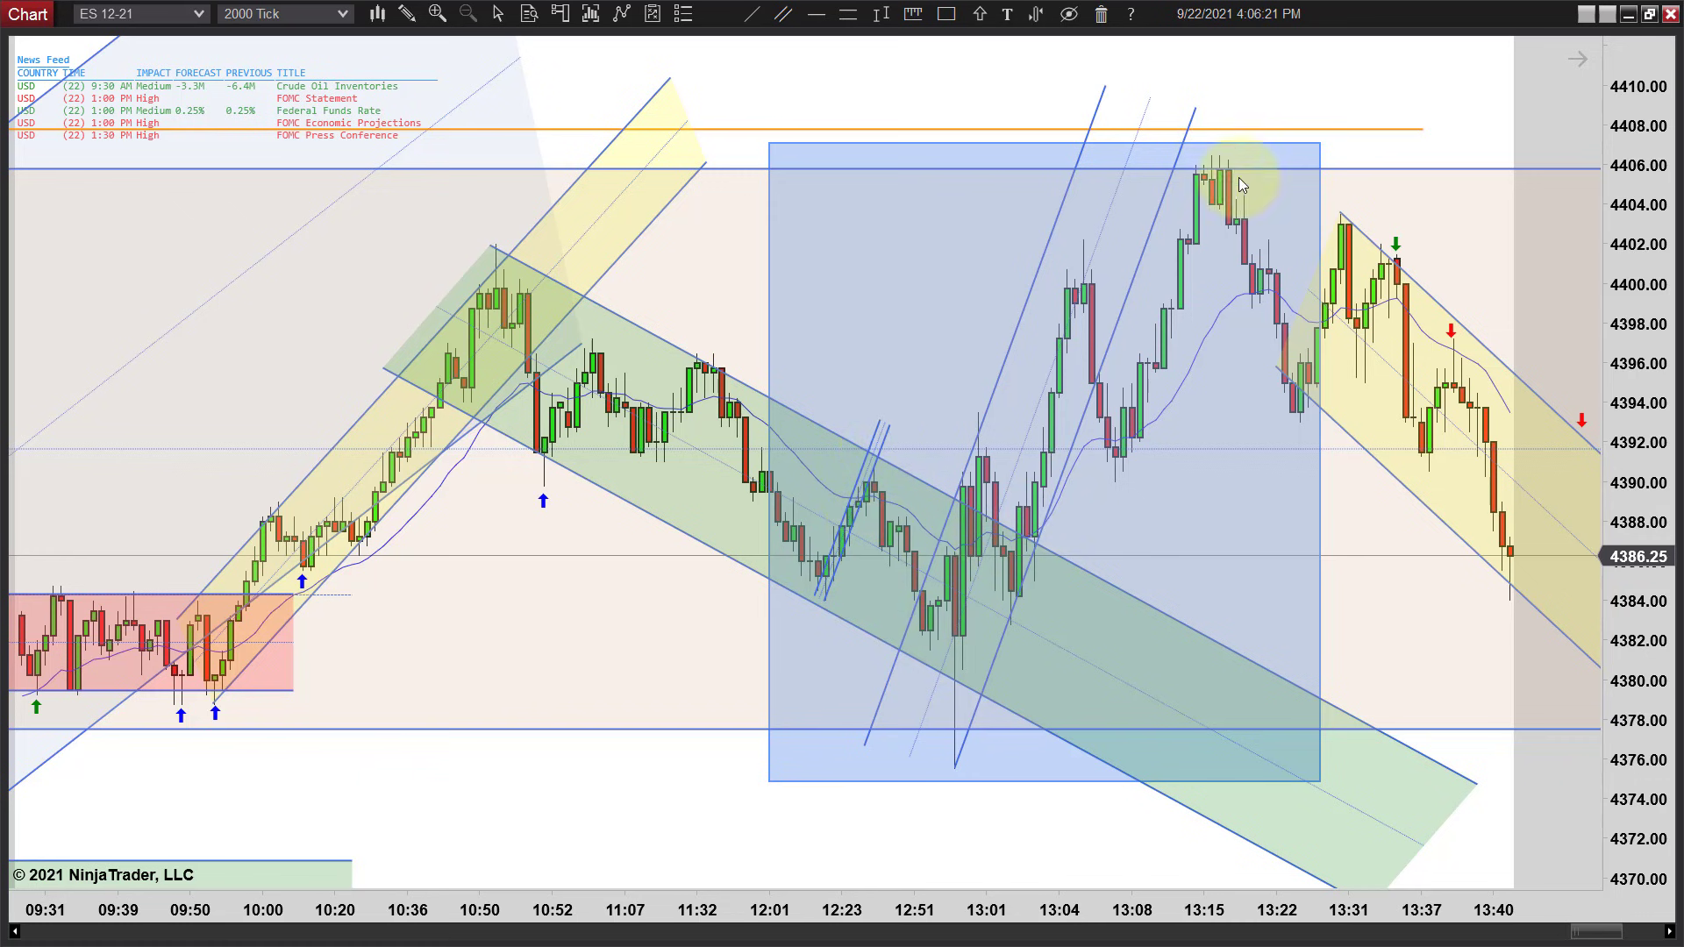
drag(1064, 819, 813, 602)
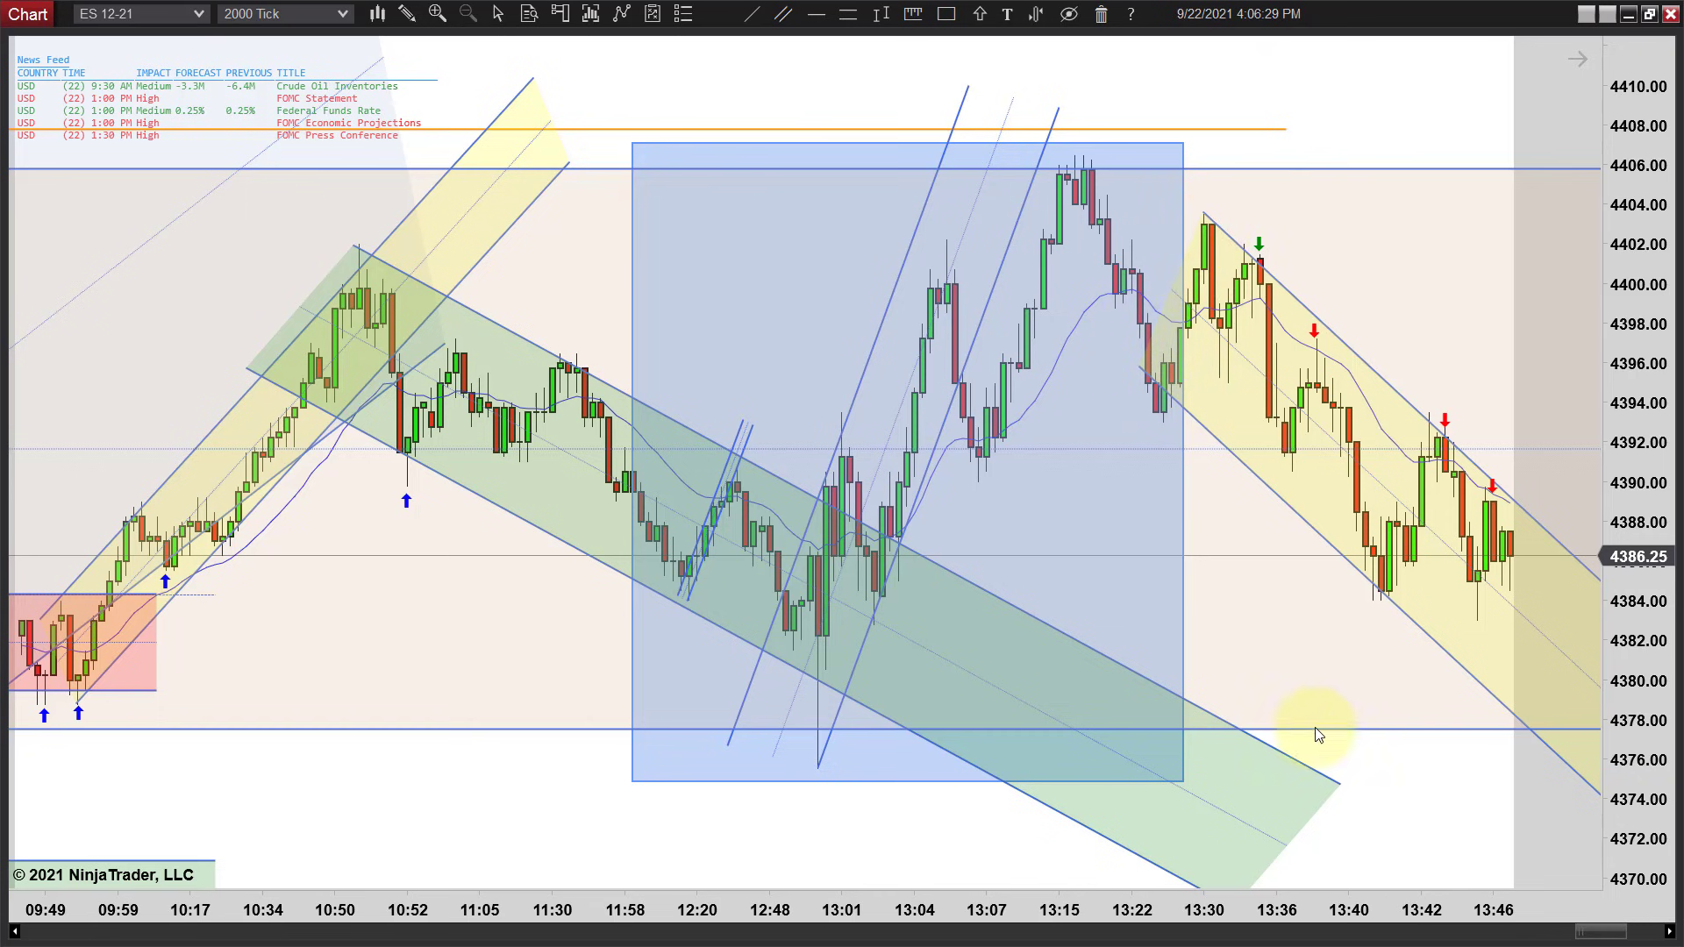
scroll(1356, 814, down, 5)
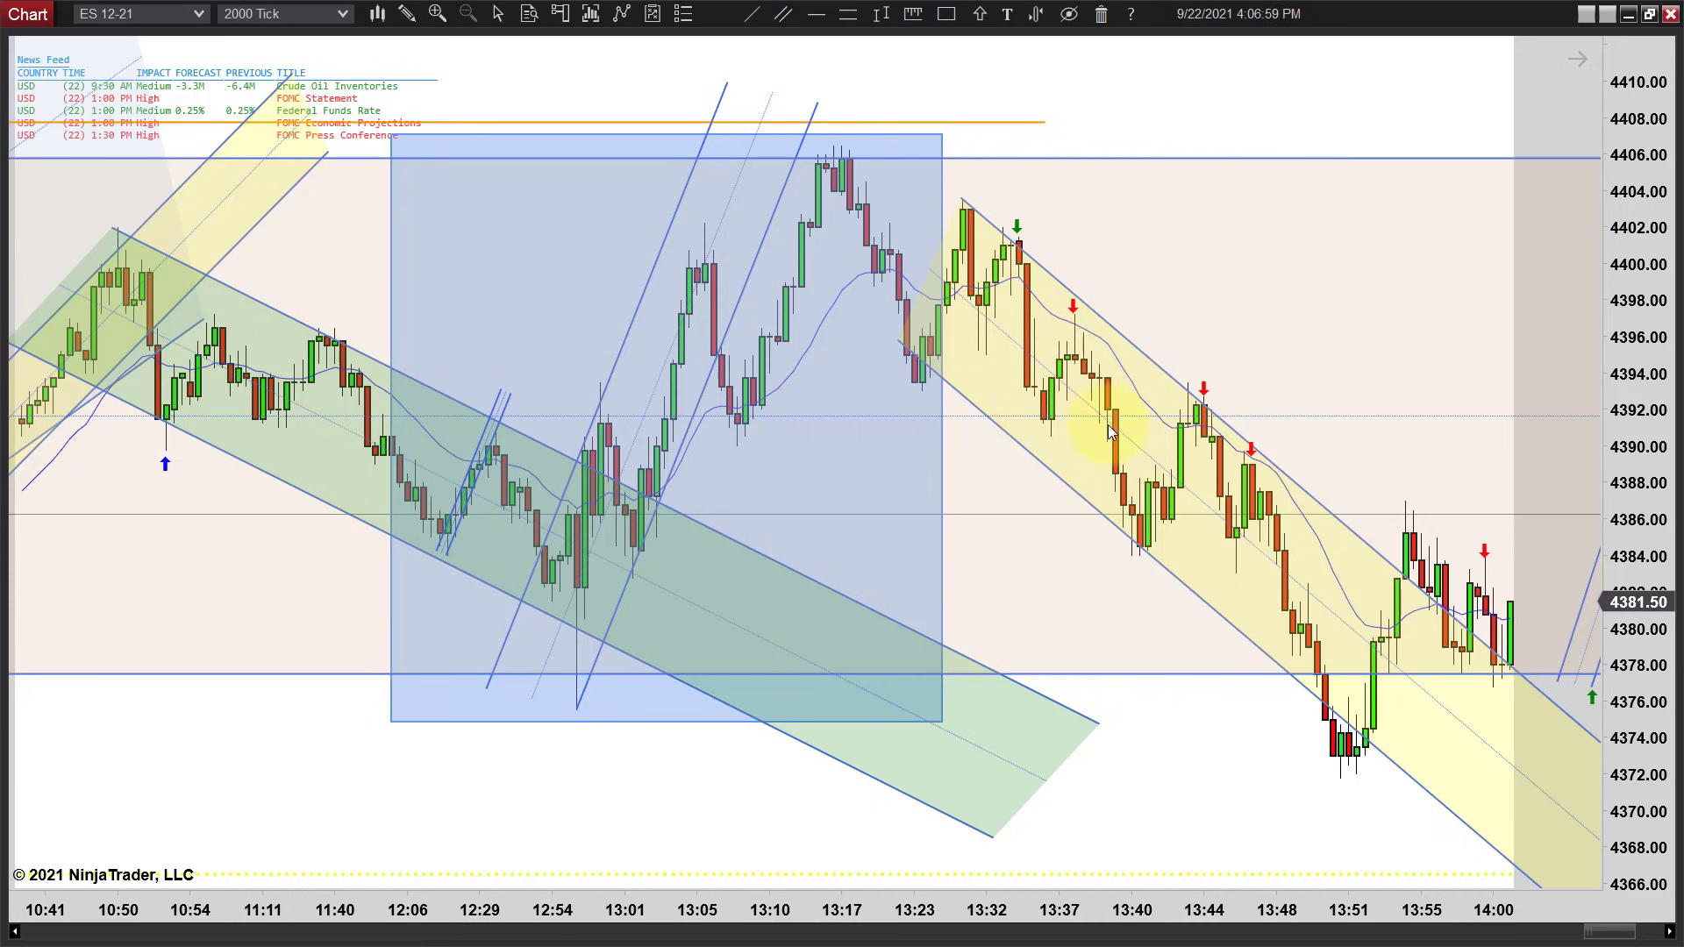
Select and then deselect the red sell arrow near 13:46, and scroll on to newer bars
scroll(1094, 913, down, 5)
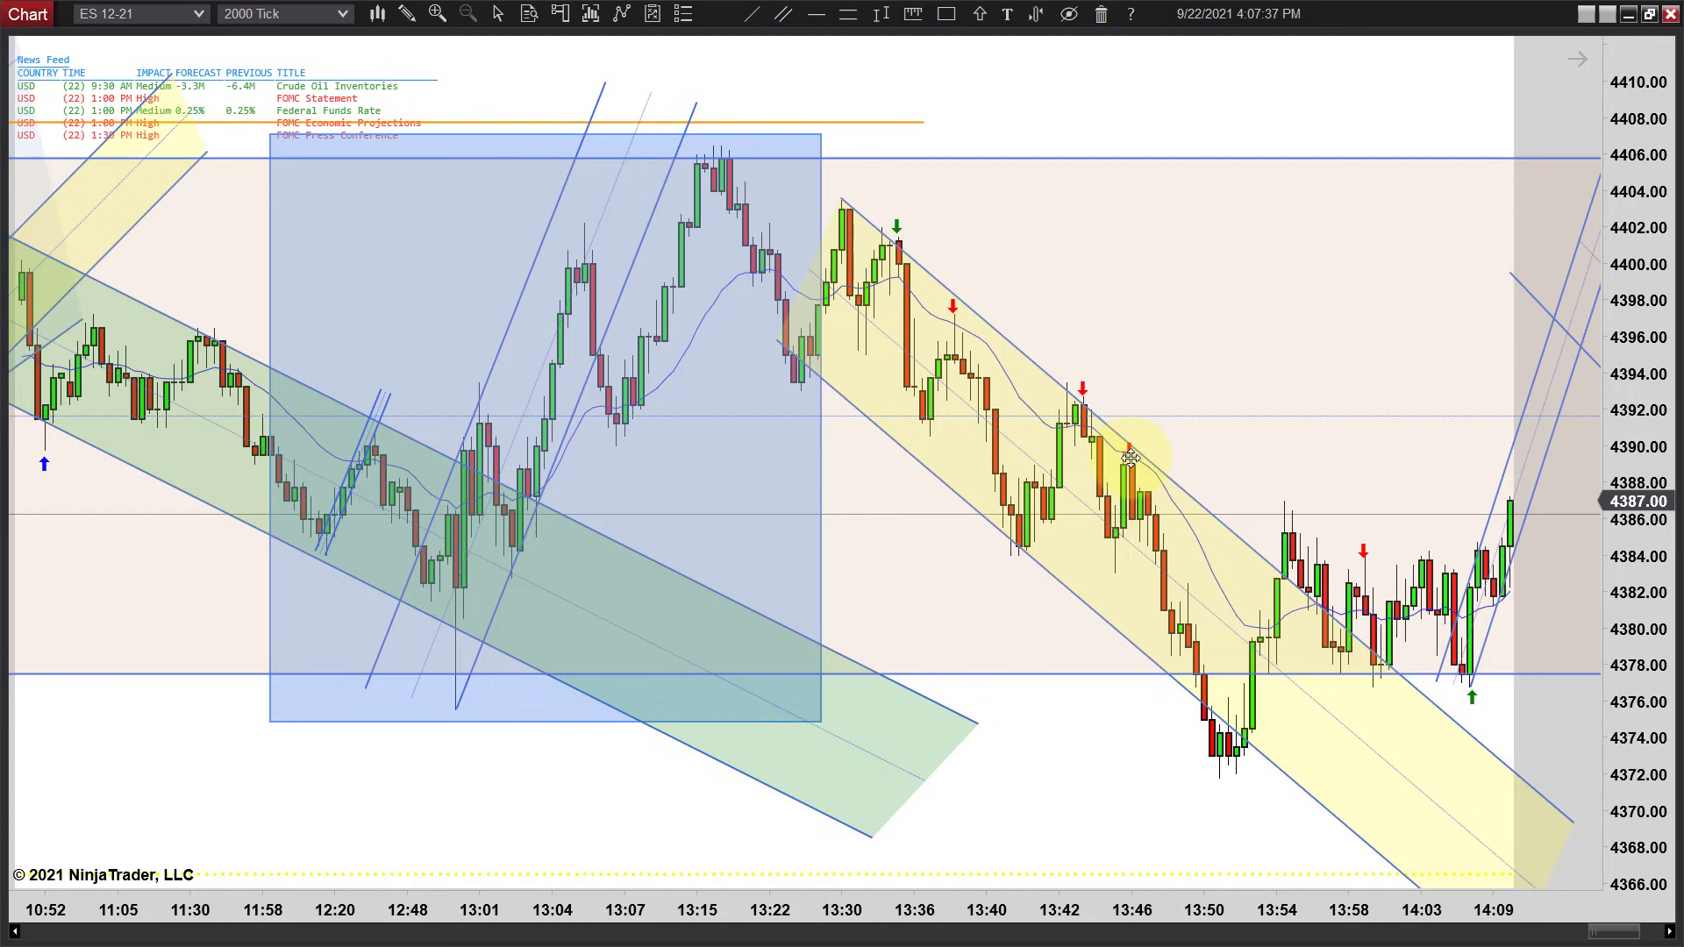
click(1130, 457)
click(1055, 768)
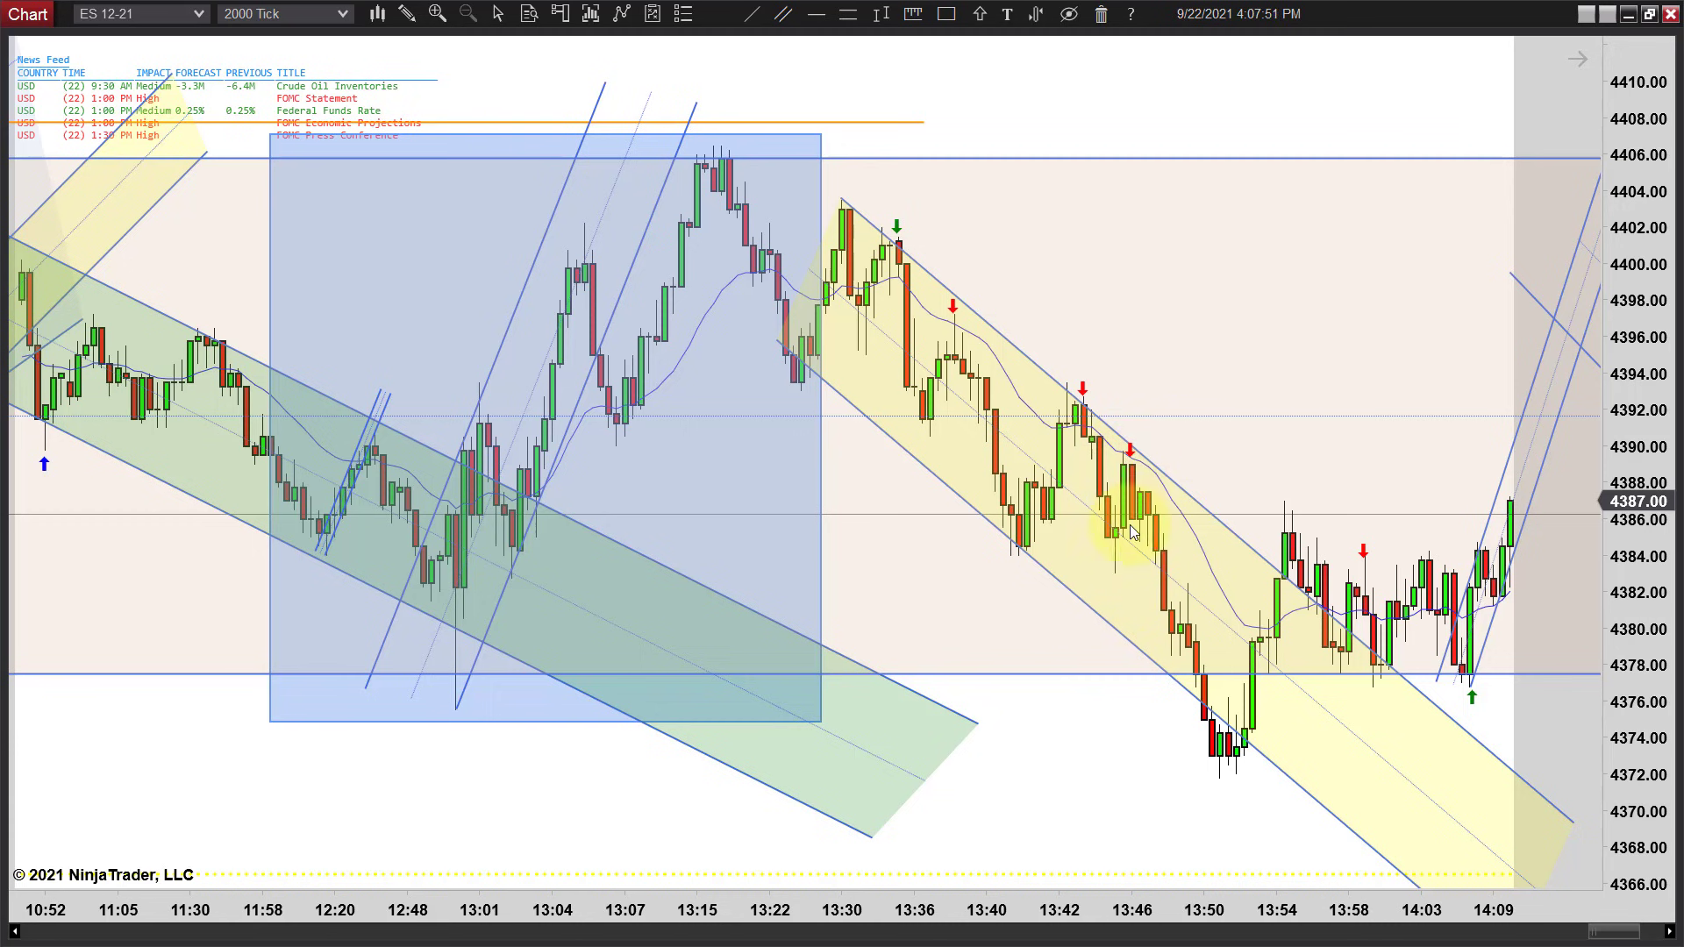
scroll(1105, 733, down, 3)
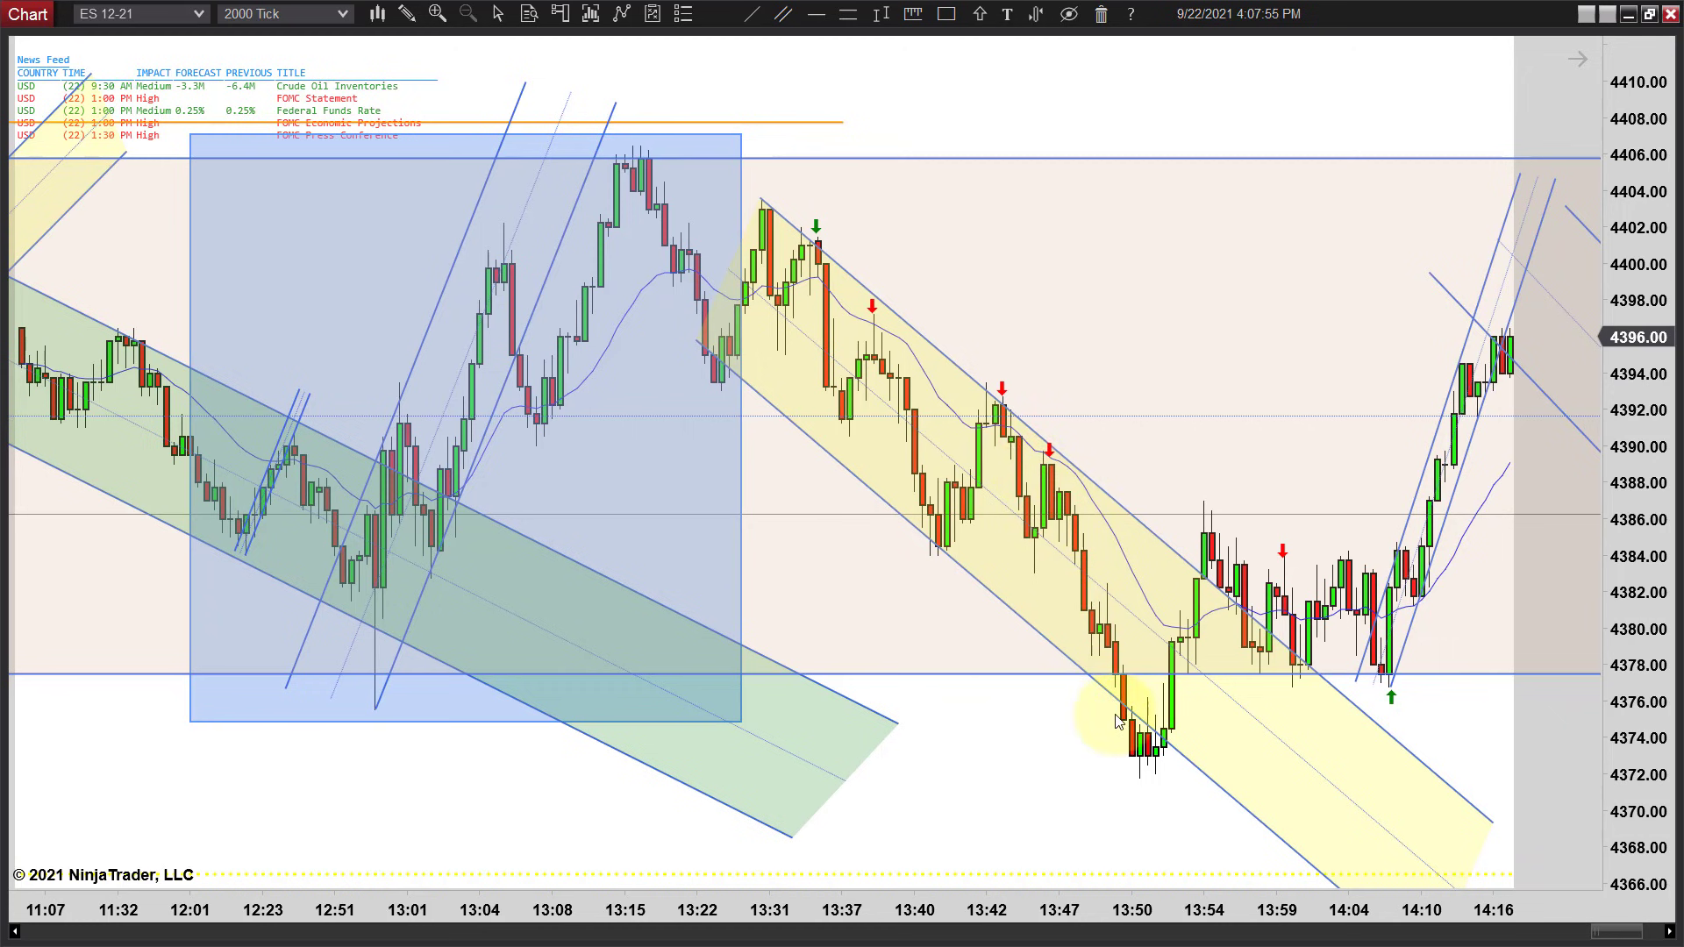
Drag the chart left to bring bars through 14:39 into view
drag(1052, 781, 789, 725)
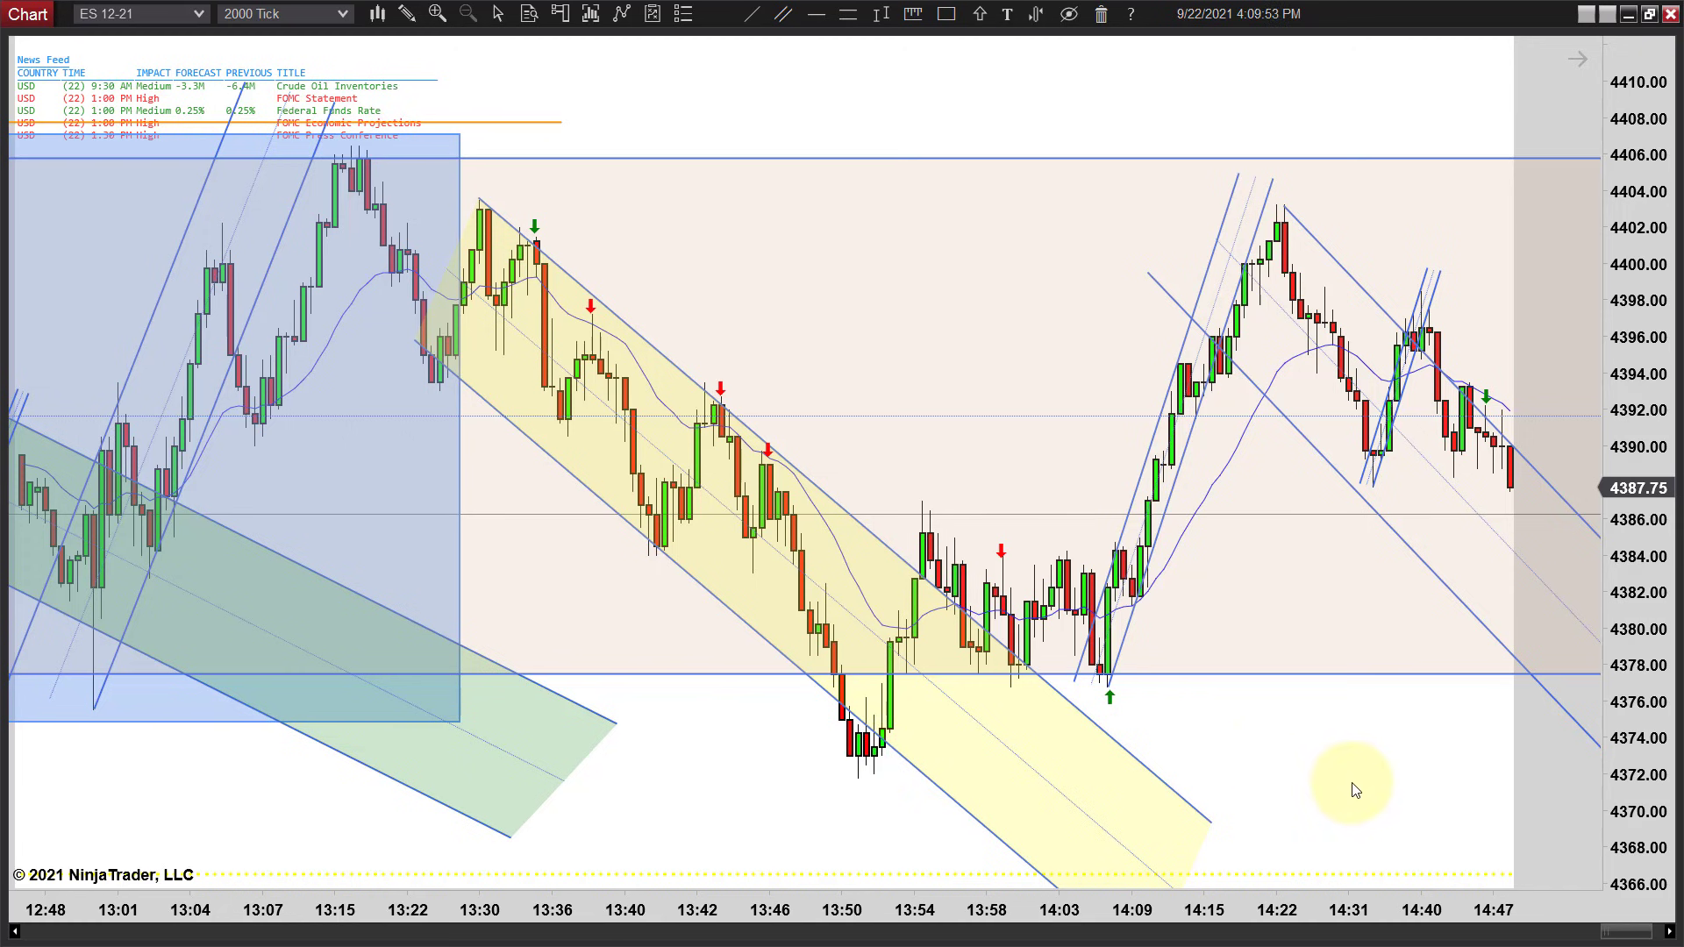
Zoom in horizontally on the afternoon bars, roughly 13:01 to 14:59
scroll(1316, 781, down, 5)
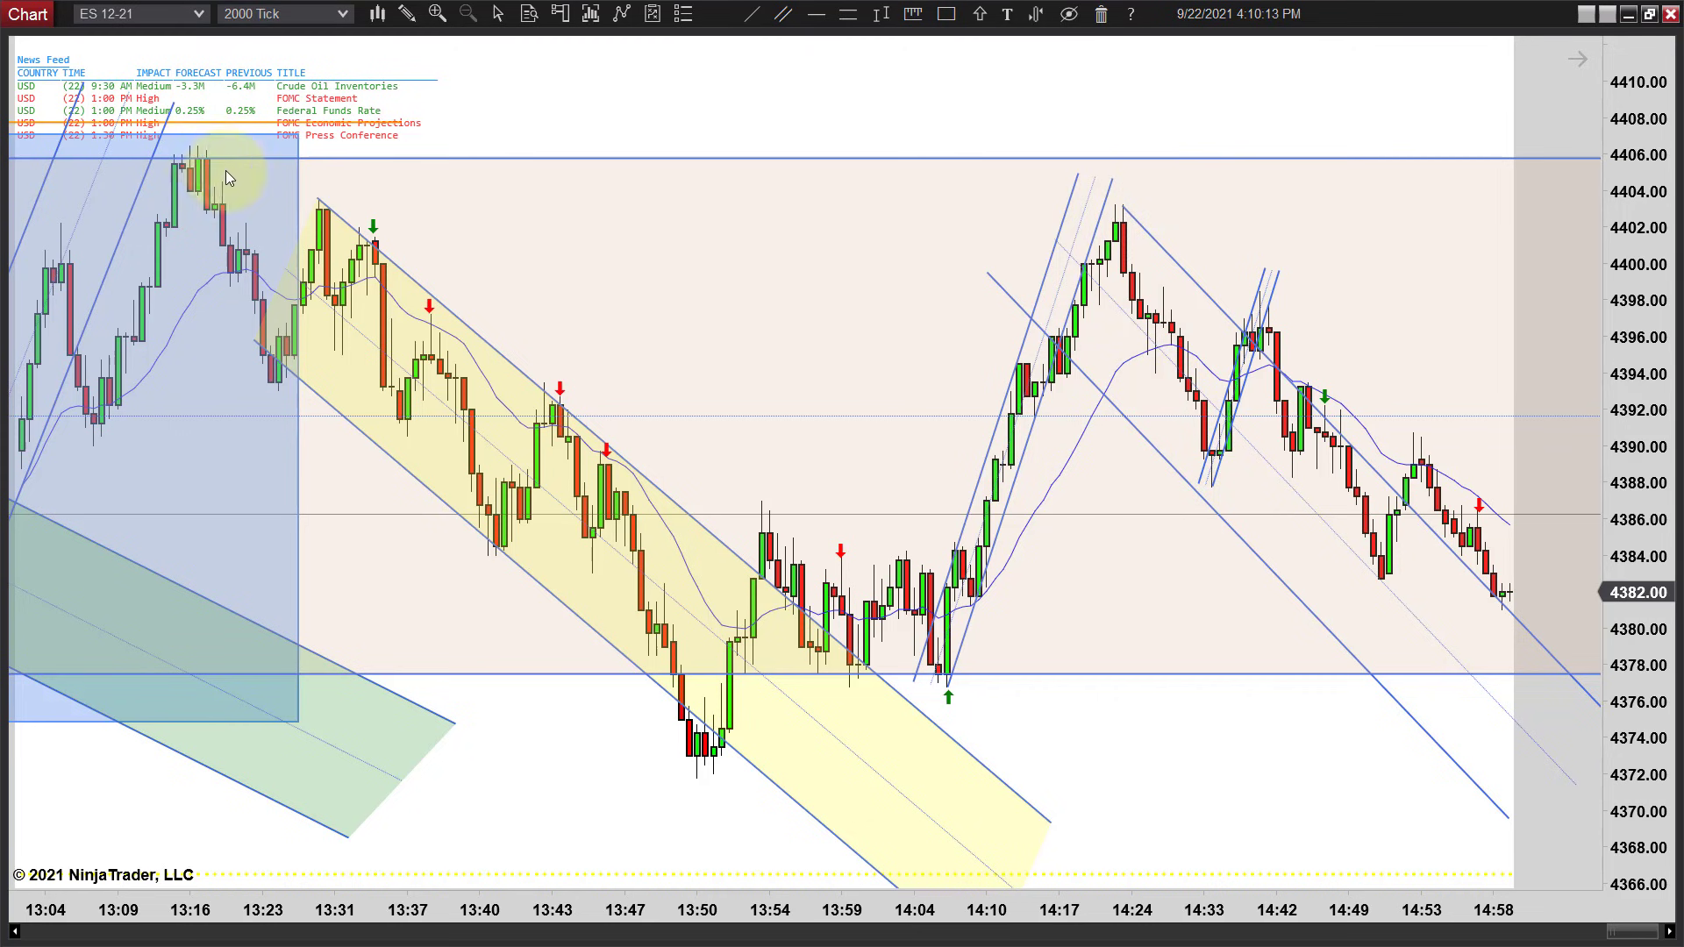
scroll(1176, 780, down, 3)
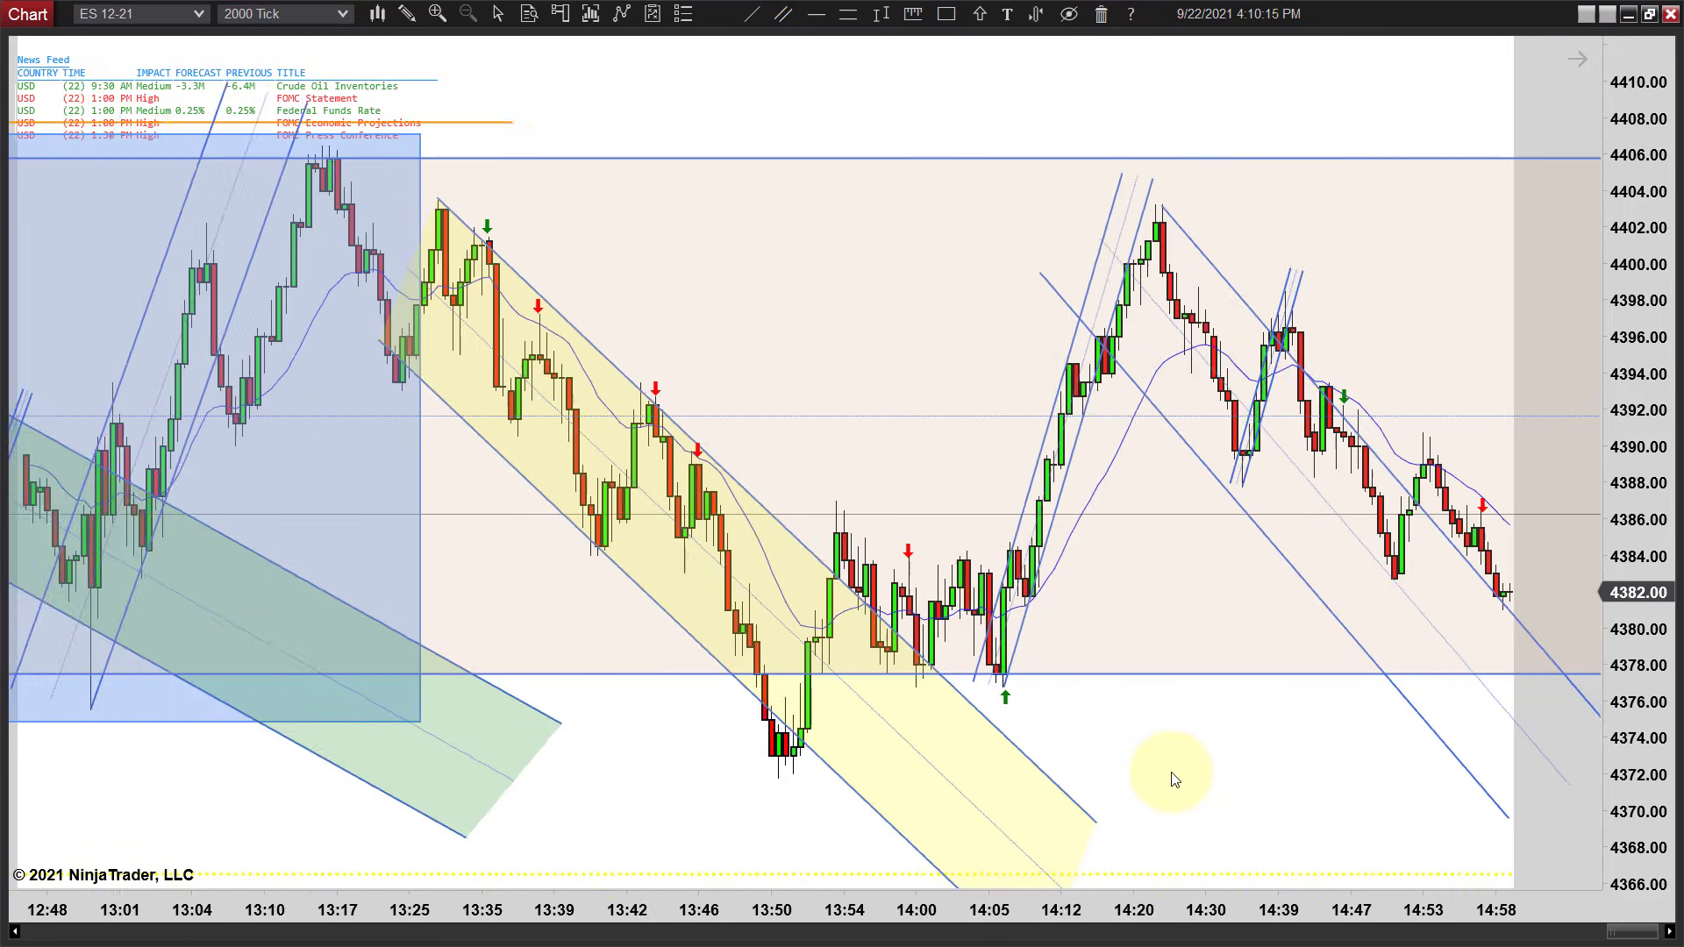
scroll(1175, 780, down, 1)
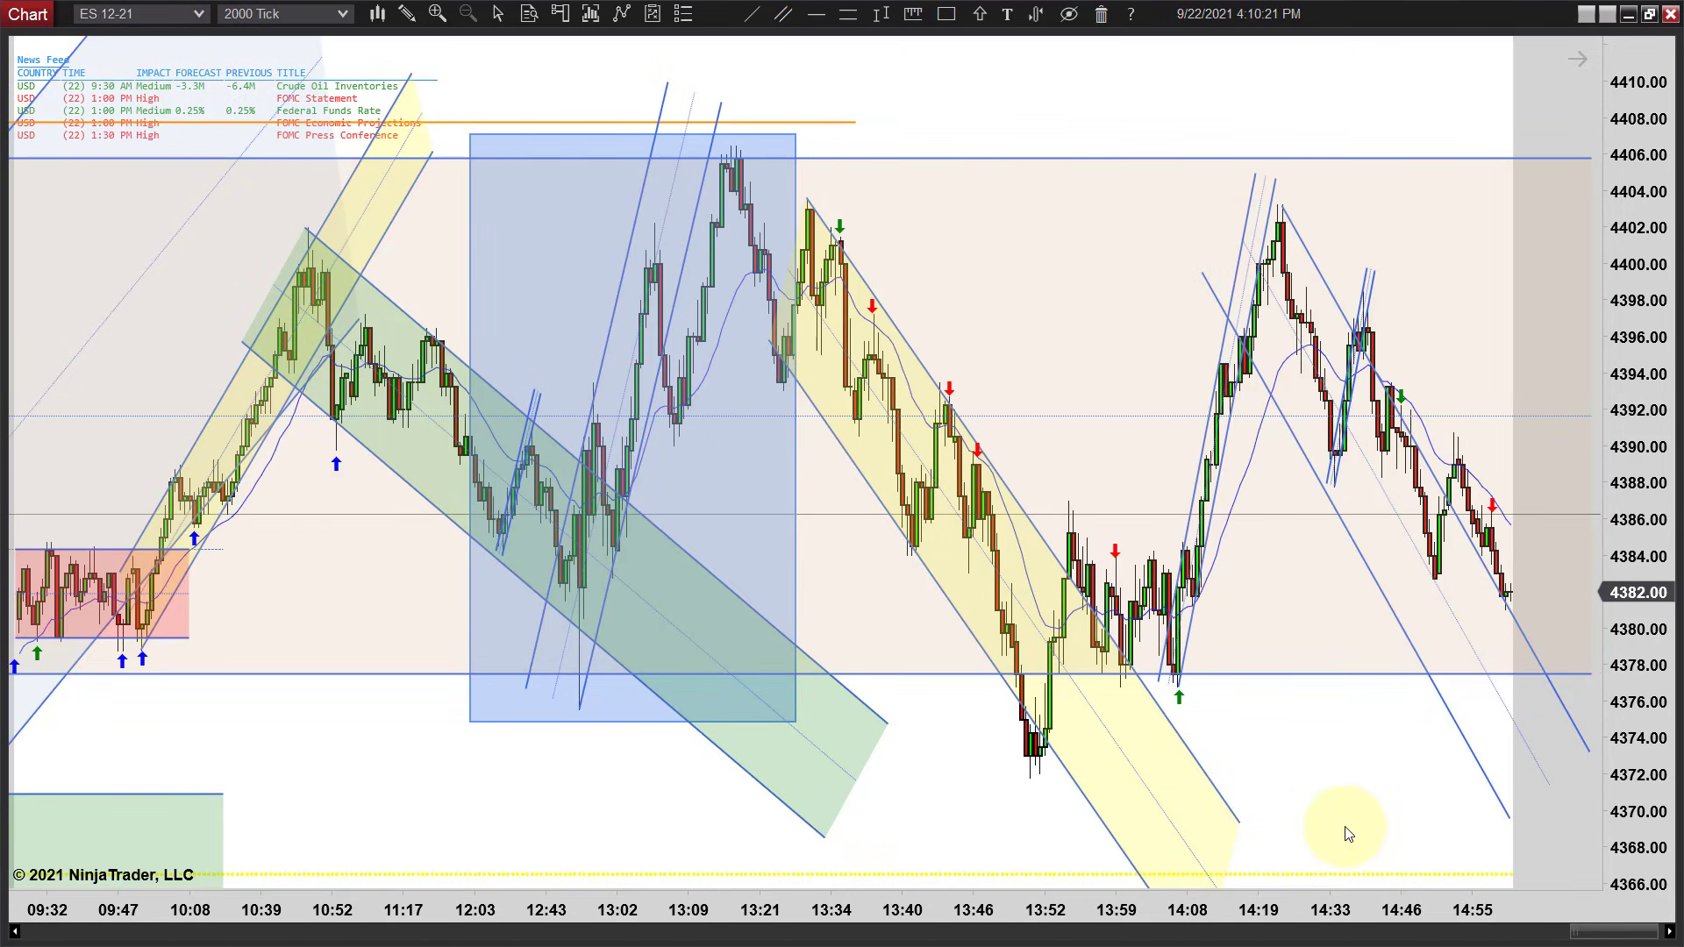
scroll(1348, 835, up, 4)
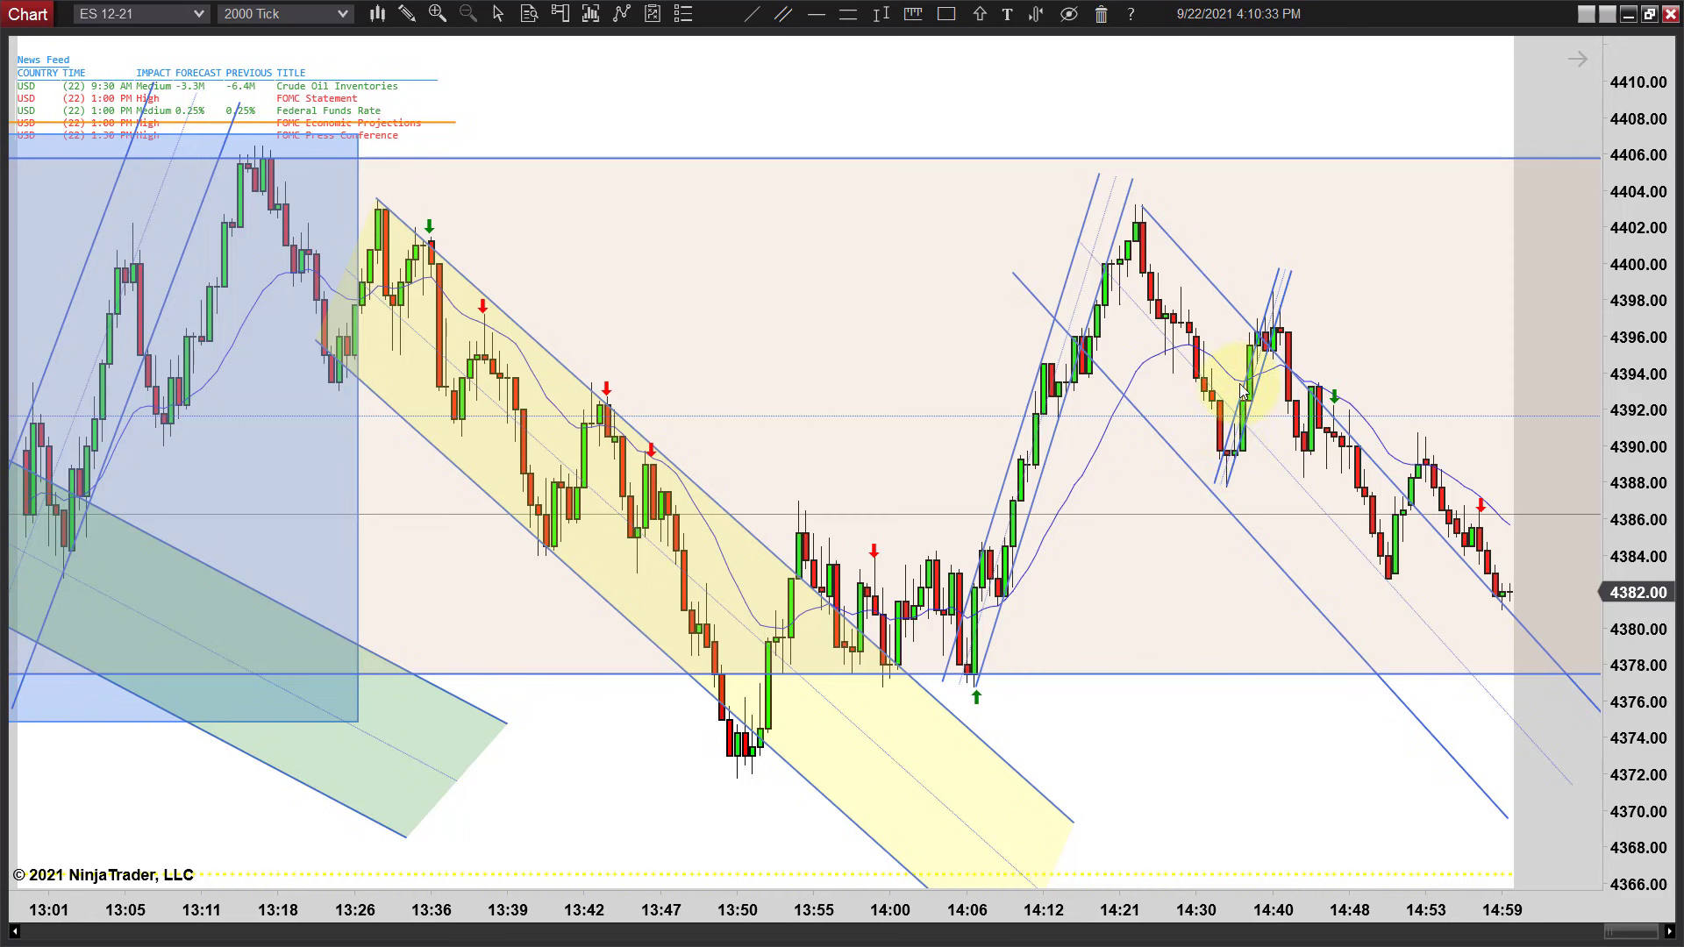
Place an Arrow Up Green marker below the 14:30 swing low
click(978, 17)
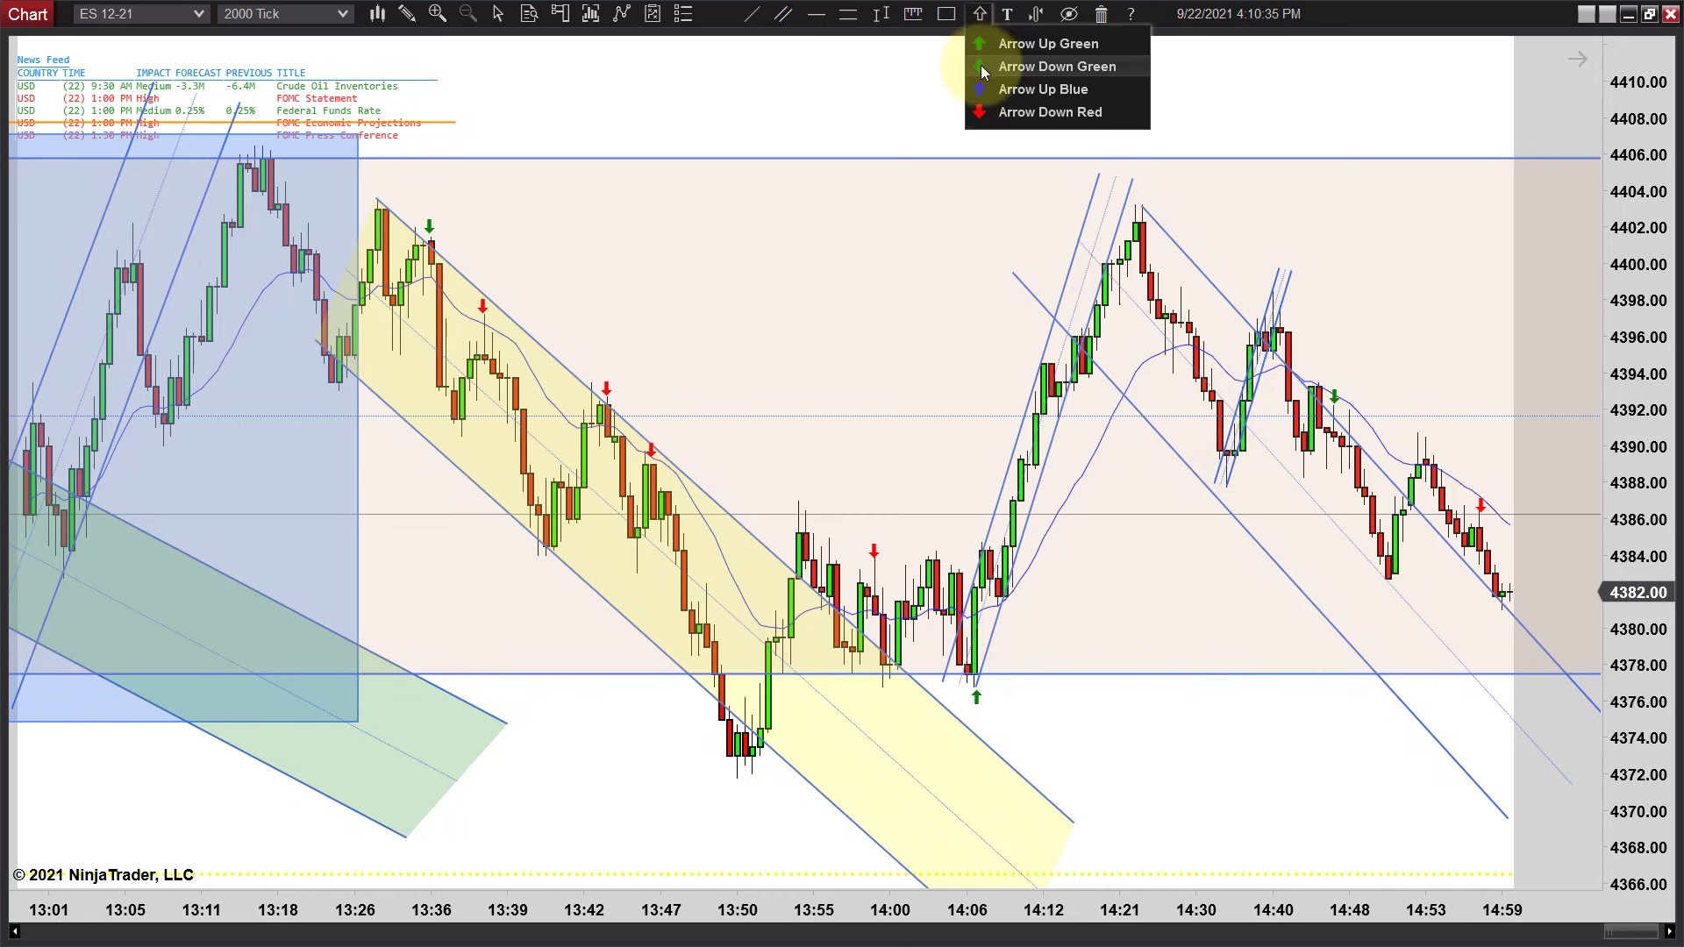
click(983, 95)
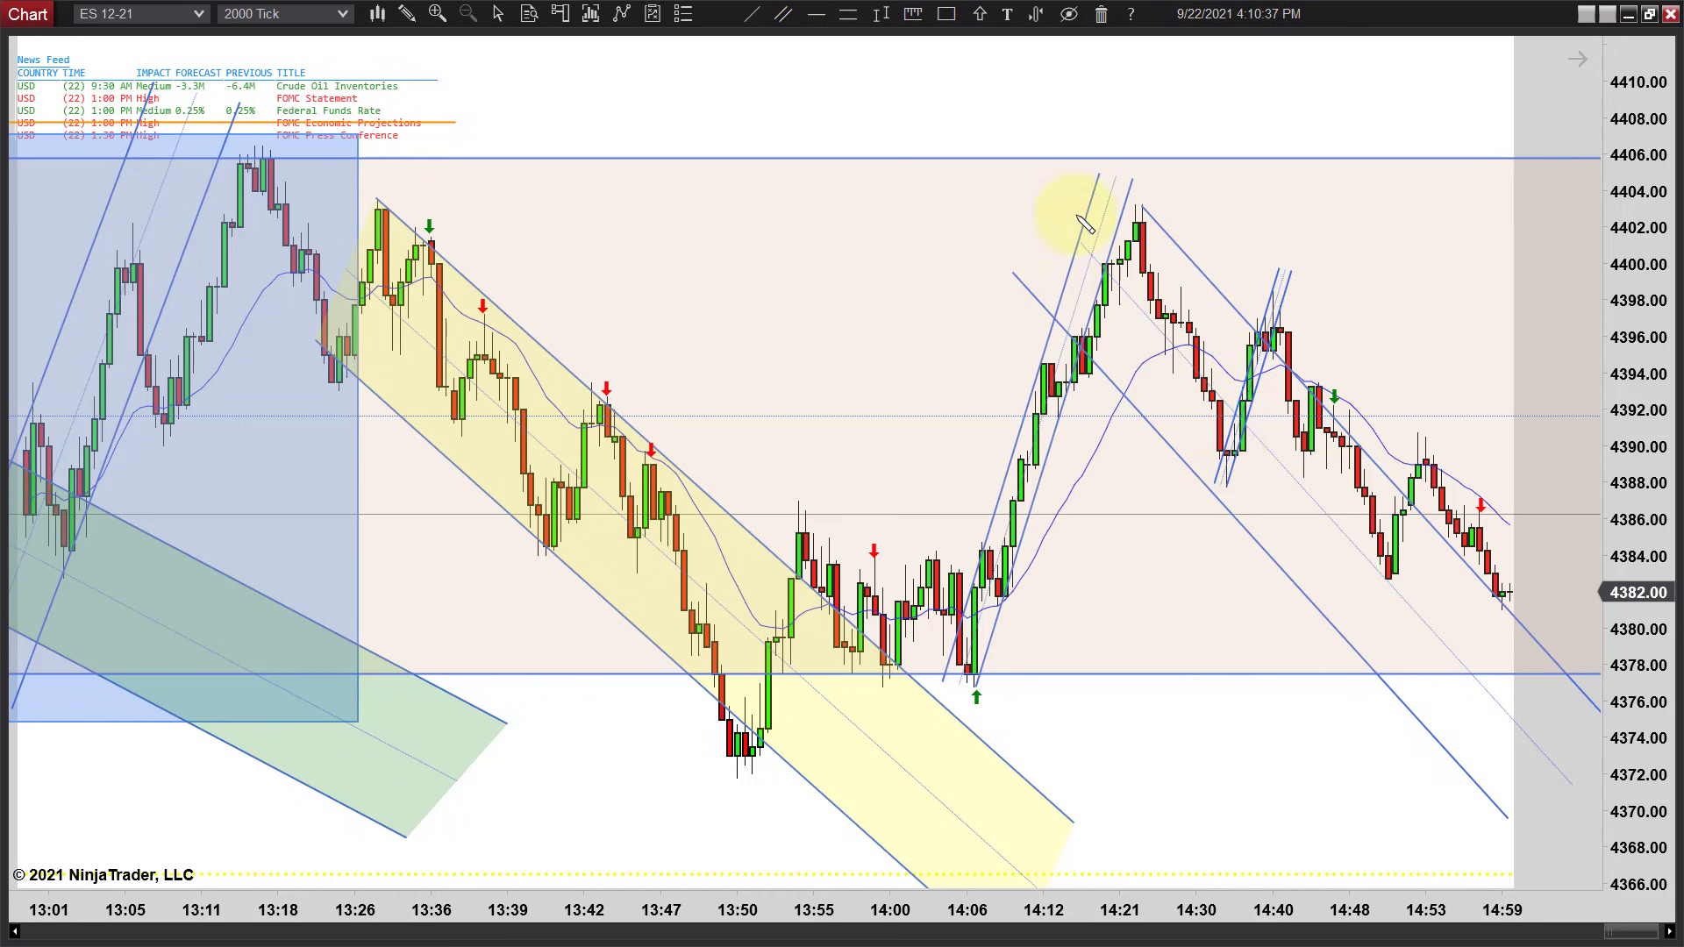
click(979, 14)
click(980, 56)
click(1108, 526)
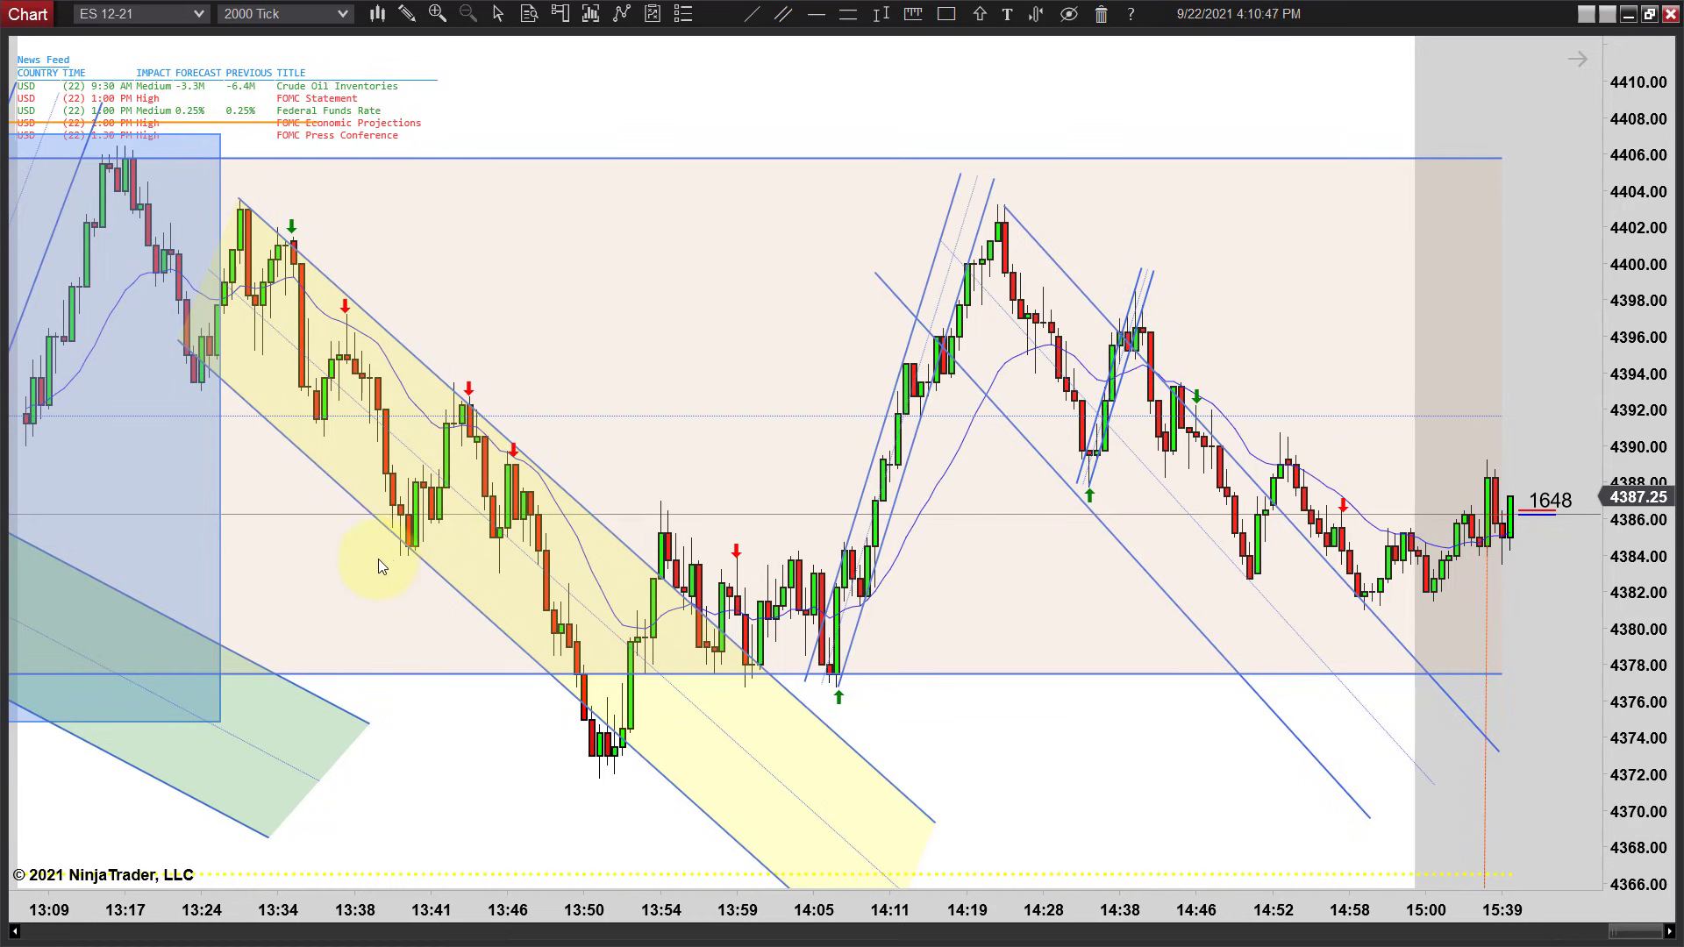
scroll(526, 728, up, 3)
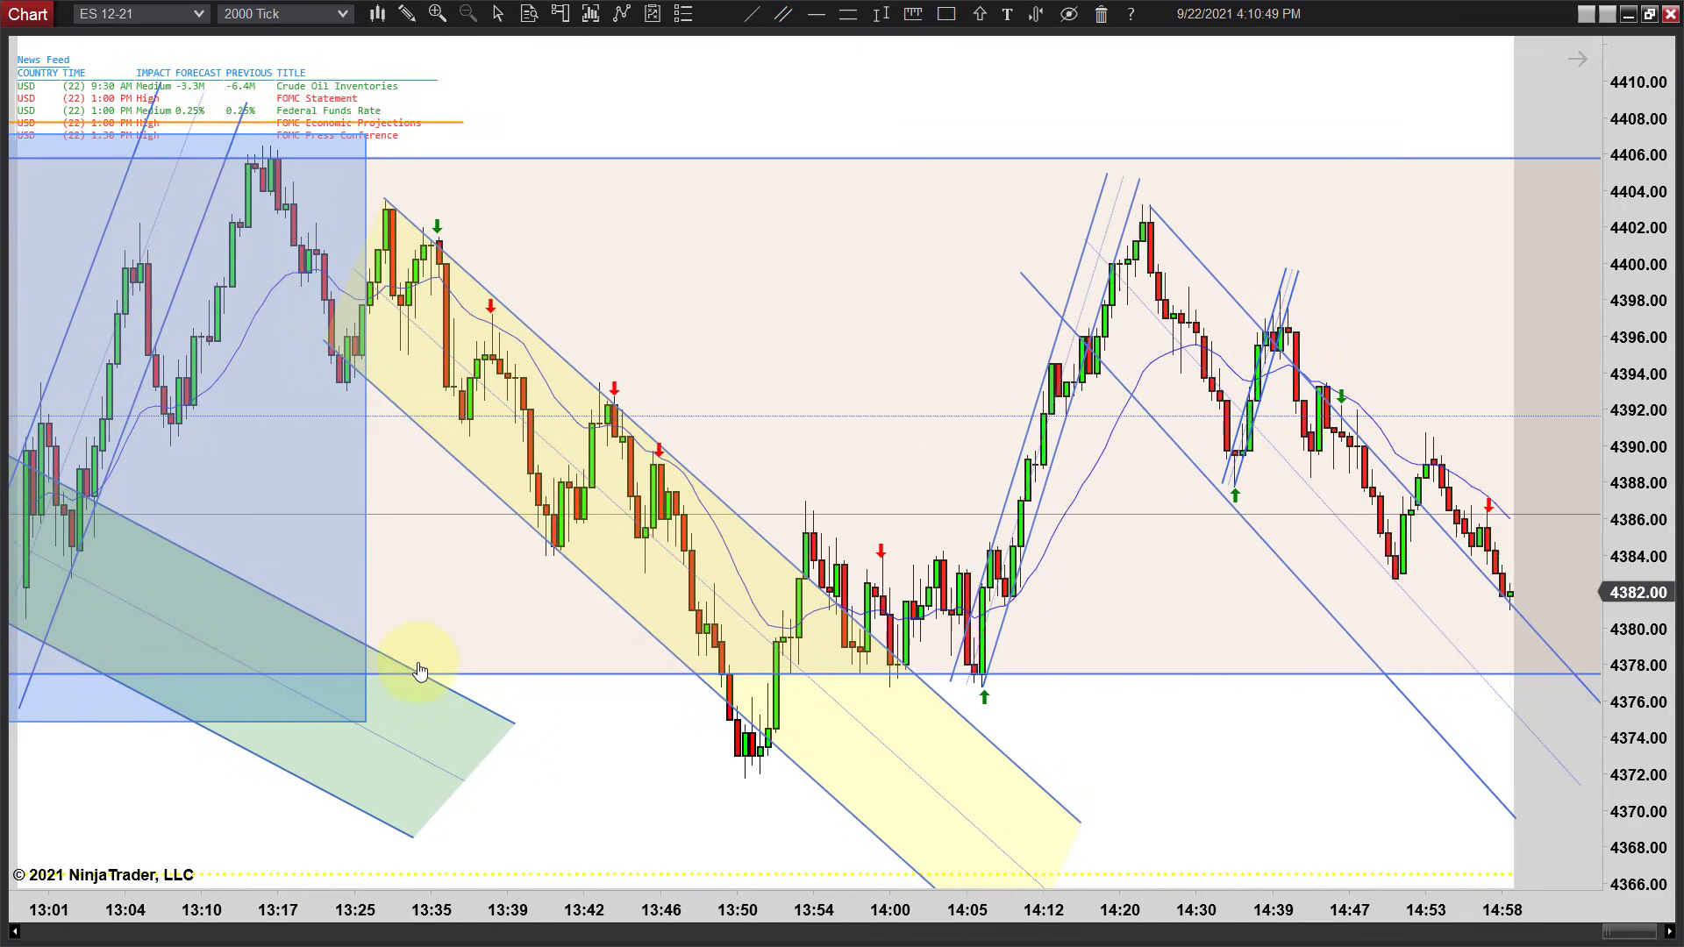
scroll(789, 561, down, 5)
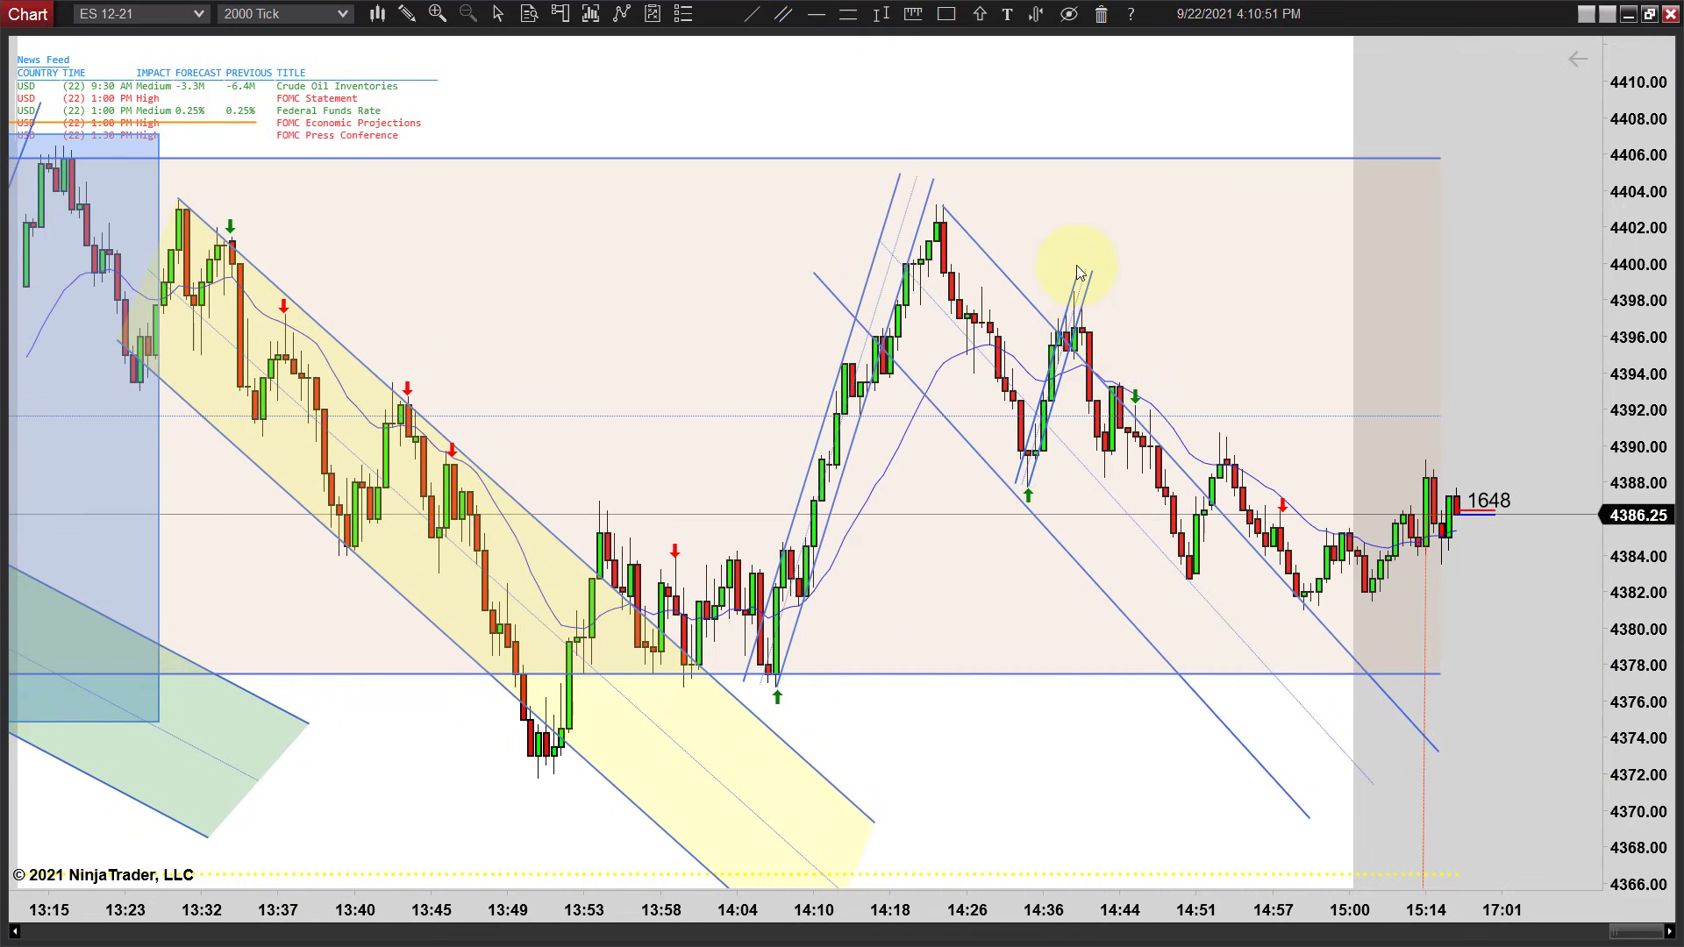
Place two Arrow Down Green markers above the bars topping around 14:40
click(984, 15)
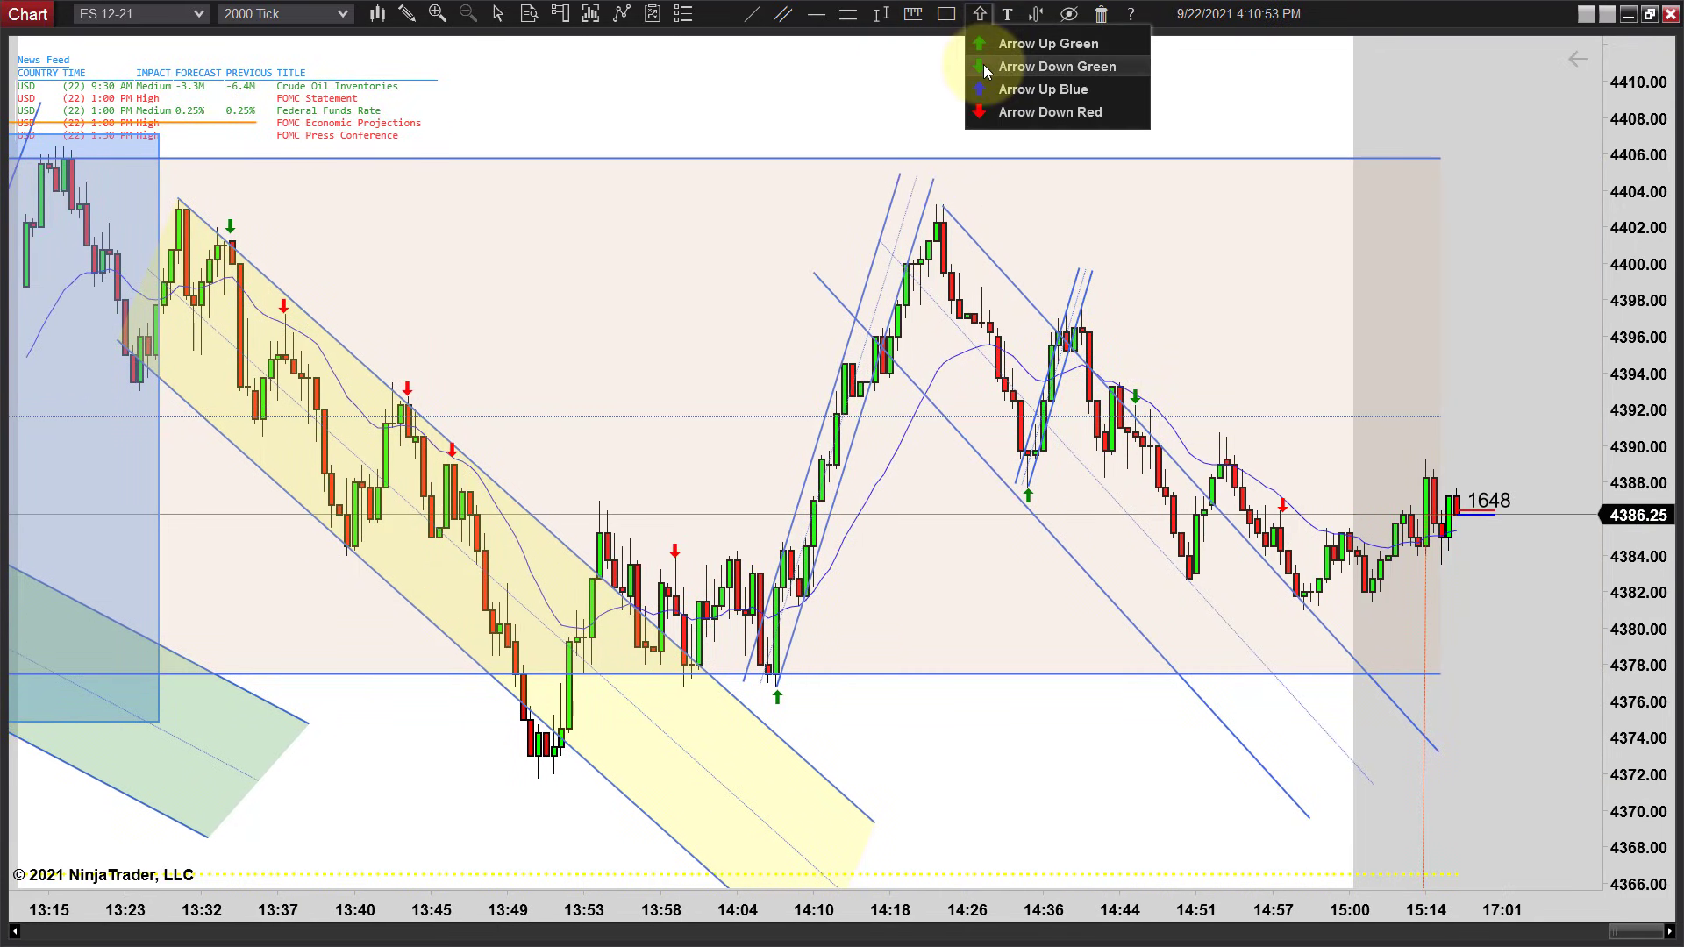
click(995, 64)
click(1084, 307)
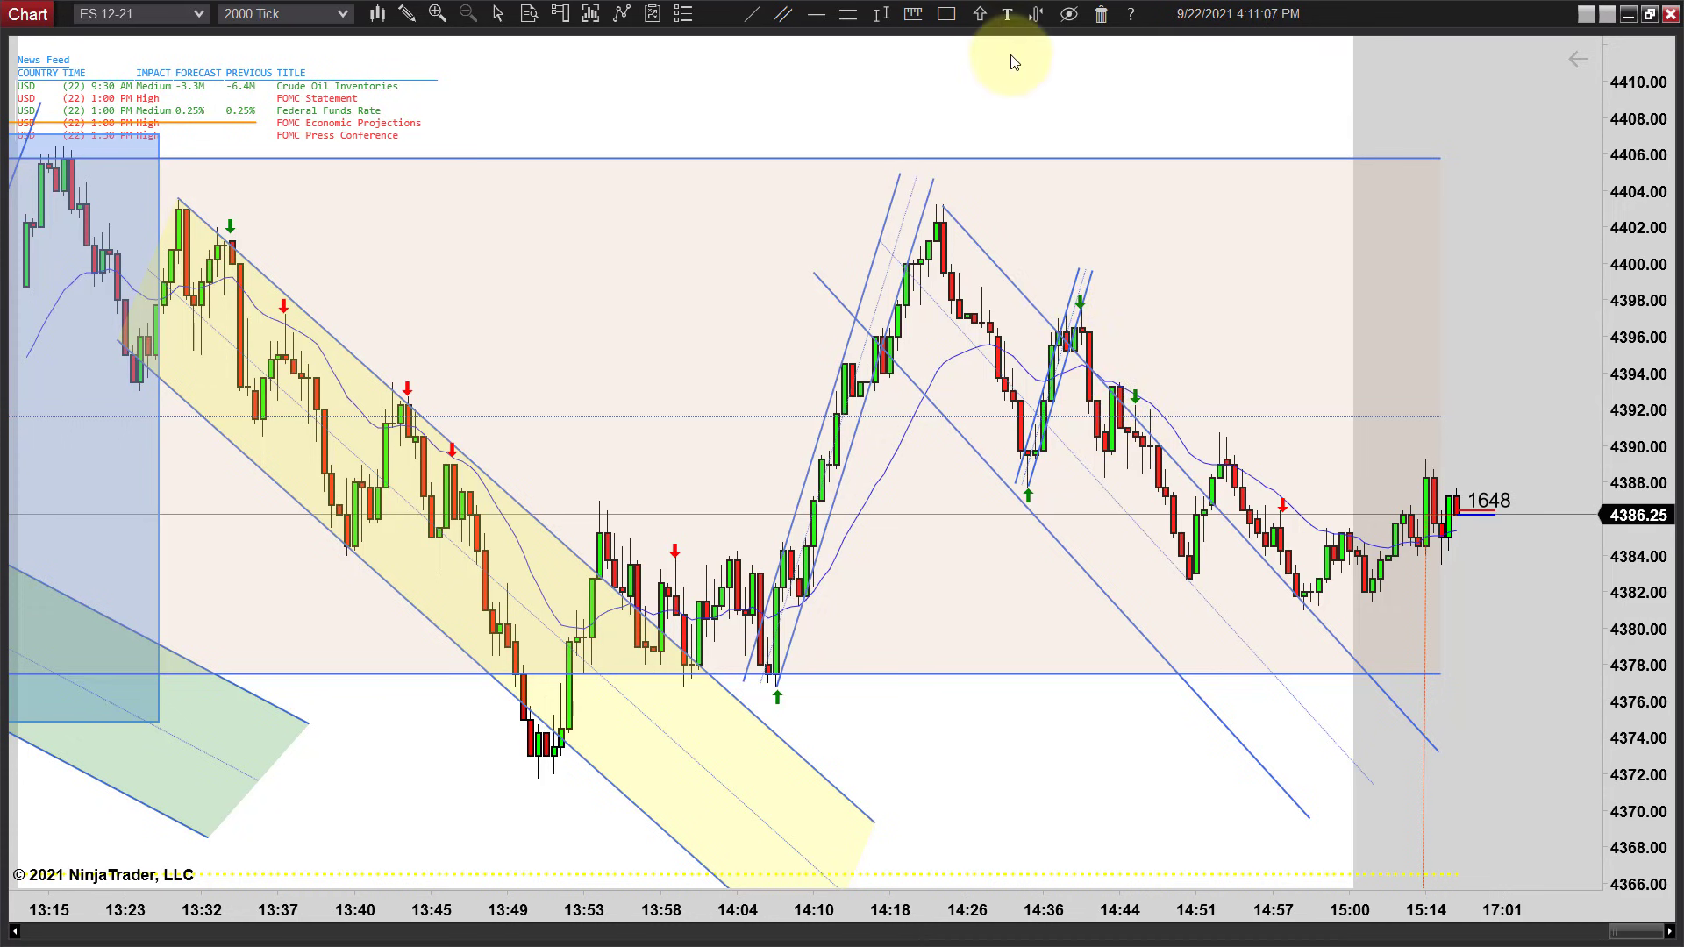
click(983, 14)
click(996, 88)
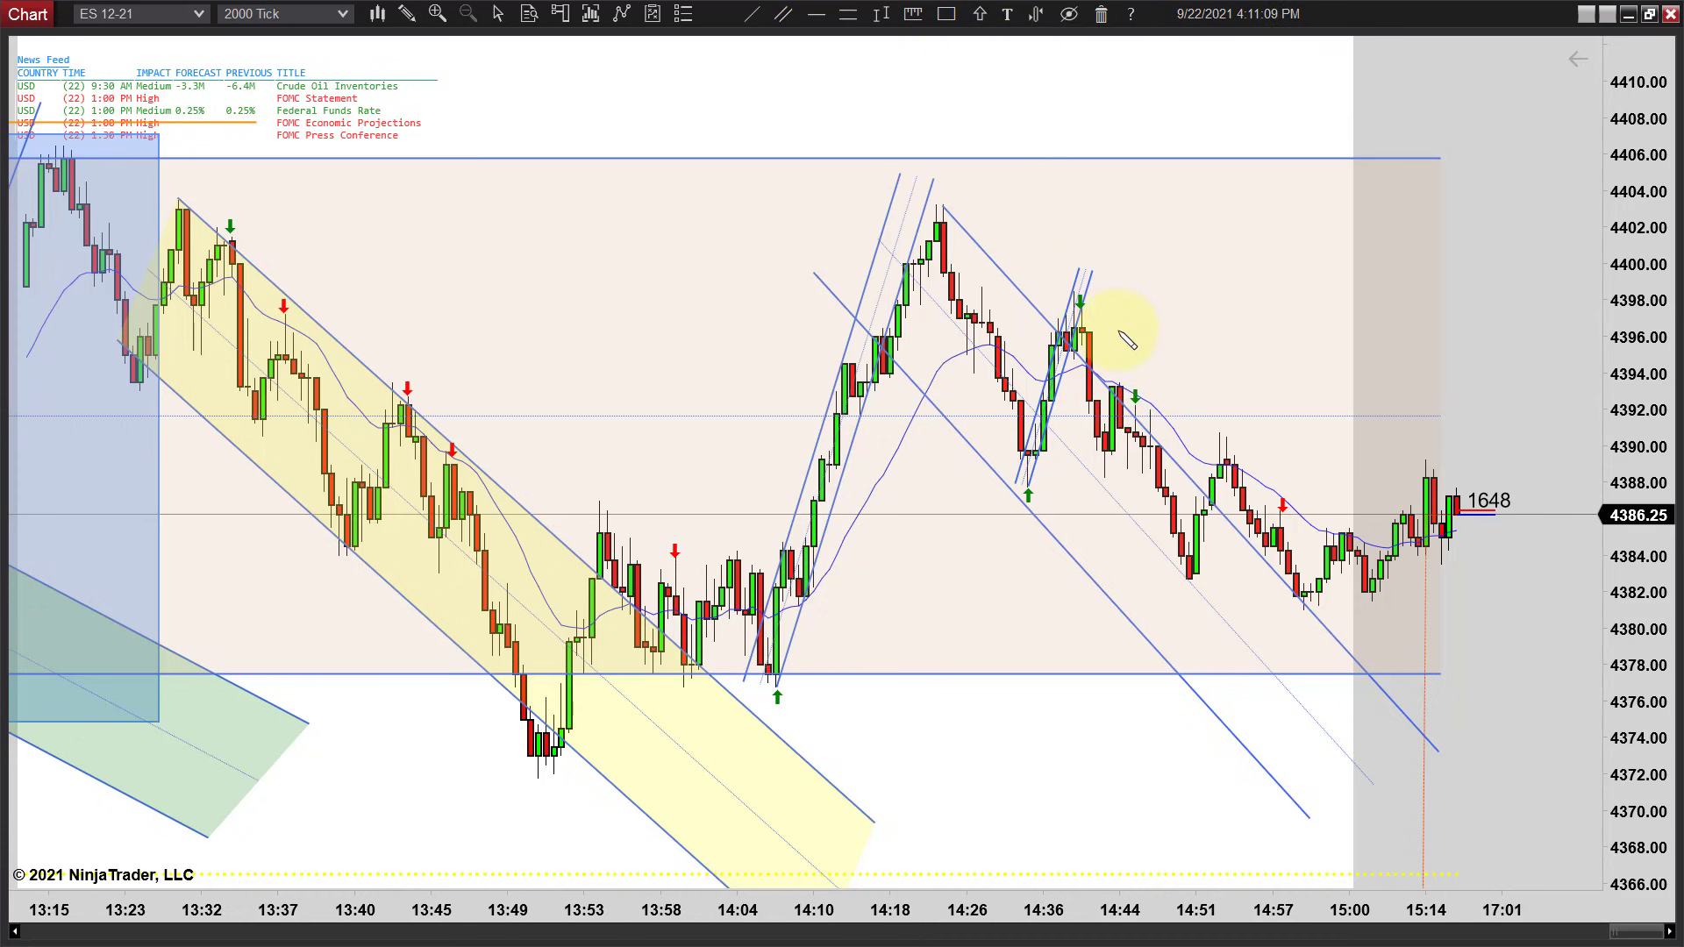
click(1120, 375)
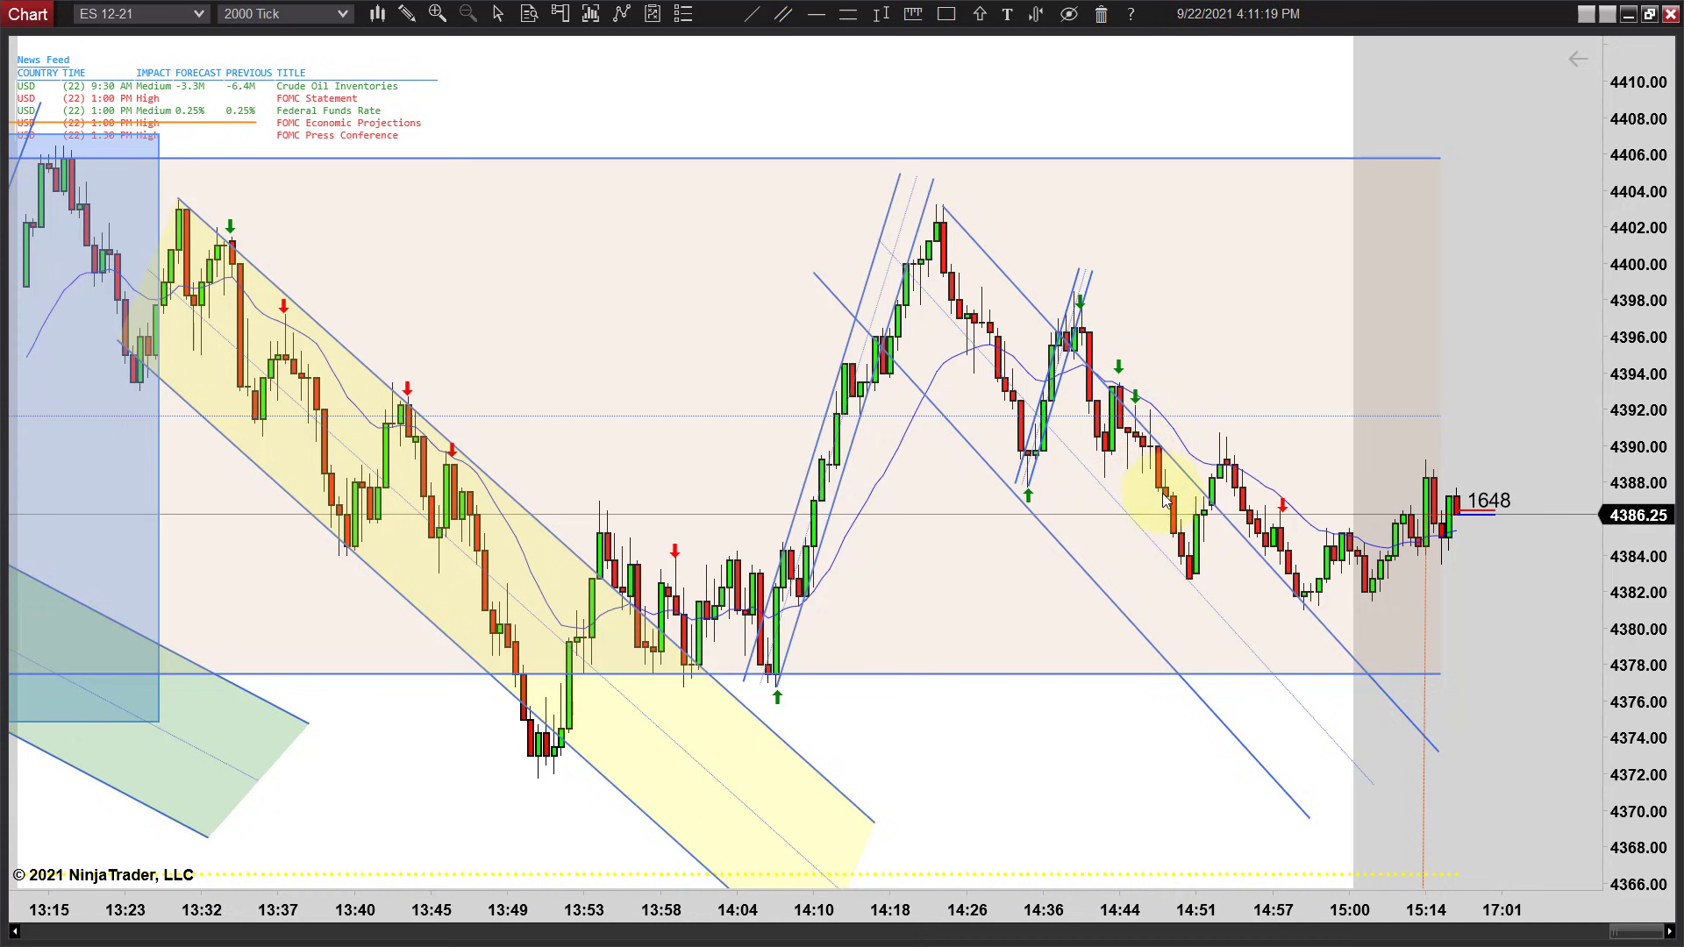
drag(1109, 778, 993, 776)
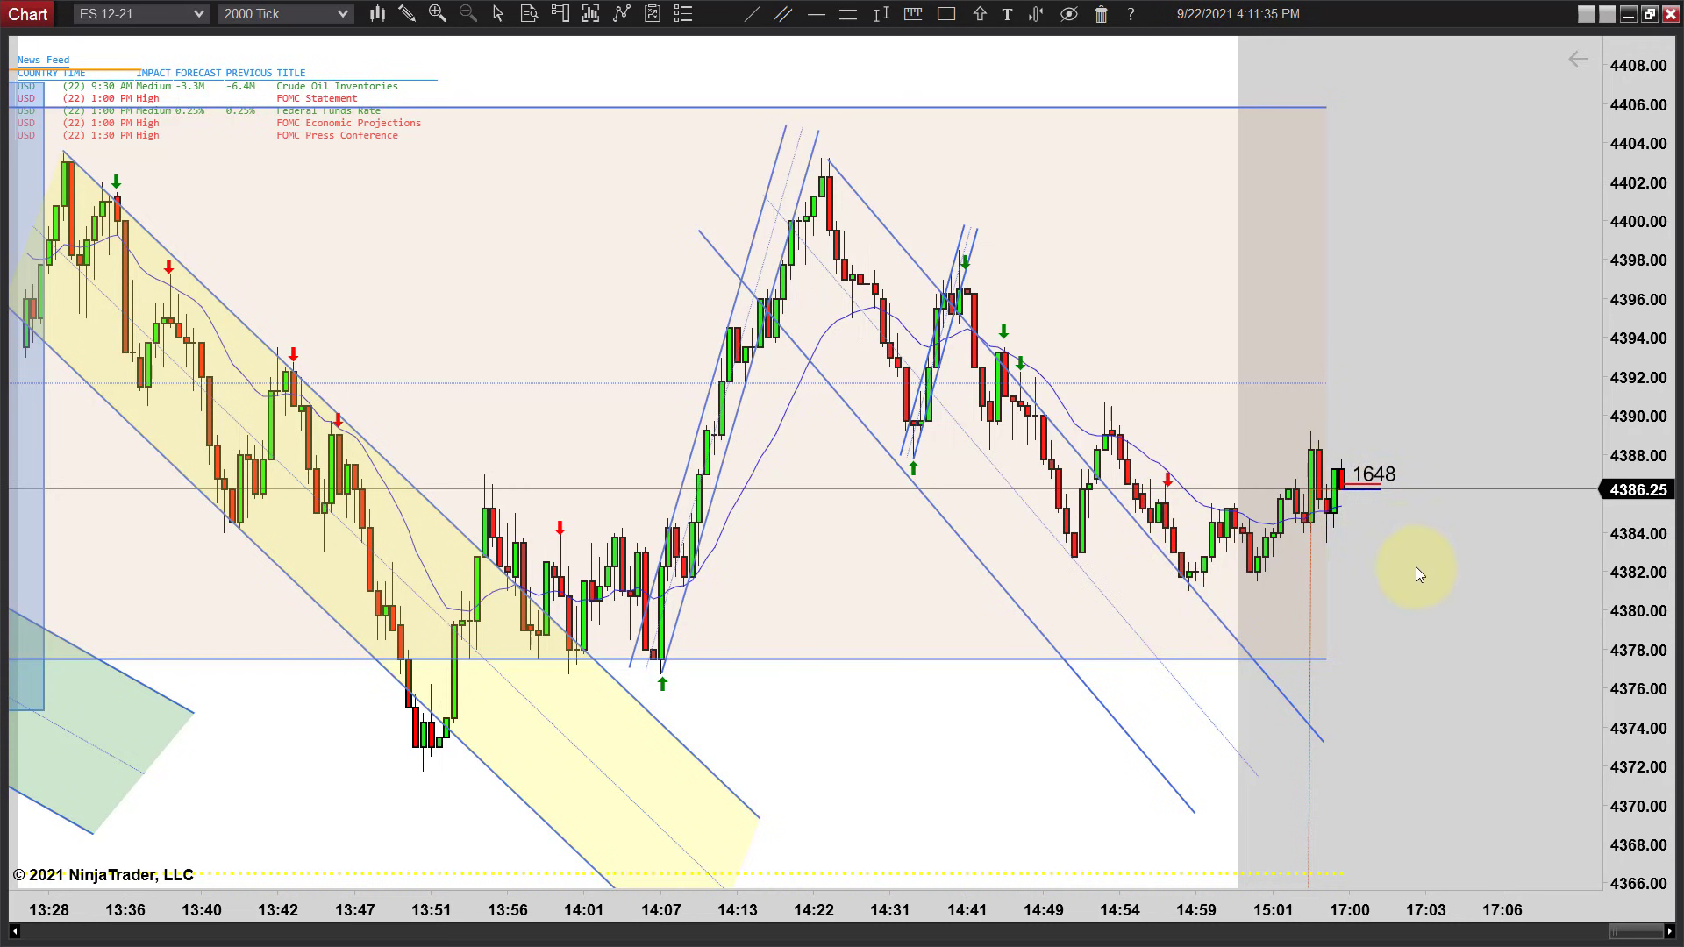
Zoom out to show the whole session from the prior day through 17:00
scroll(1441, 609, down, 1)
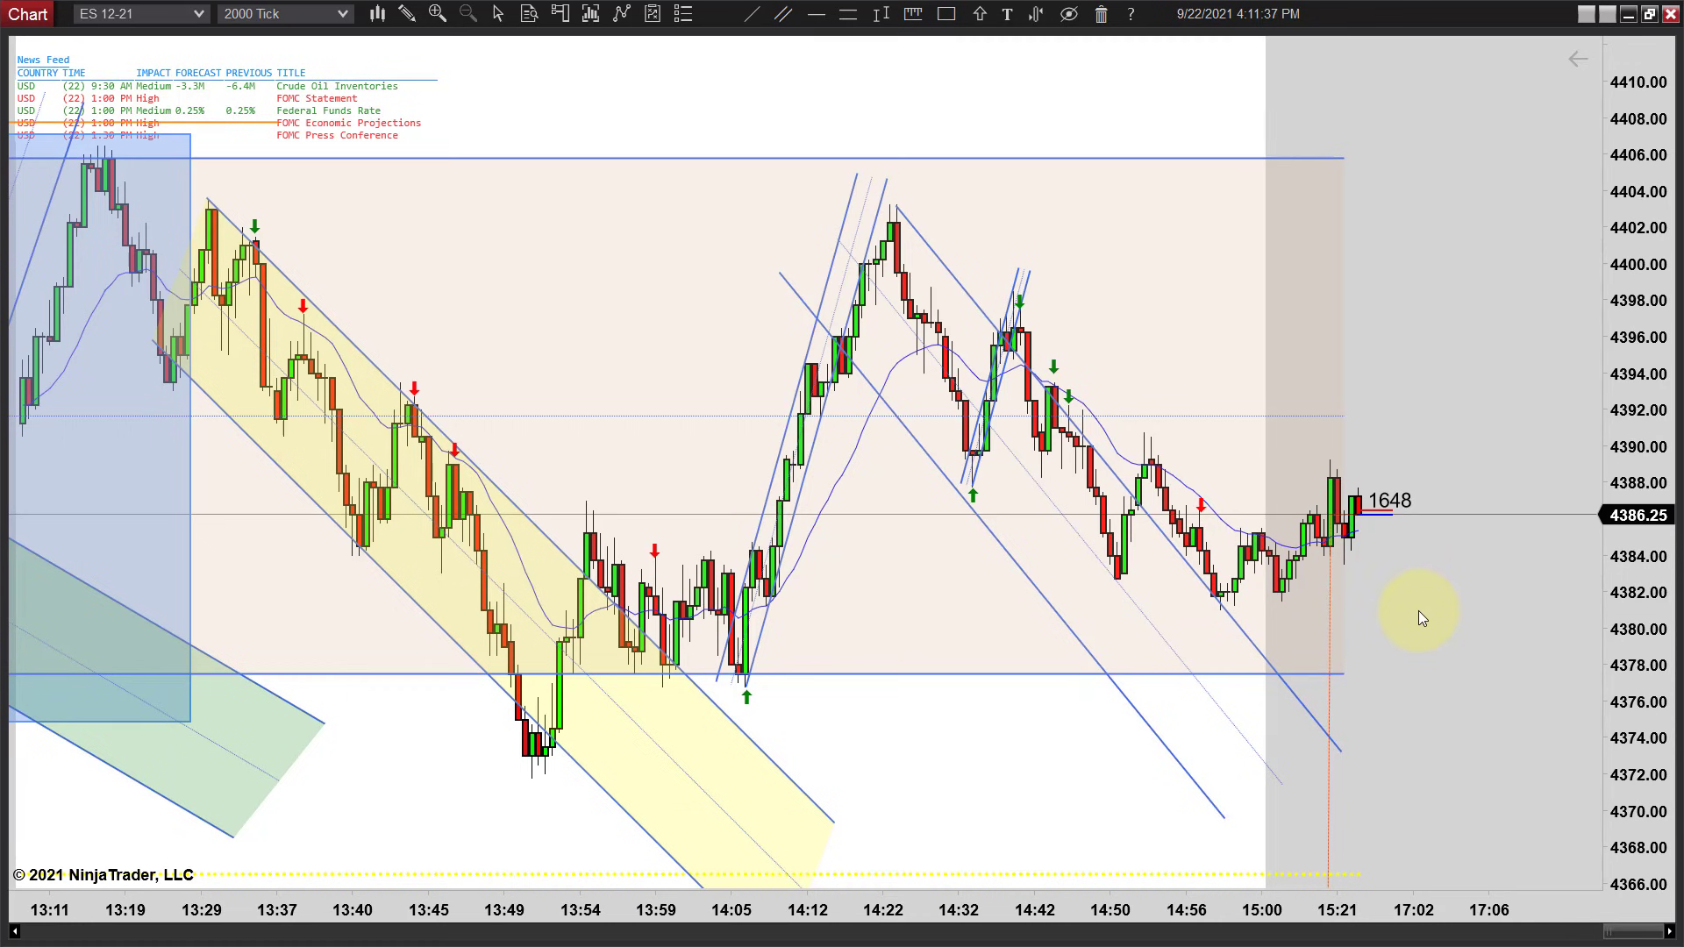
scroll(1416, 607, down, 1)
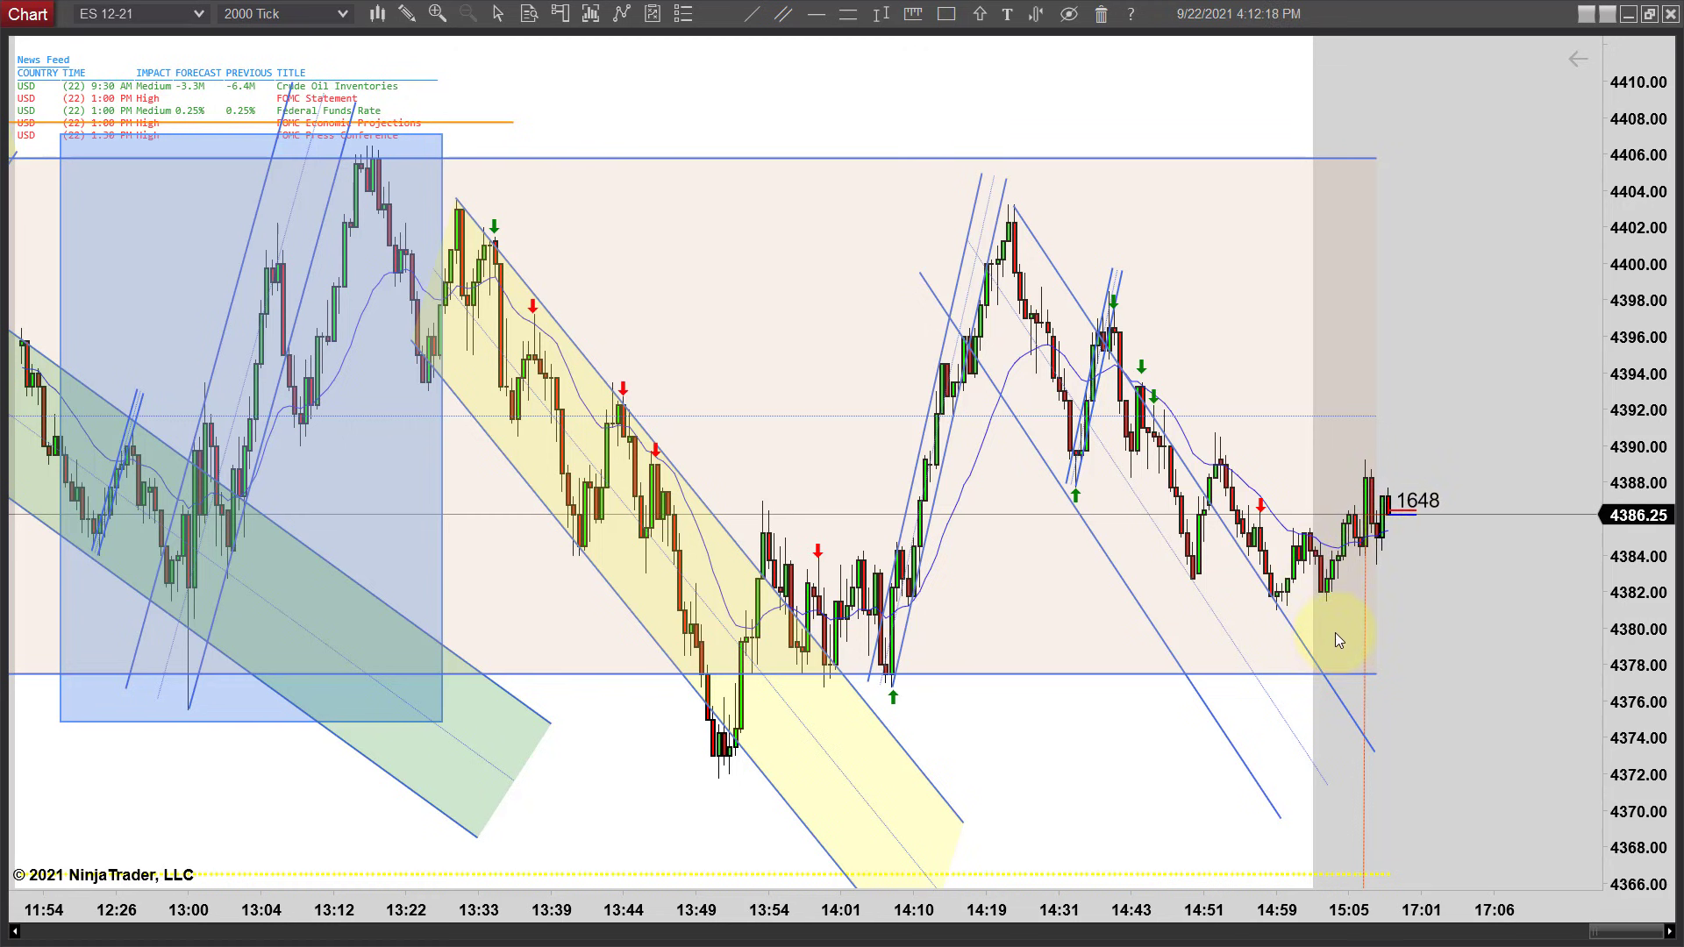
scroll(1102, 725, down, 2)
scroll(1107, 741, down, 1)
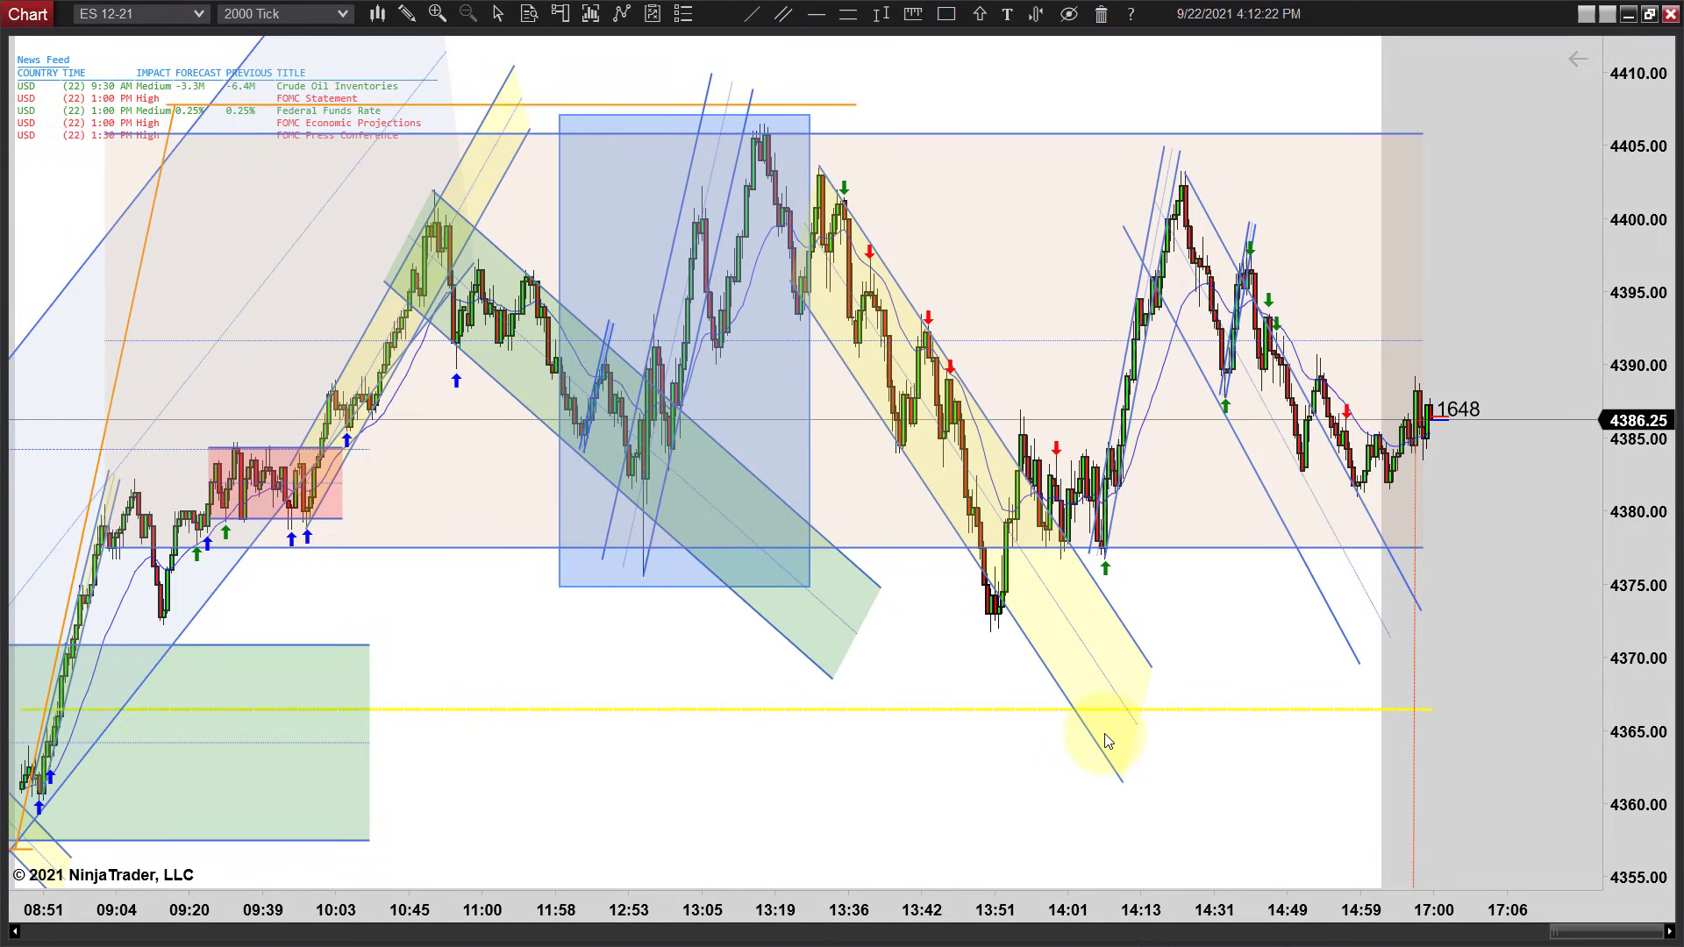
scroll(1112, 772, down, 1)
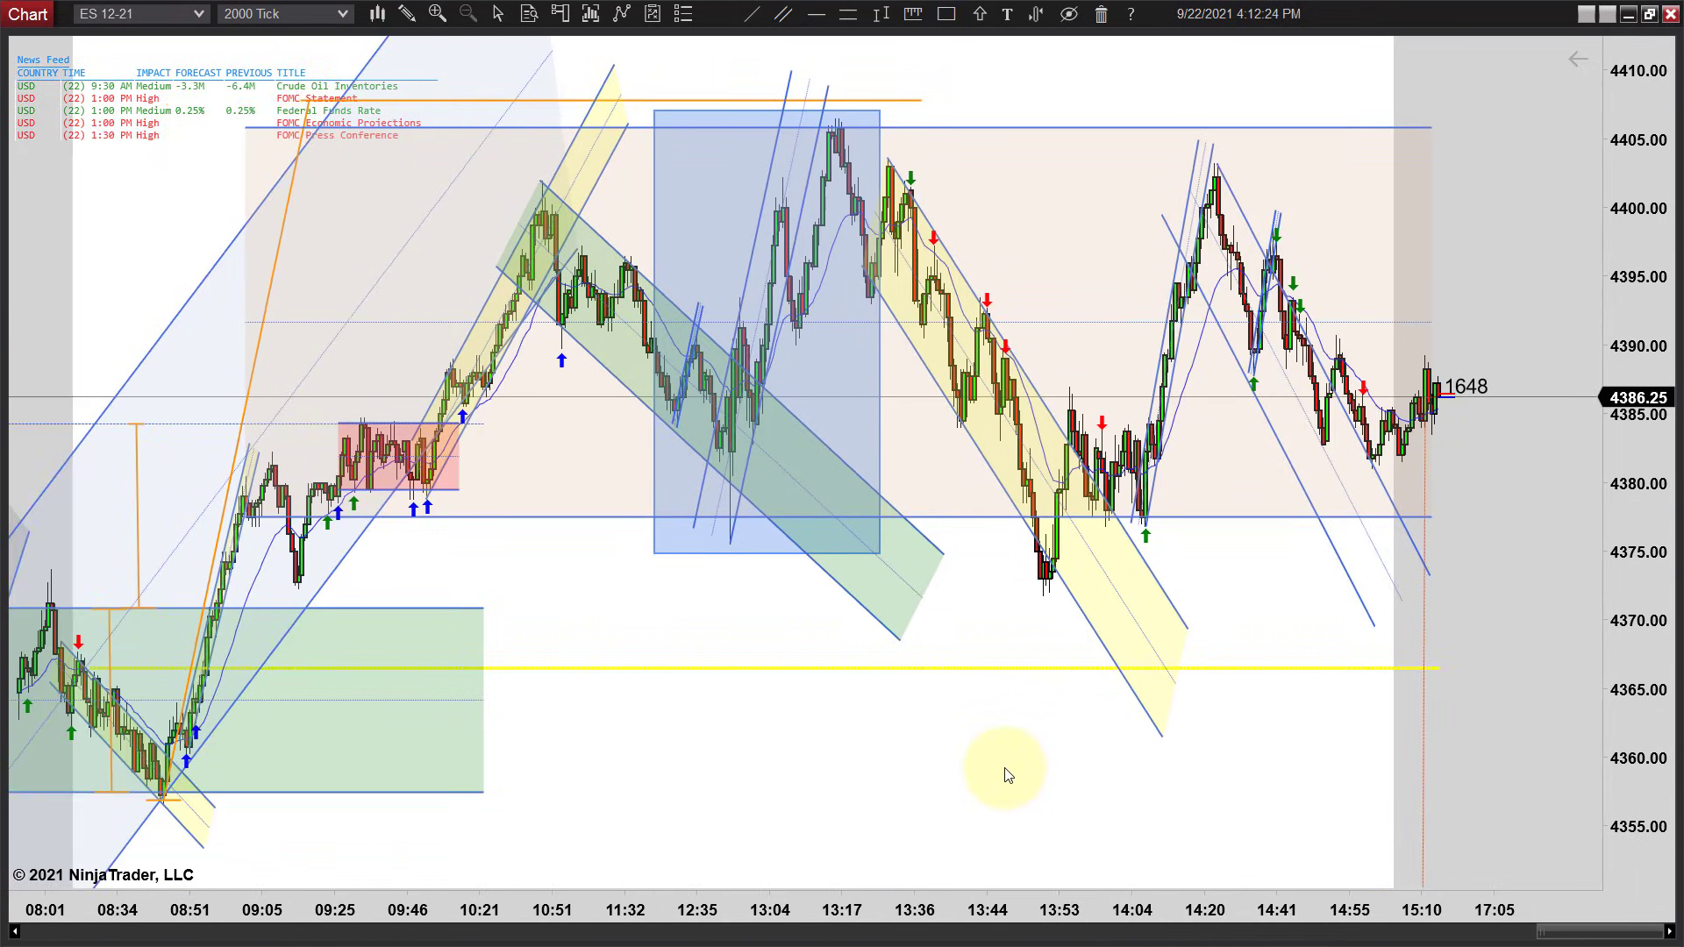
scroll(1119, 788, down, 1)
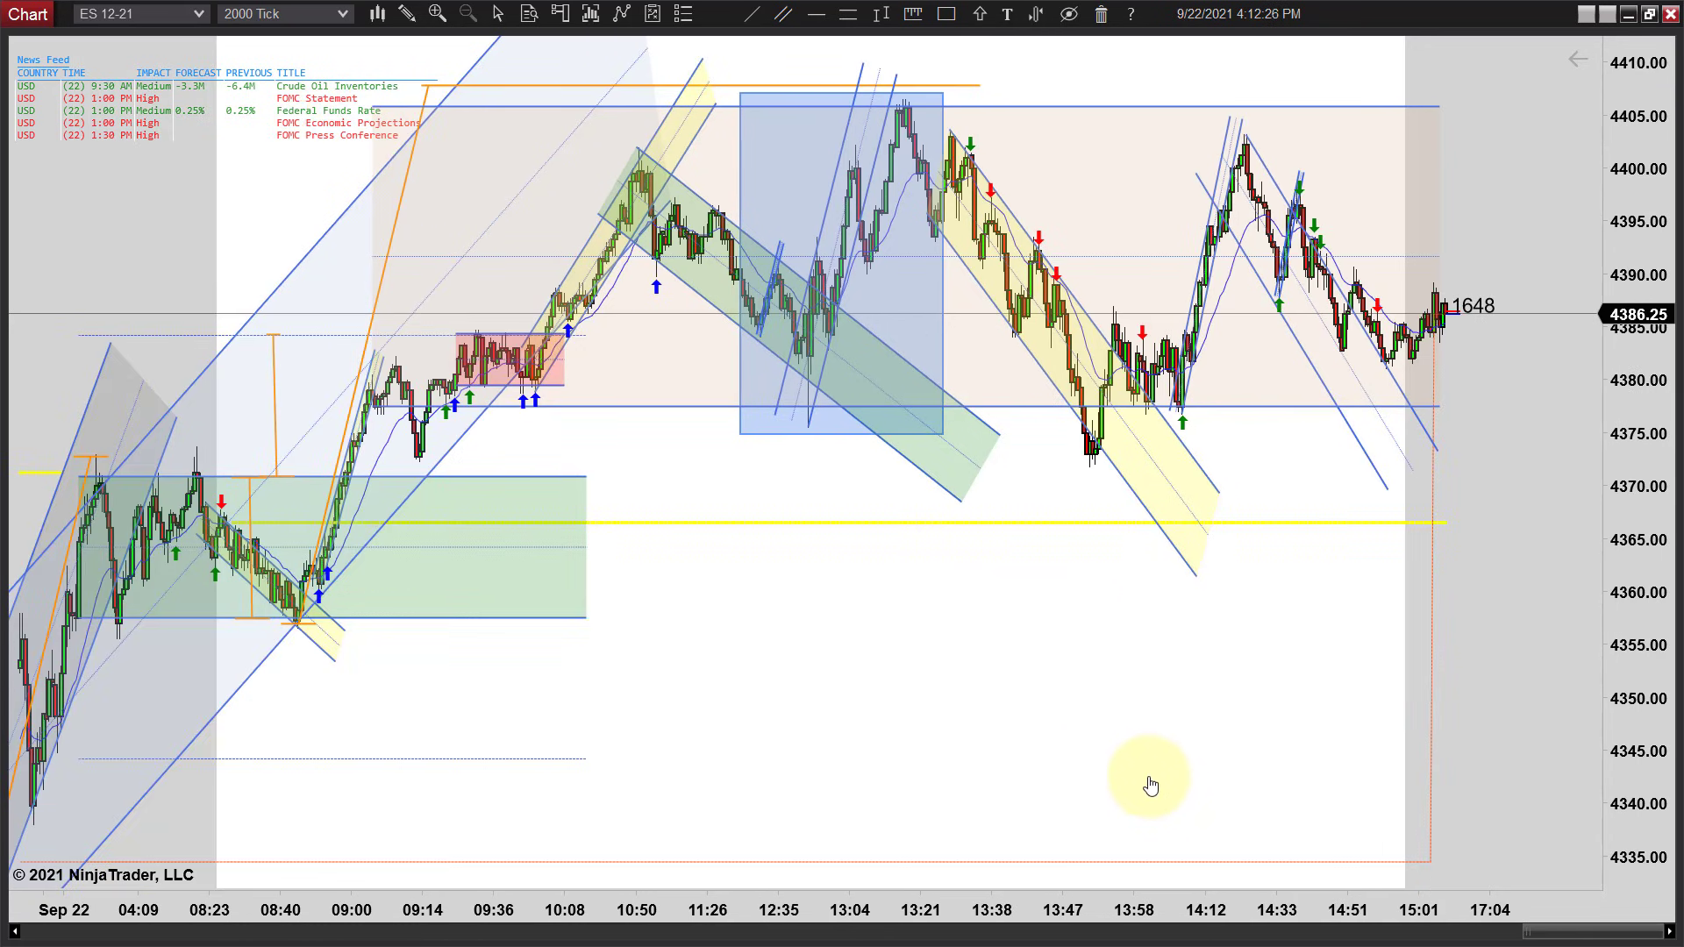
scroll(1150, 781, down, 3)
scroll(1132, 780, down, 1)
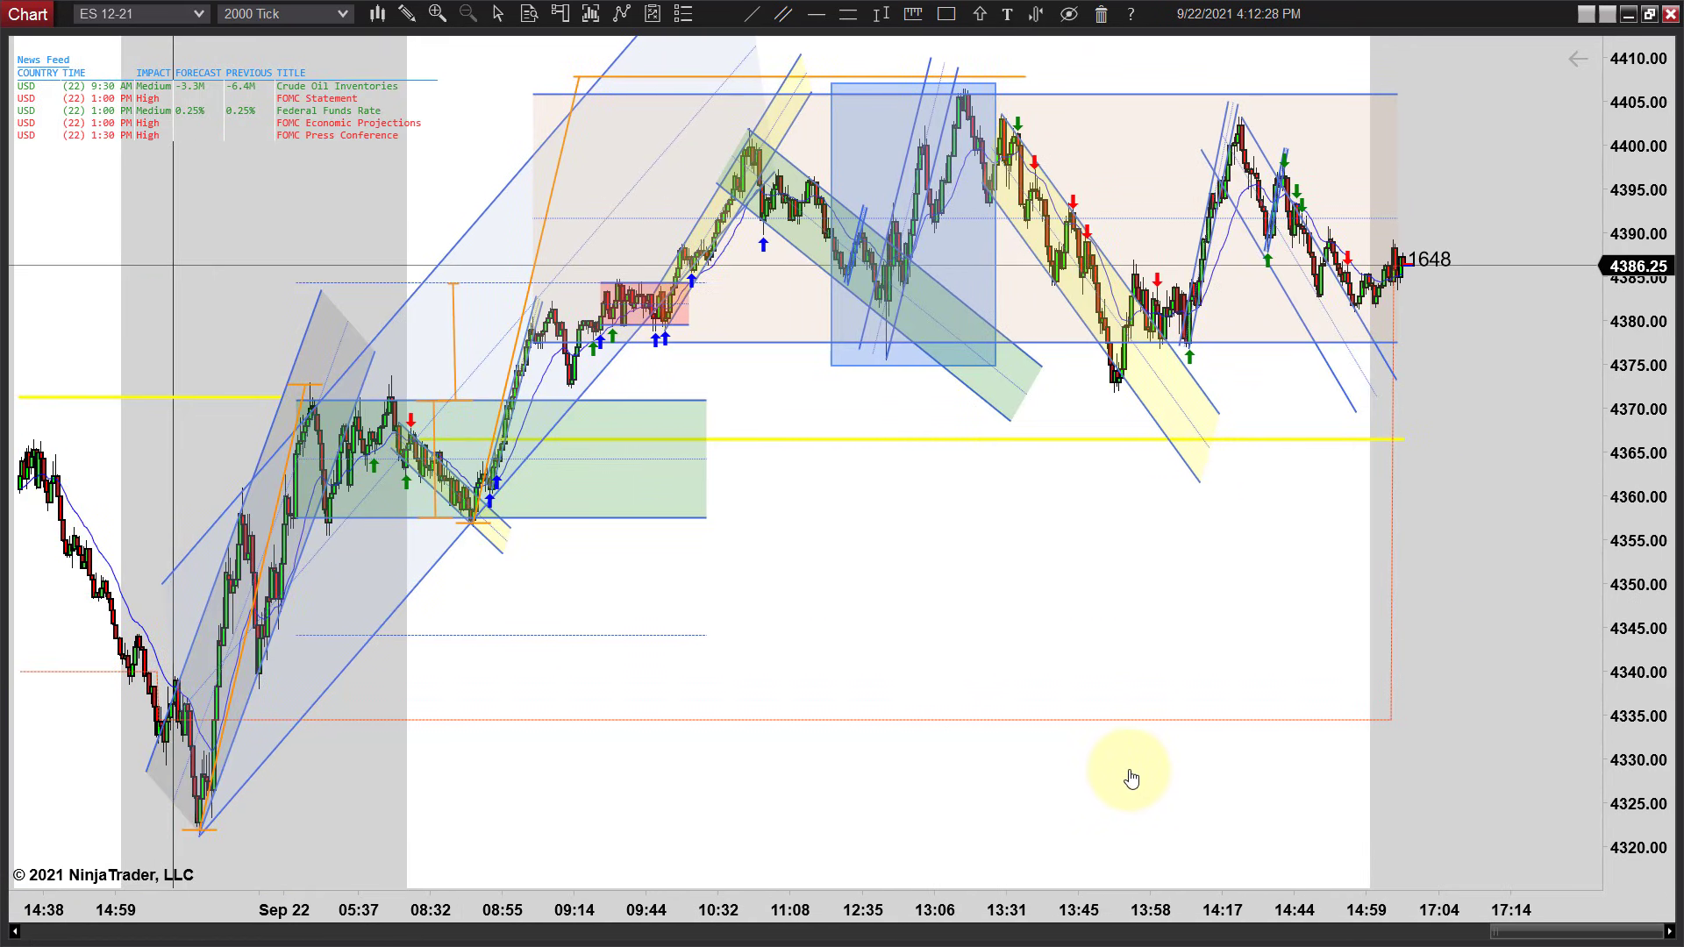